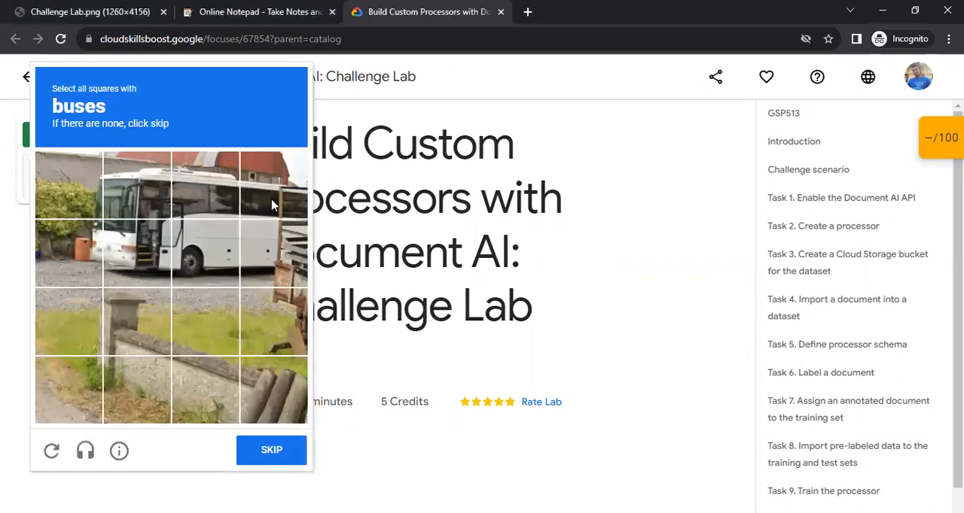
# Select all squares containing buses in the image verification challenge and proceed to the following one.
pyautogui.click(137, 189)
pyautogui.click(136, 254)
pyautogui.click(213, 260)
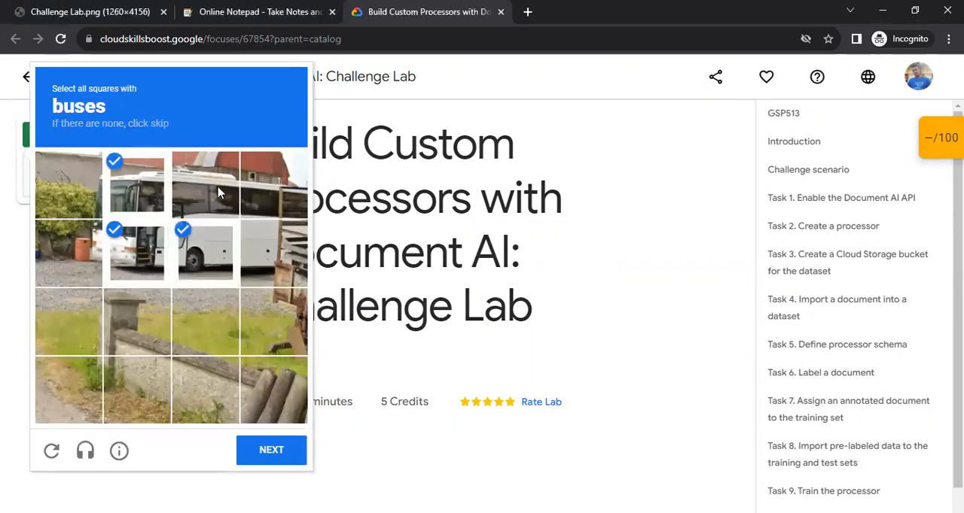
pyautogui.click(220, 194)
pyautogui.click(293, 192)
pyautogui.click(270, 245)
pyautogui.click(271, 450)
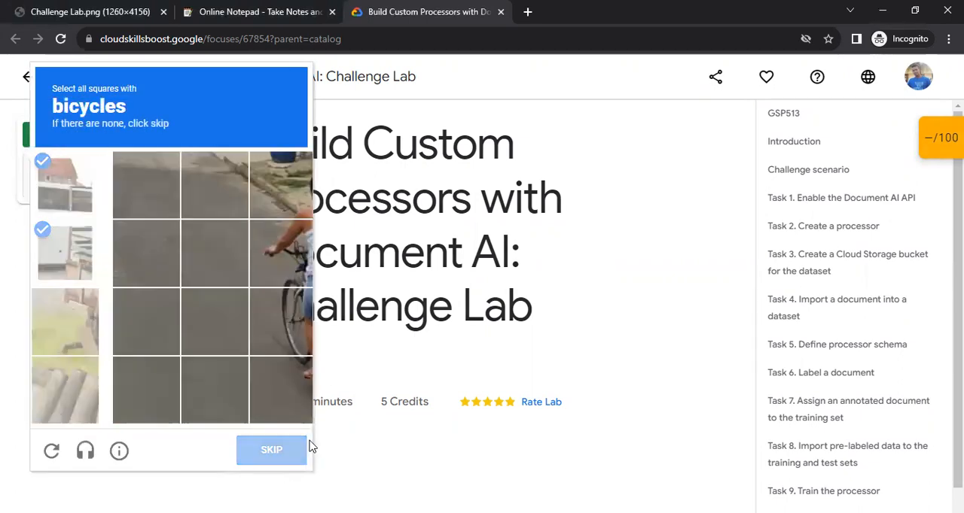
# Select the bicycle squares to complete the verification, and launch the lab with 5 Credits.
pyautogui.click(222, 324)
pyautogui.click(265, 392)
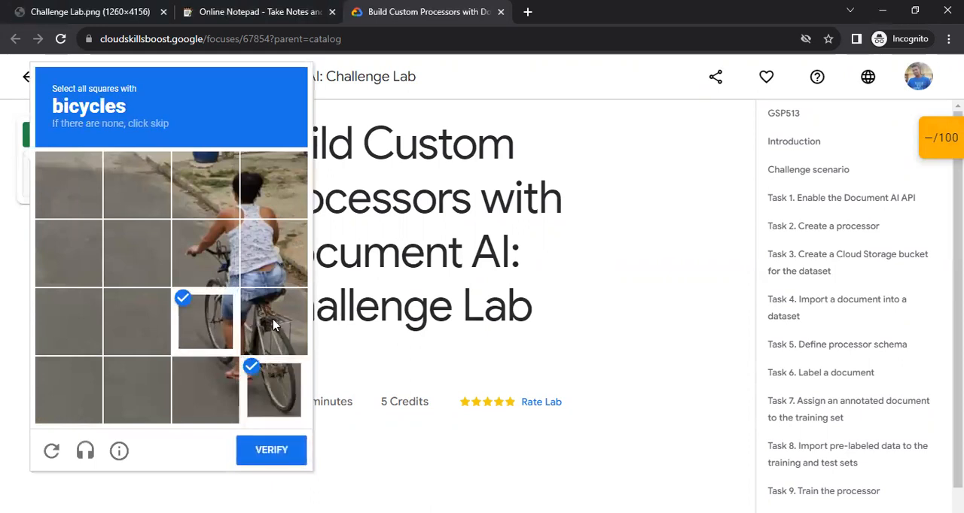
pyautogui.click(273, 322)
pyautogui.click(205, 254)
pyautogui.click(292, 451)
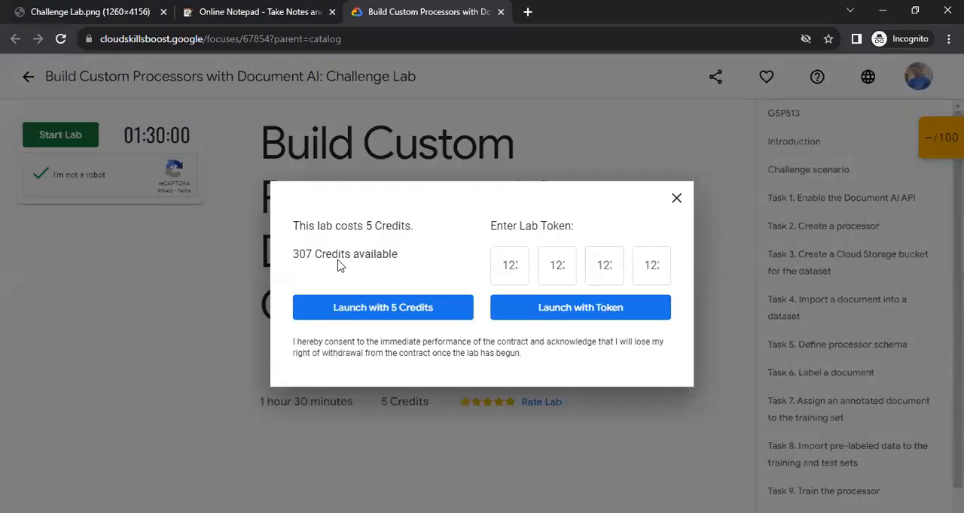
pyautogui.click(389, 314)
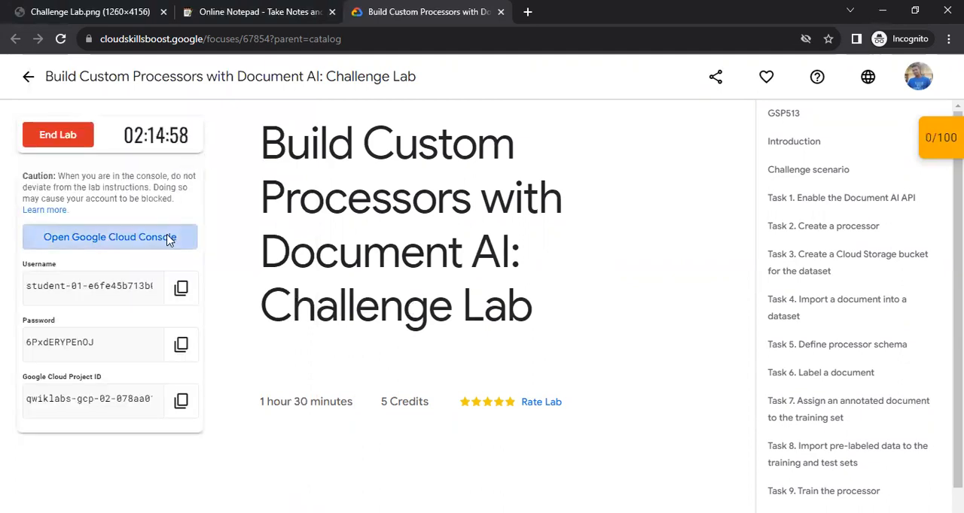
# Open the Google Cloud Console from the lab and sign in to the student account with the lab's password.
pyautogui.click(169, 239)
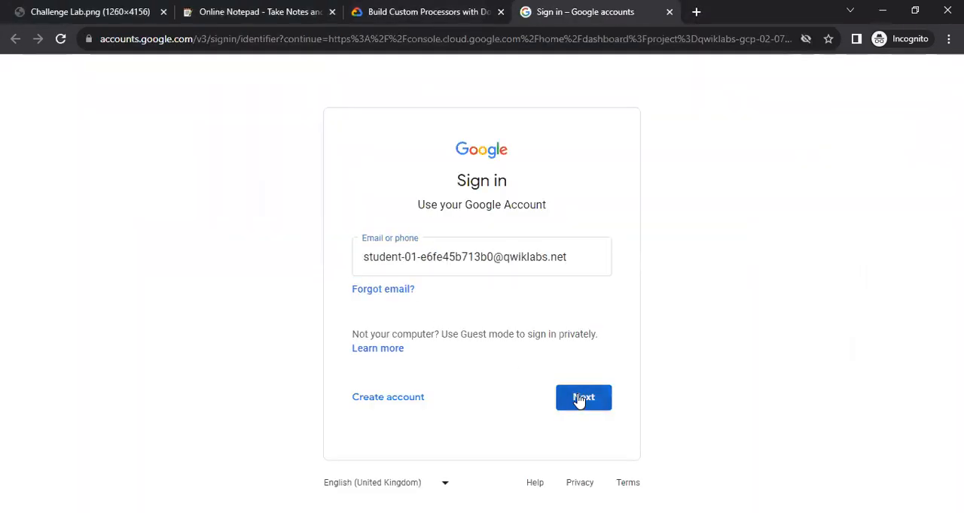
pyautogui.click(578, 399)
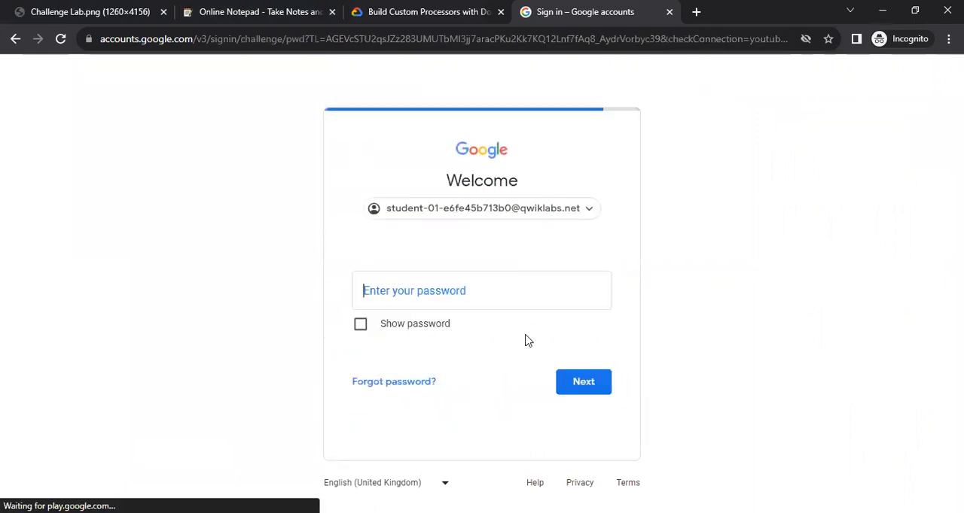
pyautogui.hotkey('ctrl', 'shift', 'Tab')
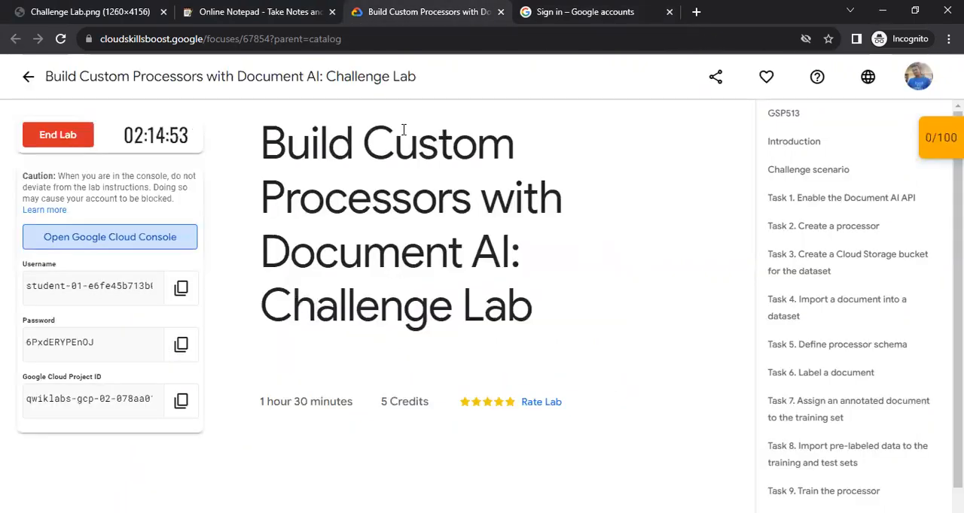
pyautogui.click(181, 345)
pyautogui.hotkey('ctrl', 'Tab')
pyautogui.hotkey('ctrl', 'v')
pyautogui.click(590, 381)
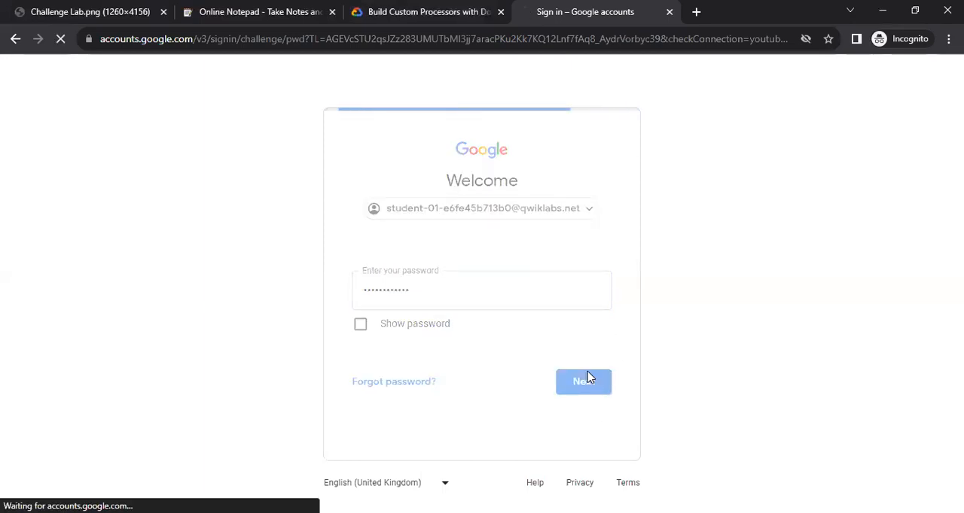
# Accept the new account notice and agree to the Google Cloud terms to enter the project dashboard.
pyautogui.click(496, 444)
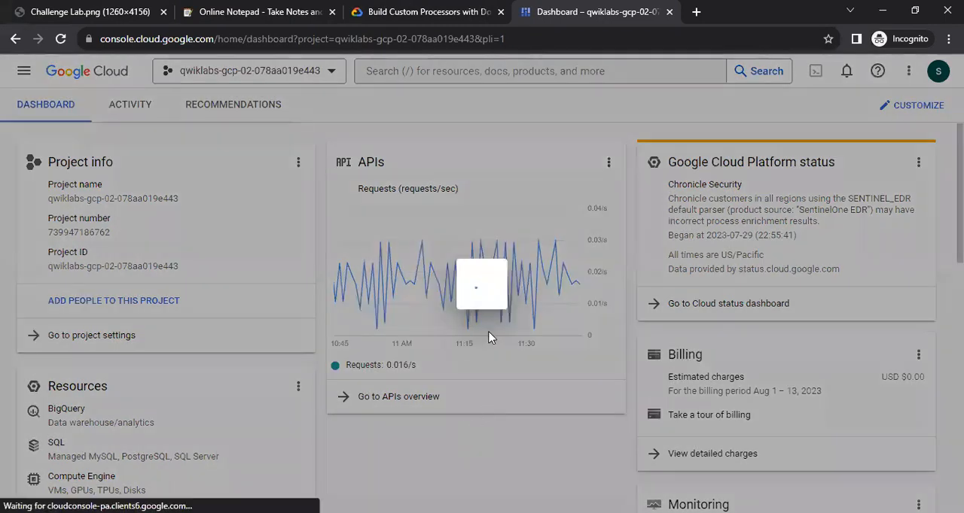
pyautogui.click(307, 375)
pyautogui.click(611, 456)
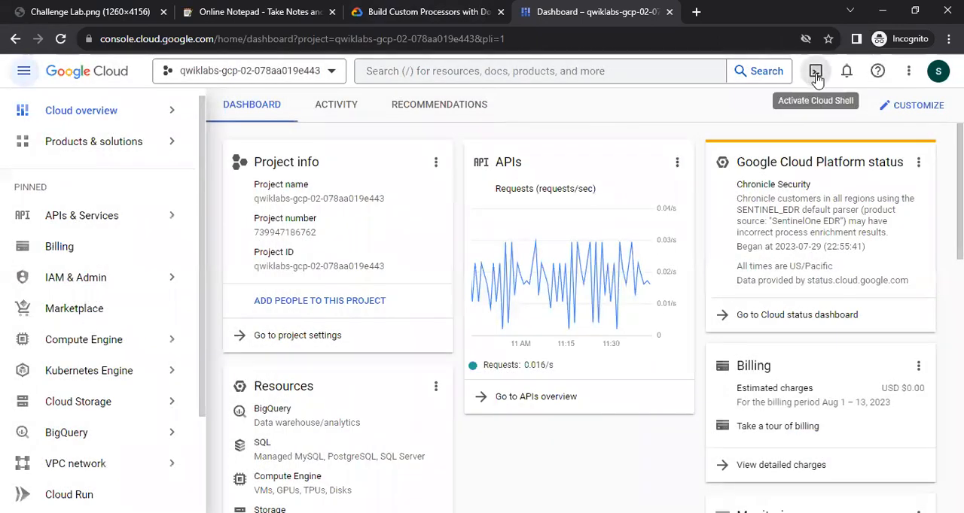
# Activate Cloud Shell, collapse the navigation menu and slightly reduce the terminal's height.
pyautogui.click(816, 73)
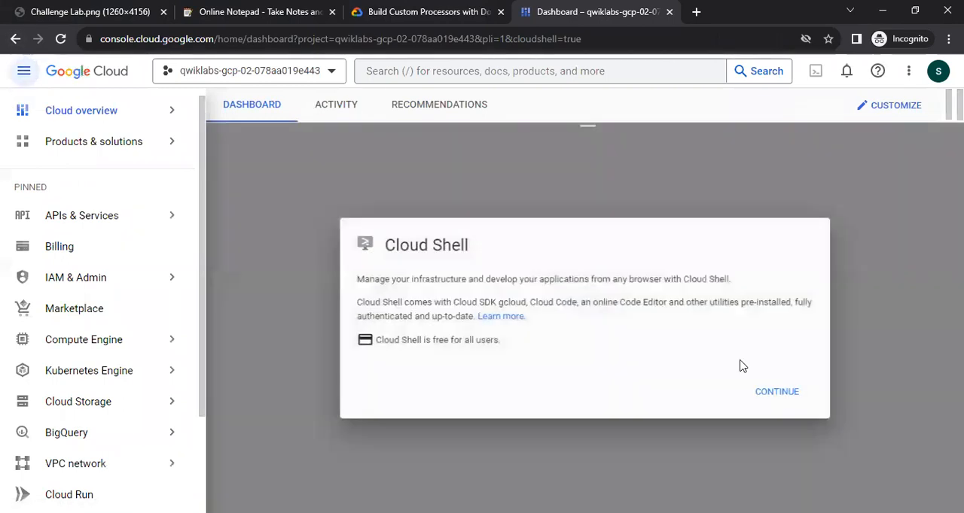
pyautogui.click(778, 392)
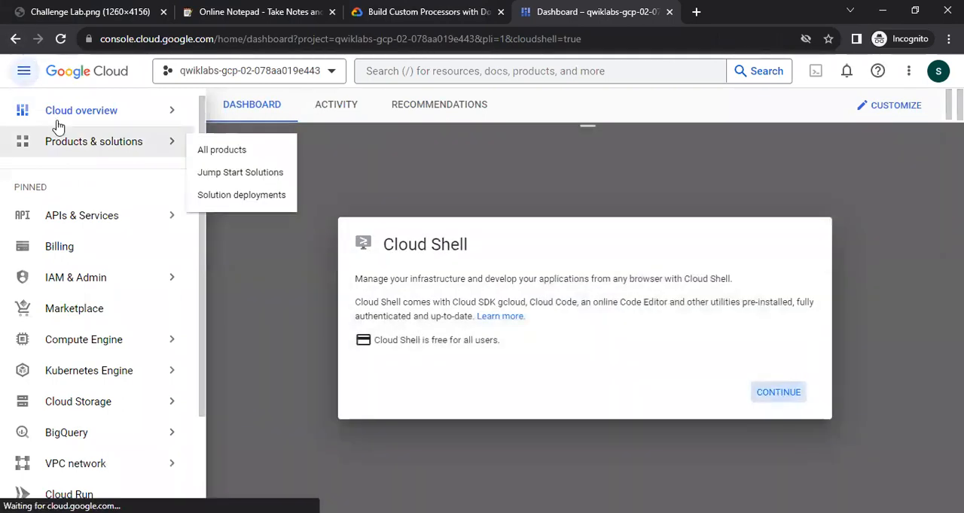
pyautogui.click(17, 72)
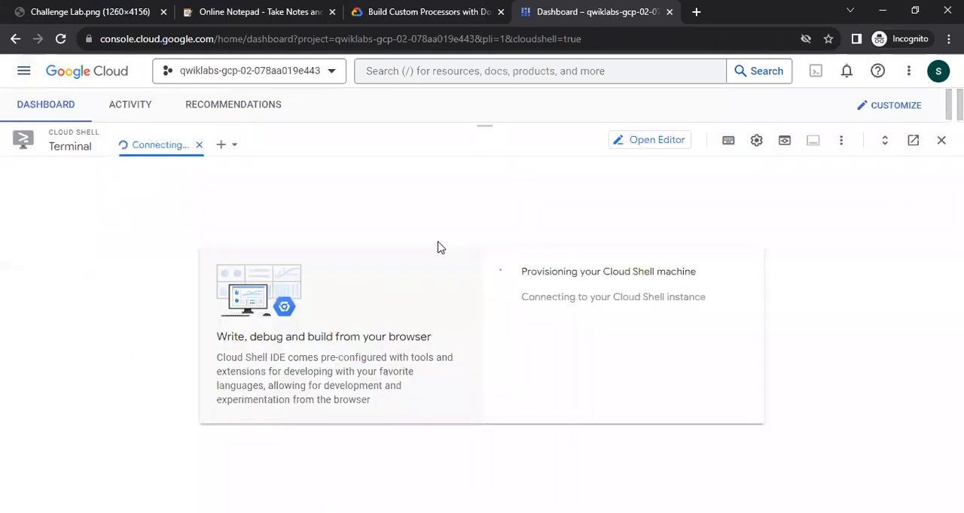
pyautogui.moveTo(484, 123); pyautogui.dragTo(484, 139)
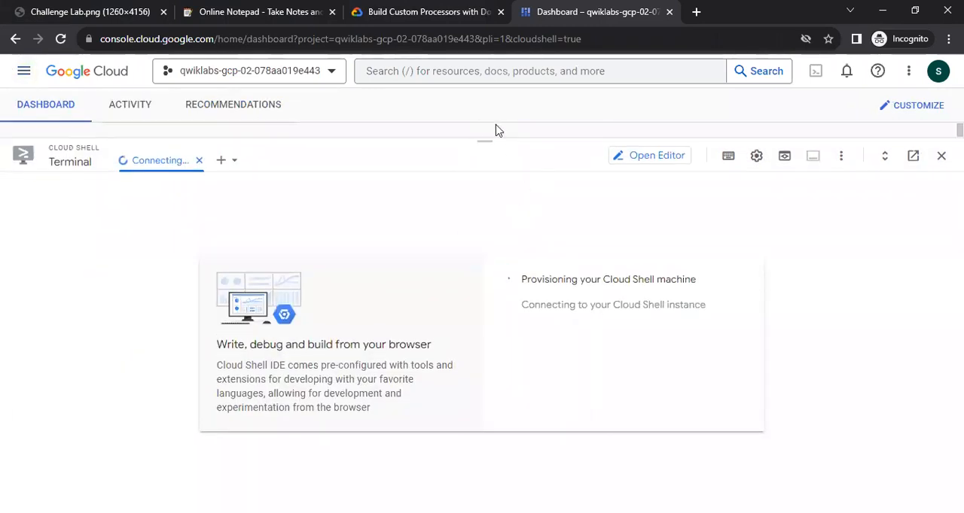
# Review the lab's Task 1 instructions on enabling the Document AI API.
pyautogui.hotkey('ctrl', 'shift', 'Tab')
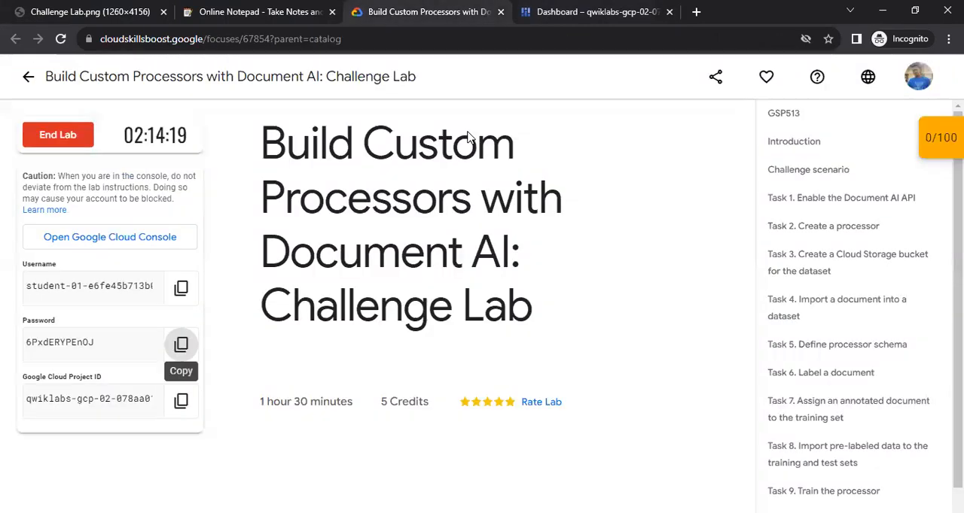
pyautogui.click(807, 199)
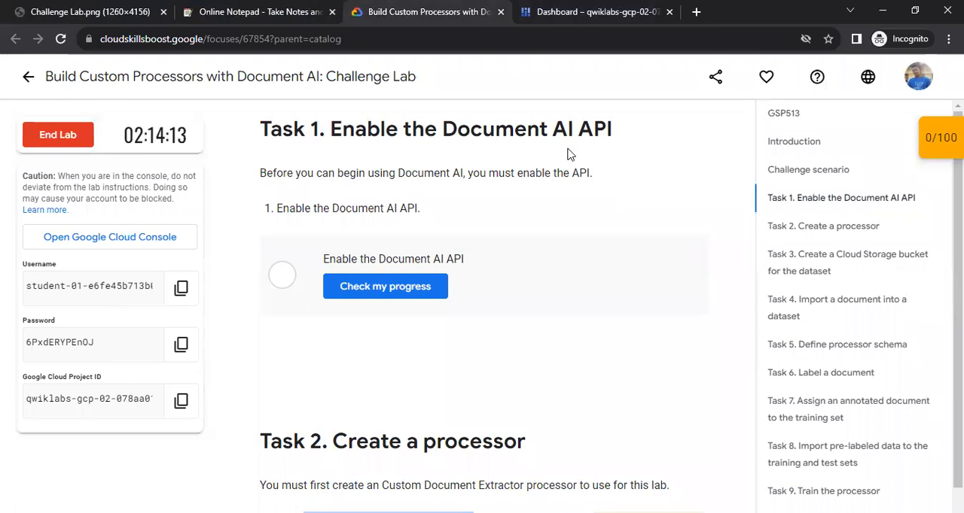
pyautogui.hotkey('ctrl', 'Tab')
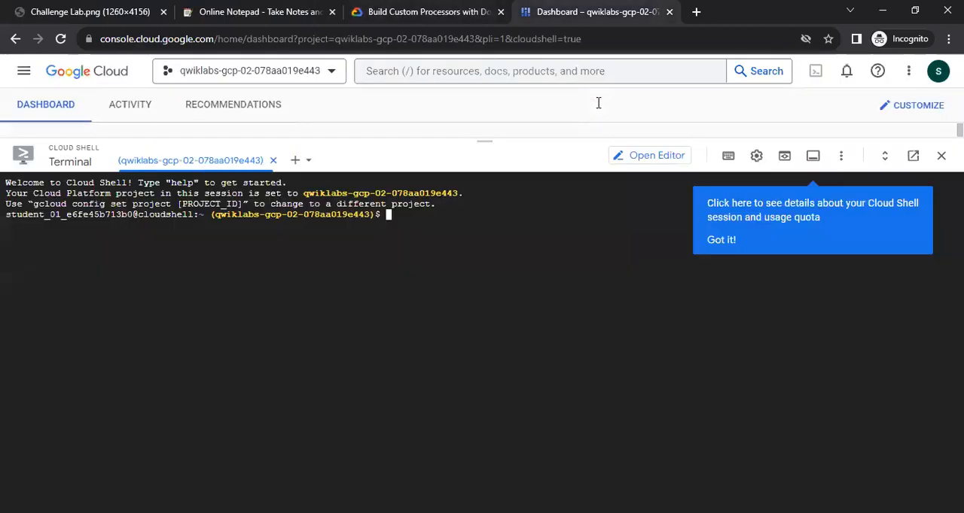
# Run gcloud services enable documentai.googleapis.com in Cloud Shell and authorize the shell to use the account credentials.
pyautogui.click(720, 241)
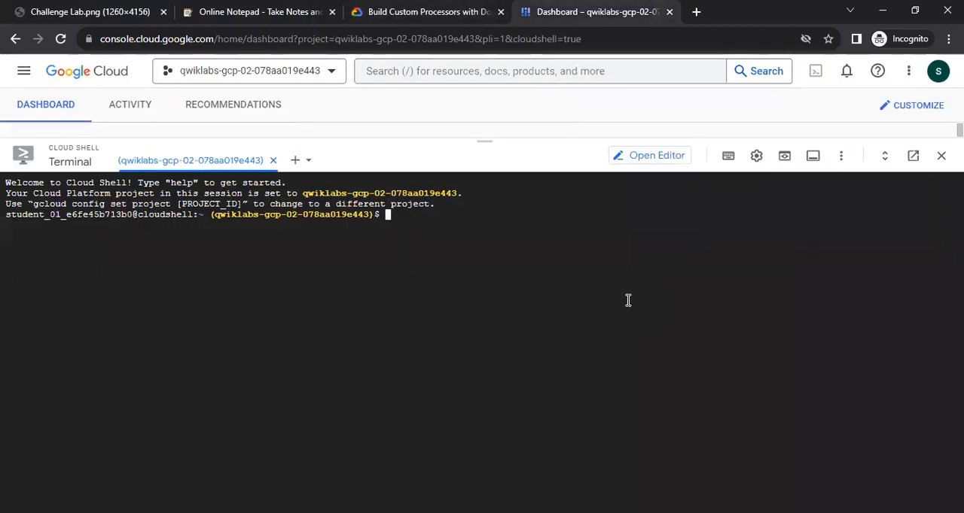
pyautogui.write('gcloud')
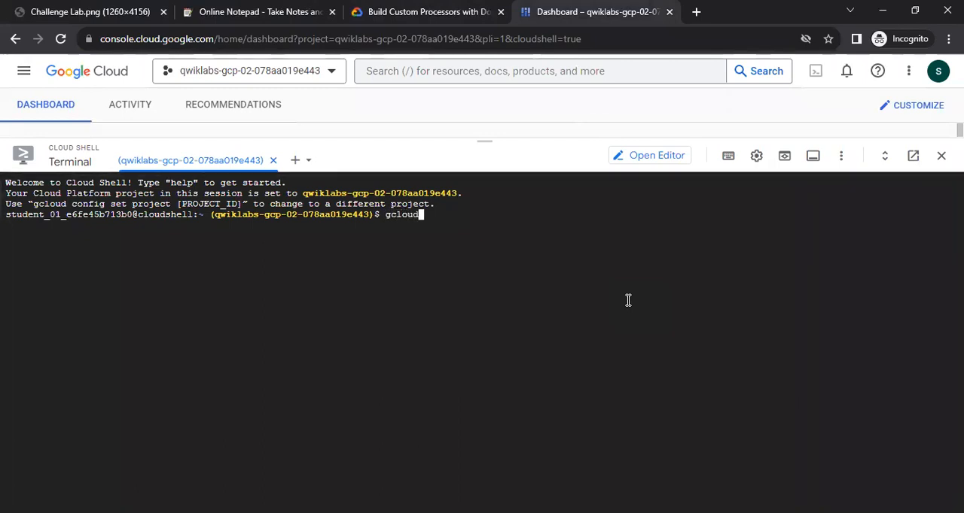
pyautogui.write(' services enable ')
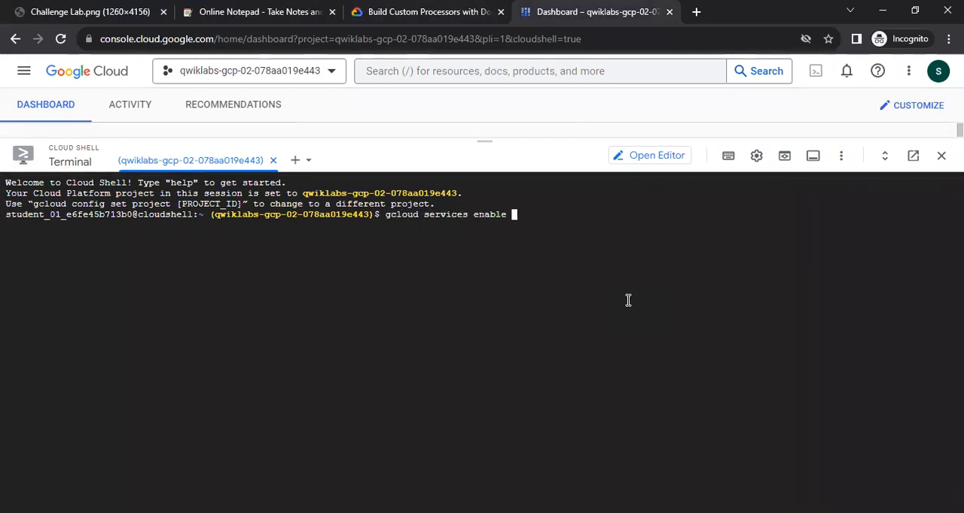
pyautogui.write('document')
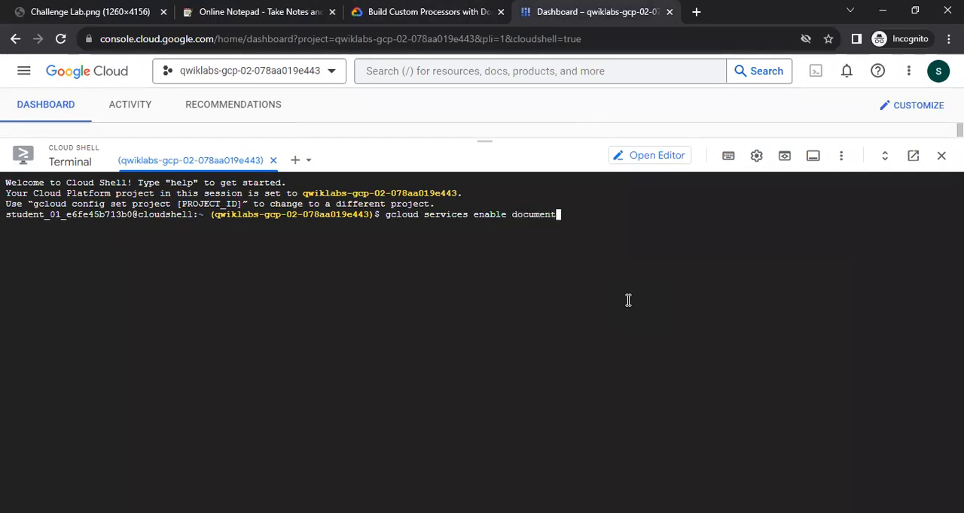
pyautogui.write('ai.googleapis.com')
pyautogui.press('Return')
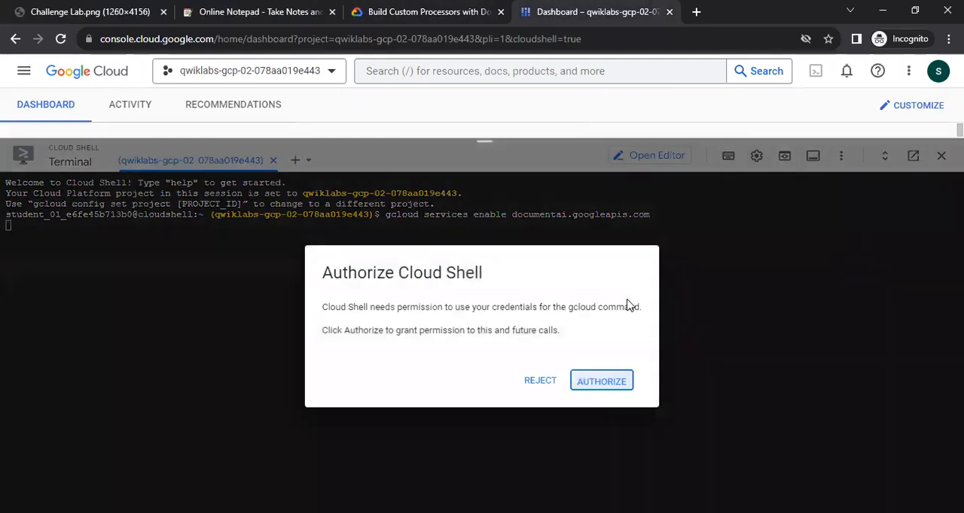
pyautogui.press('Return')
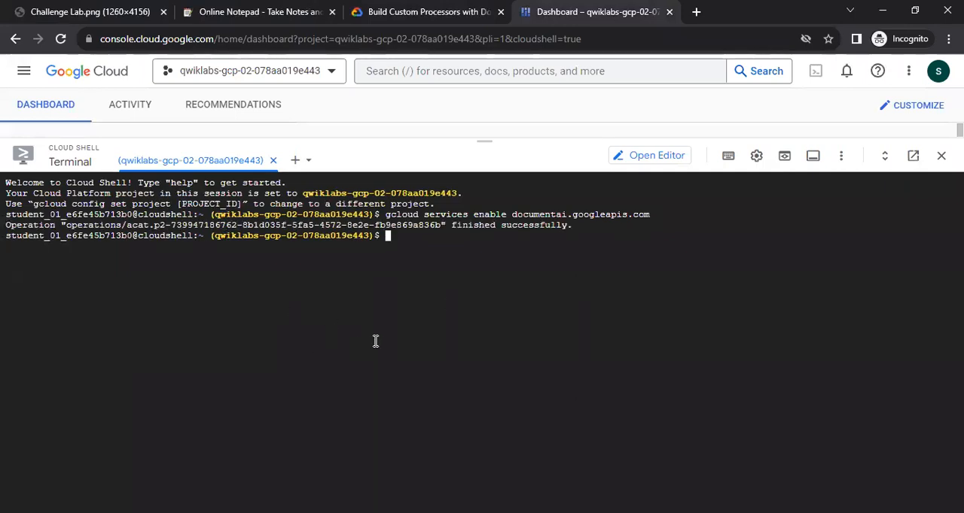
# Check the Task 2 notes and copy the processor name custom-document-extractor-8066 from the lab instructions.
pyautogui.click(96, 8)
pyautogui.scroll(-2, 124, 300)
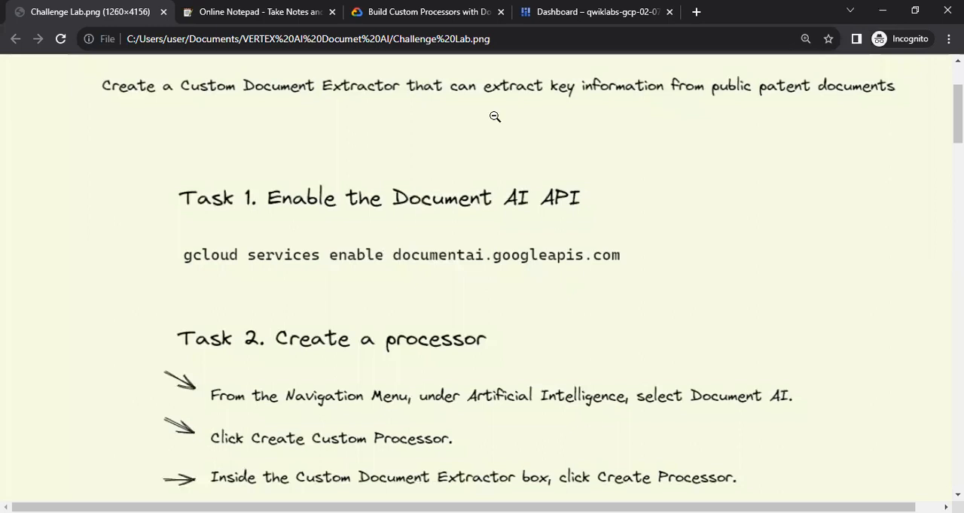
pyautogui.hotkey('ctrl', '3')
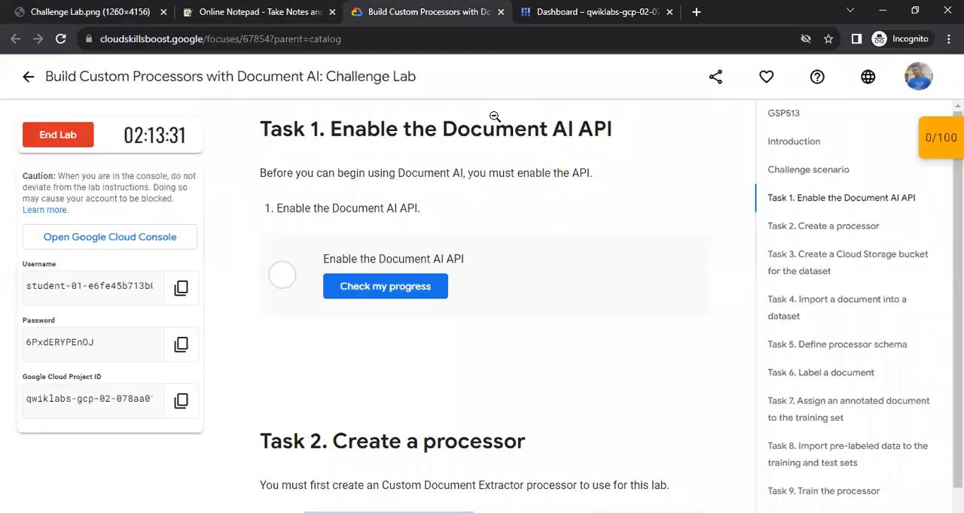
pyautogui.scroll(-3, 406, 441)
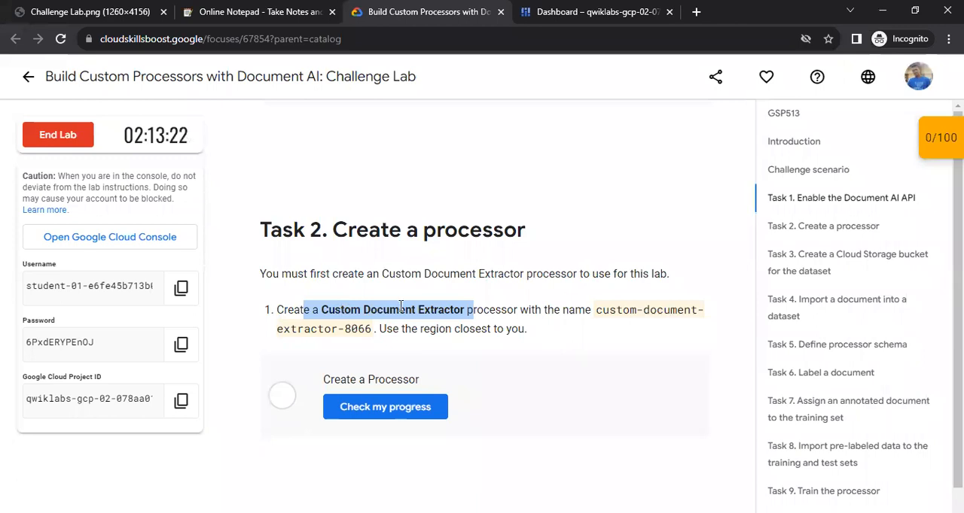
pyautogui.moveTo(596, 311); pyautogui.dragTo(375, 341)
pyautogui.hotkey('ctrl', 'c')
pyautogui.rightClick(324, 323)
pyautogui.click(342, 333)
# Search the Cloud Console for "Documen" and open the Document AI product page.
pyautogui.hotkey('ctrl', 'Tab')
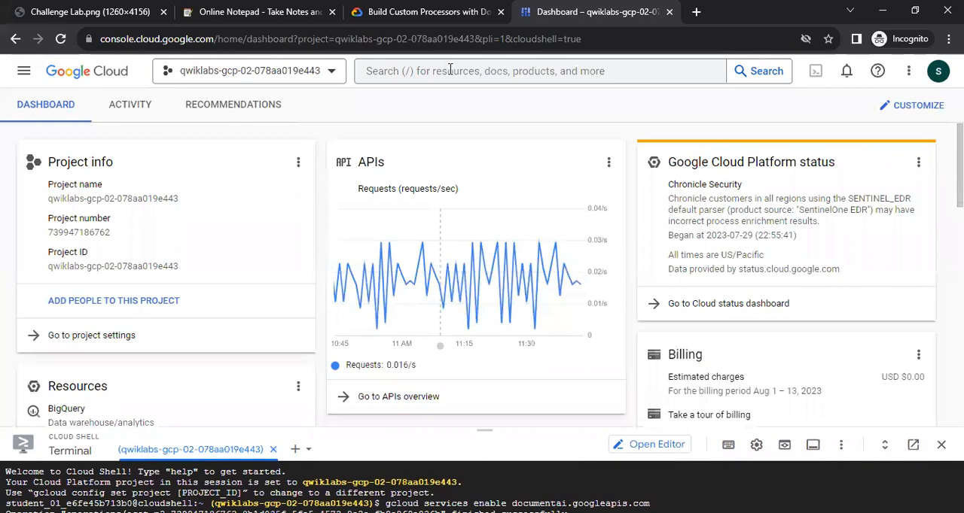
pyautogui.click(450, 70)
pyautogui.write('D')
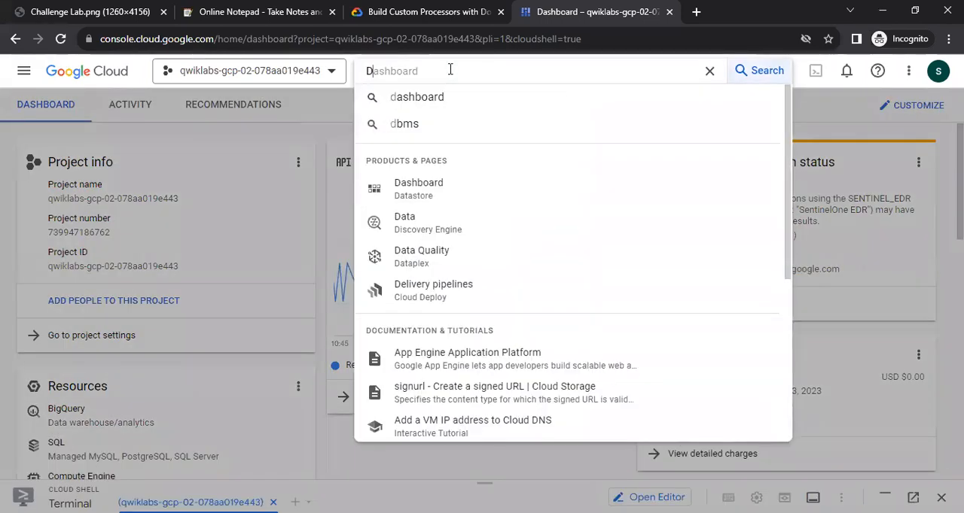
pyautogui.write('ocume')
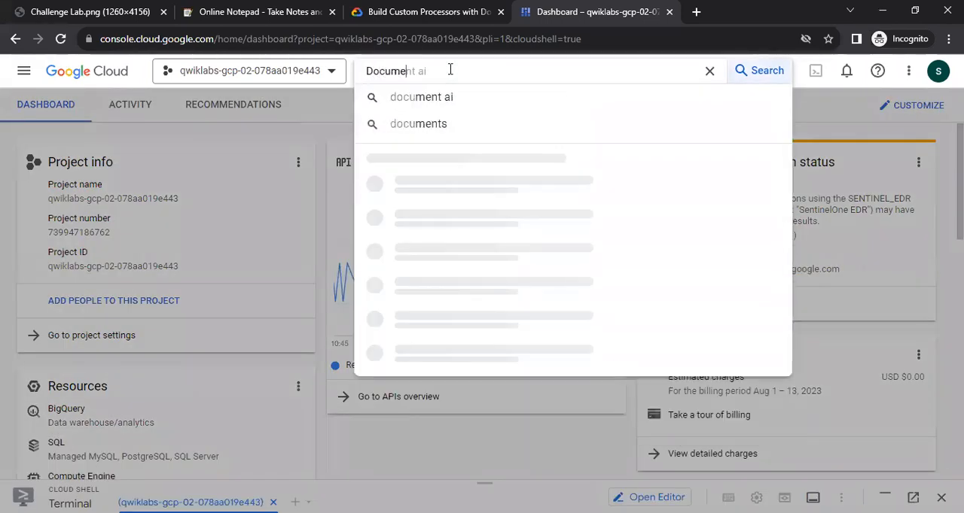
pyautogui.write('n')
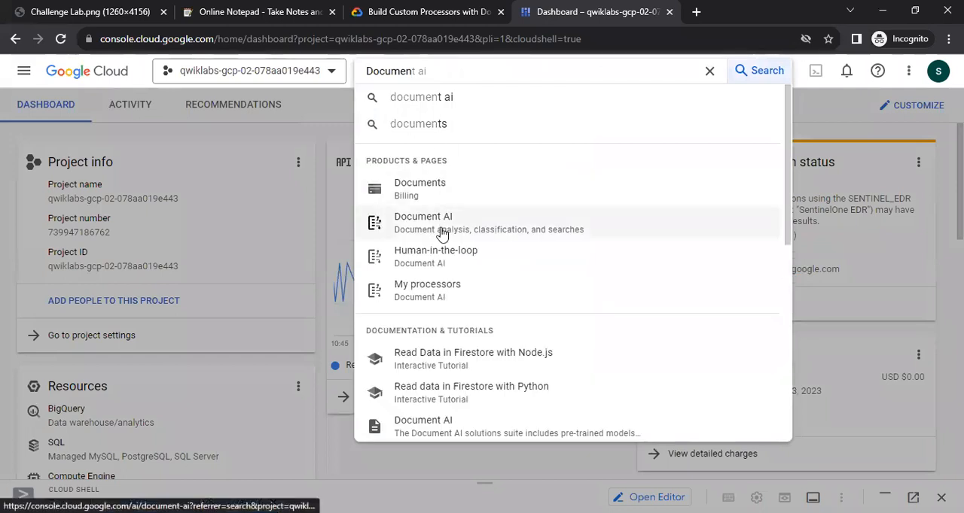
pyautogui.click(442, 235)
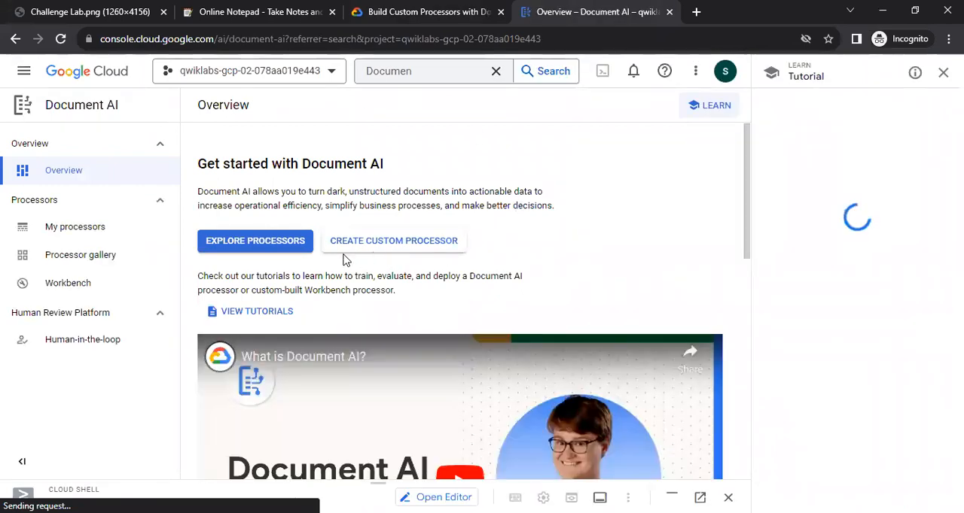
# Create a Custom Document Extractor processor named custom-document-extractor-8066 in the US (United States) region.
pyautogui.click(422, 242)
pyautogui.click(943, 72)
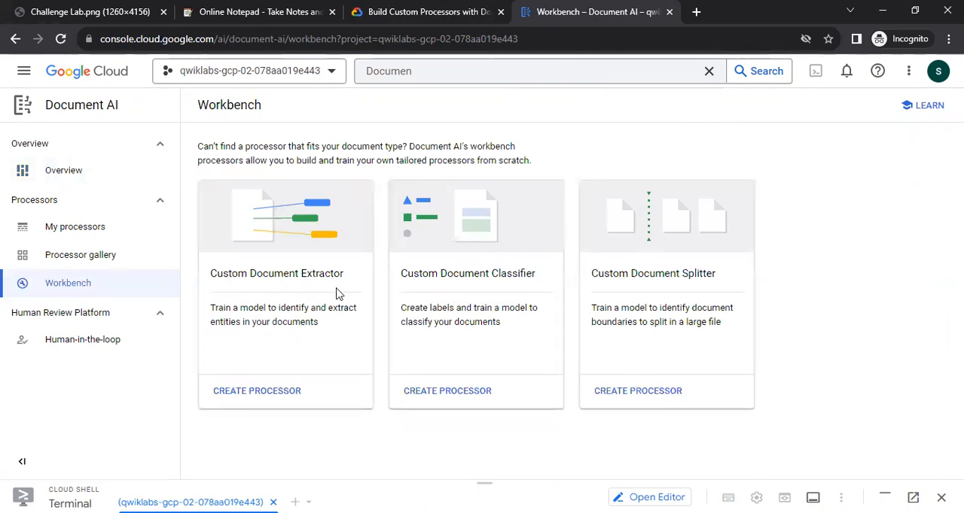
pyautogui.click(253, 393)
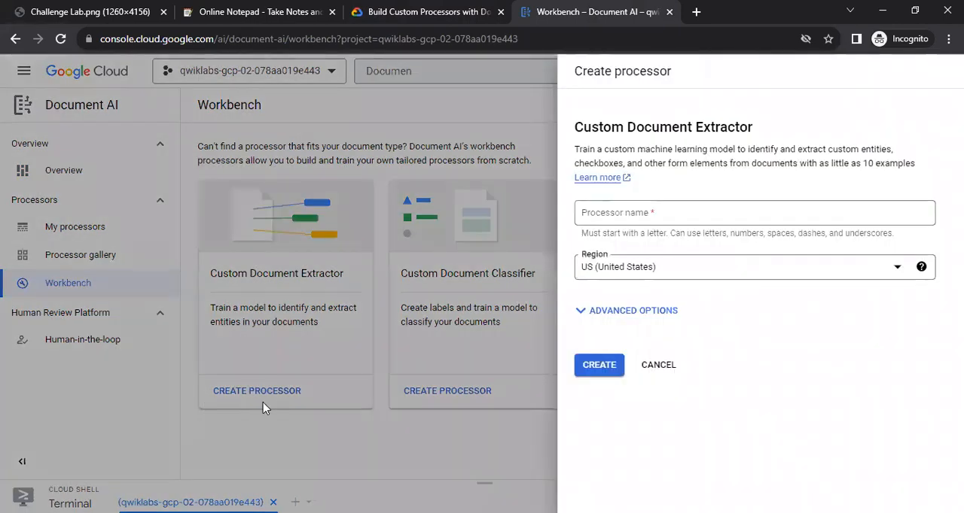
pyautogui.click(624, 215)
pyautogui.hotkey('ctrl', 'v')
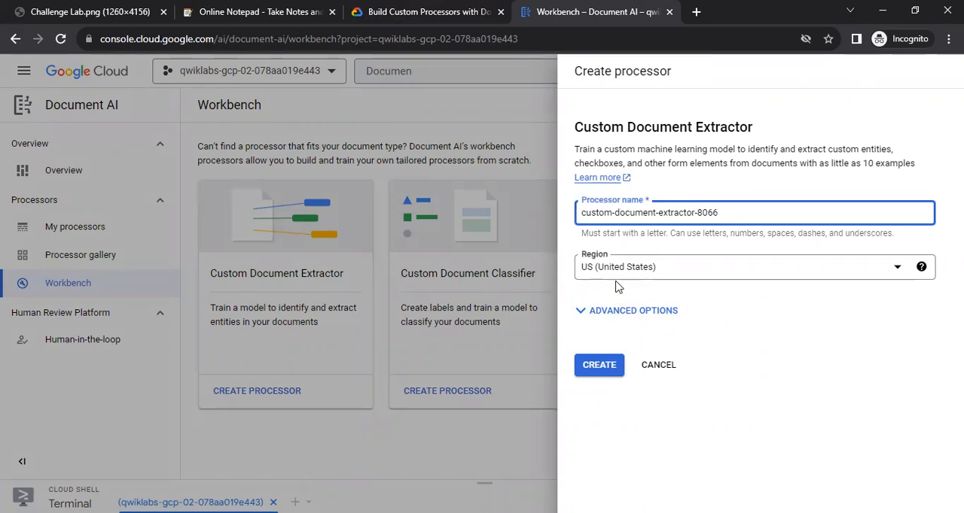
pyautogui.click(604, 368)
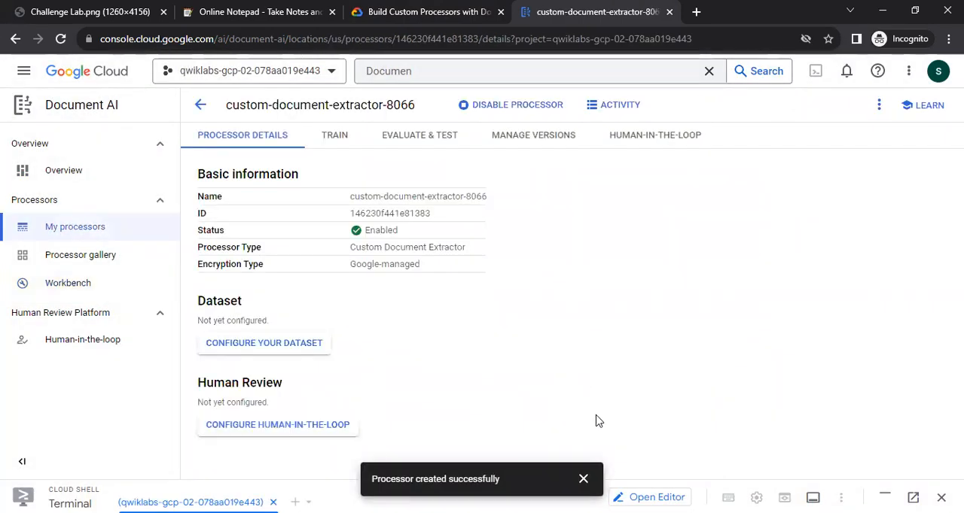
pyautogui.click(582, 479)
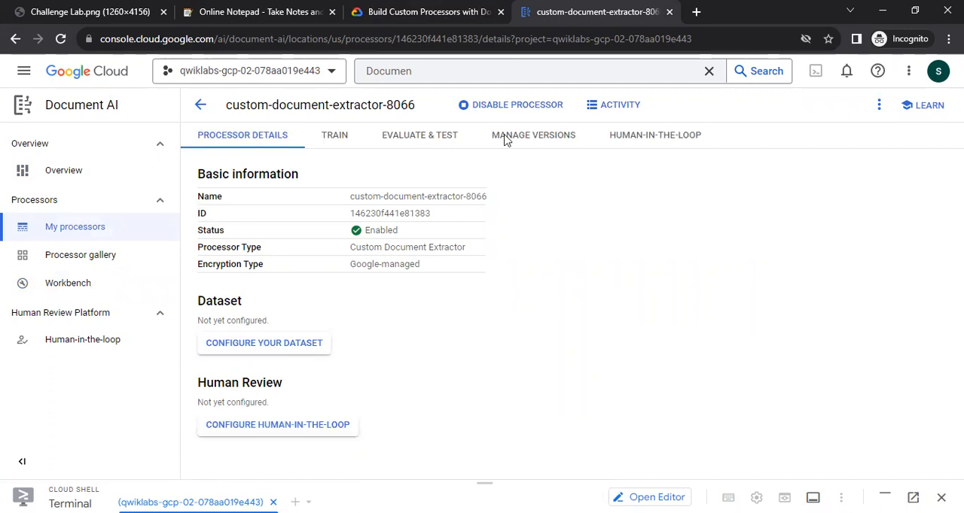
# Check the lab progress for enabling the Document AI API and for creating the processor.
pyautogui.hotkey('ctrl', 'shift', 'Tab')
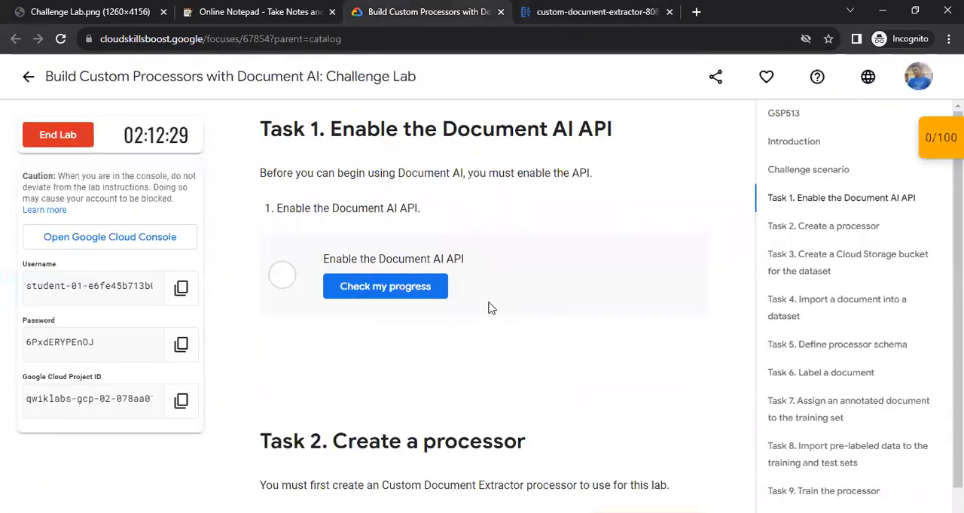
pyautogui.click(386, 288)
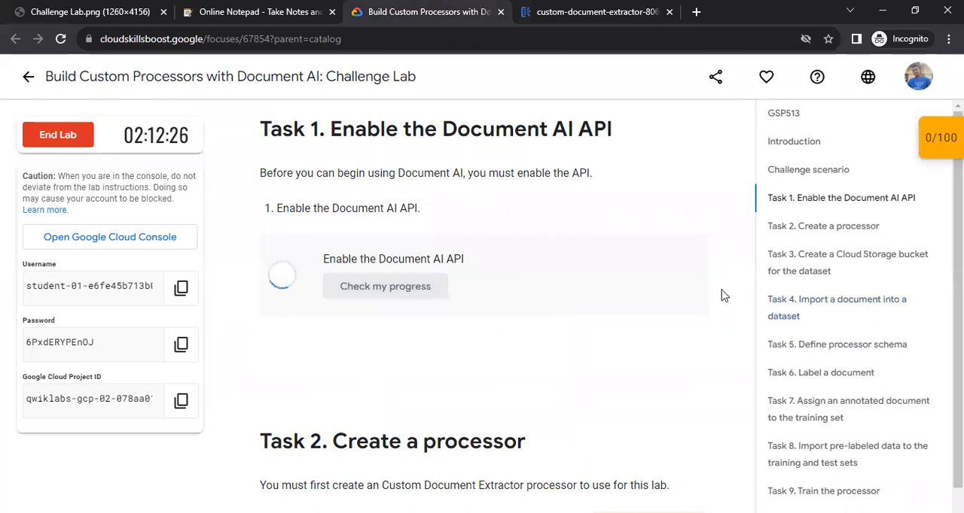
pyautogui.scroll(-5, 576, 281)
pyautogui.click(439, 293)
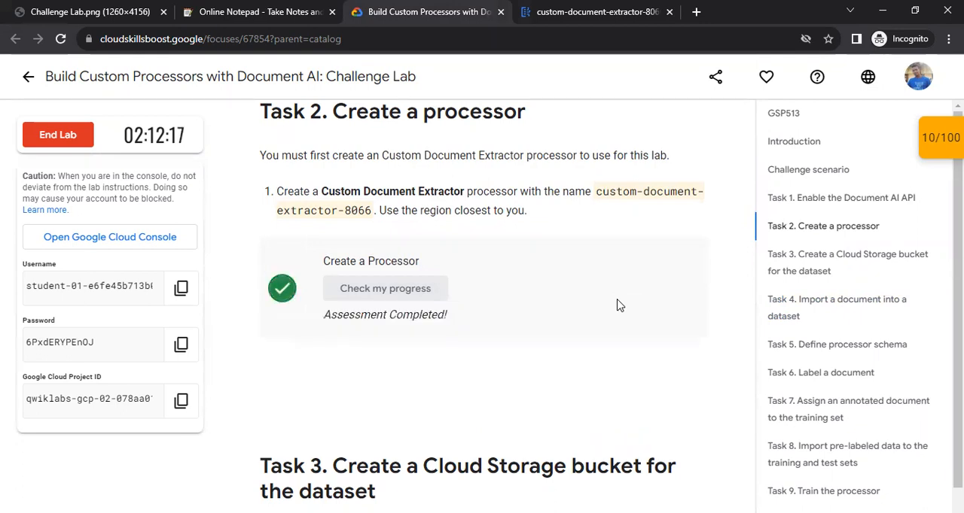
# Copy the bucket name qwiklabs-gcp-02-078aa019e443-docai-challenge from the lab's Task 3 instructions.
pyautogui.scroll(-4, 617, 305)
pyautogui.moveTo(333, 188); pyautogui.dragTo(640, 191)
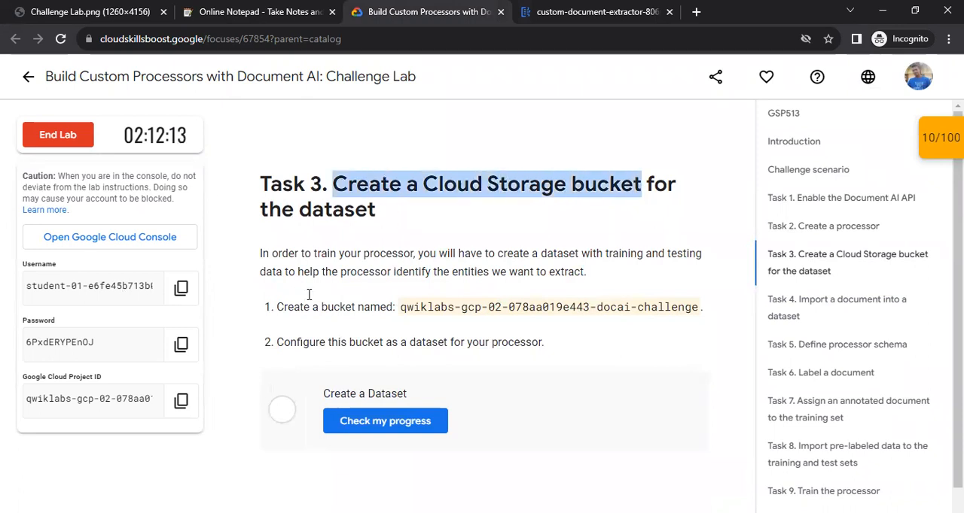
pyautogui.moveTo(400, 309); pyautogui.dragTo(694, 307)
pyautogui.rightClick(668, 310)
pyautogui.click(654, 323)
# Run gcloud storage buckets create gs://qwiklabs-gcp-02-078aa019e443-docai-challenge in an enlarged Cloud Shell terminal, then shrink the terminal again.
pyautogui.click(595, 11)
pyautogui.moveTo(484, 483); pyautogui.dragTo(489, 140)
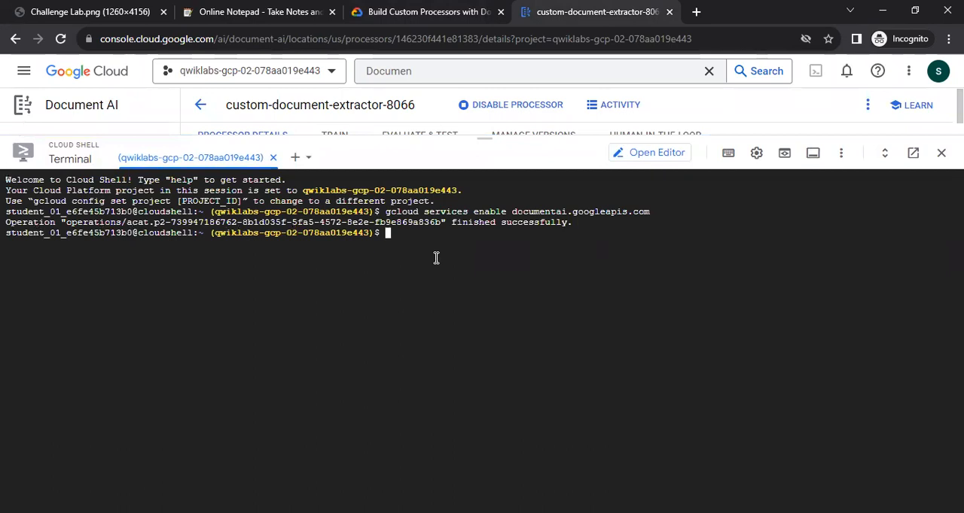
pyautogui.write('oud storage ')
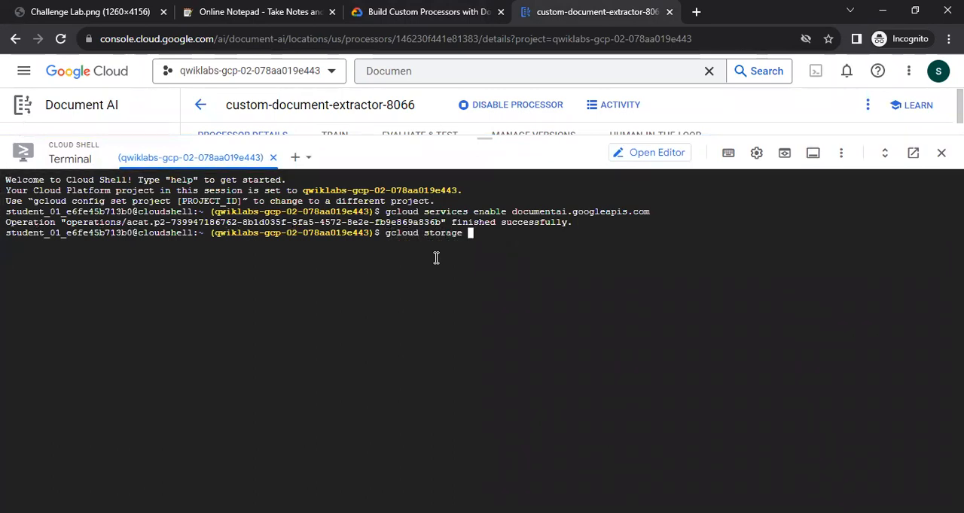
pyautogui.write('buckets create gs')
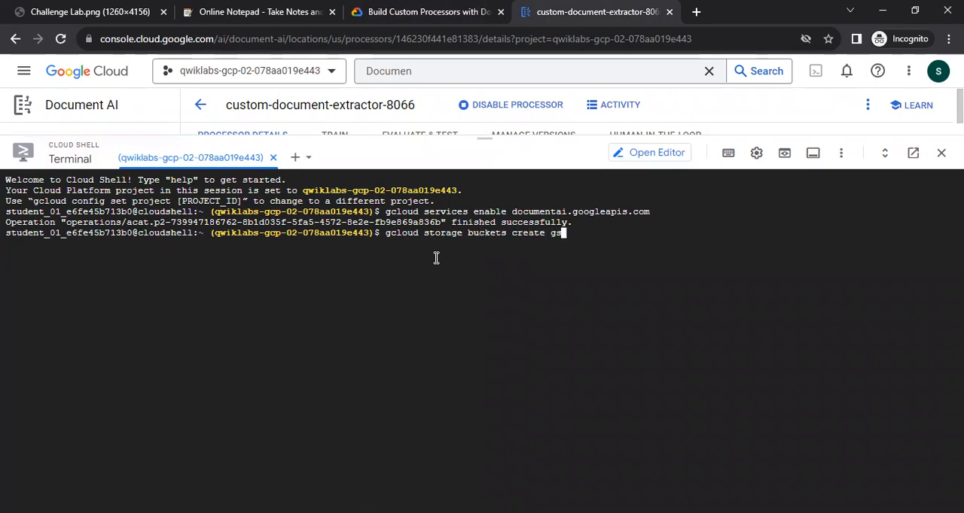
pyautogui.write('://')
pyautogui.hotkey('ctrl', 'v')
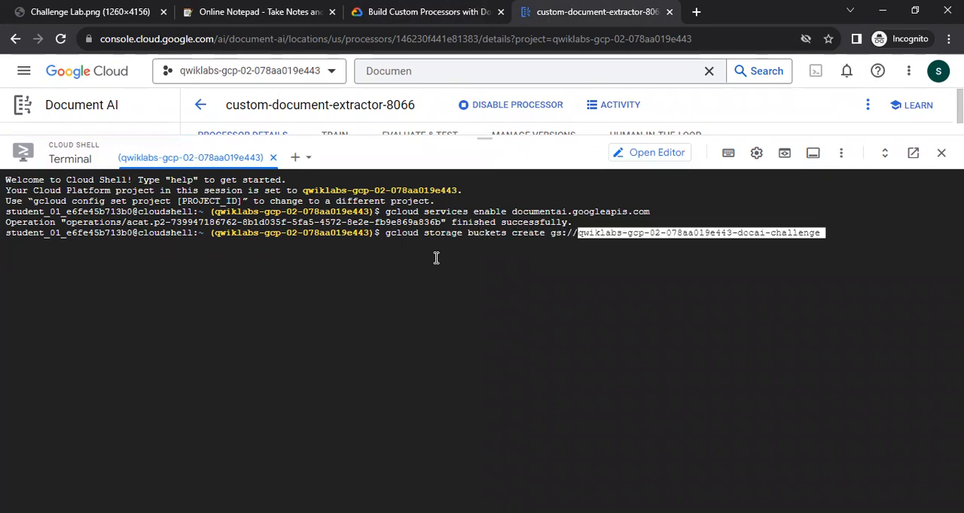
pyautogui.press('Return')
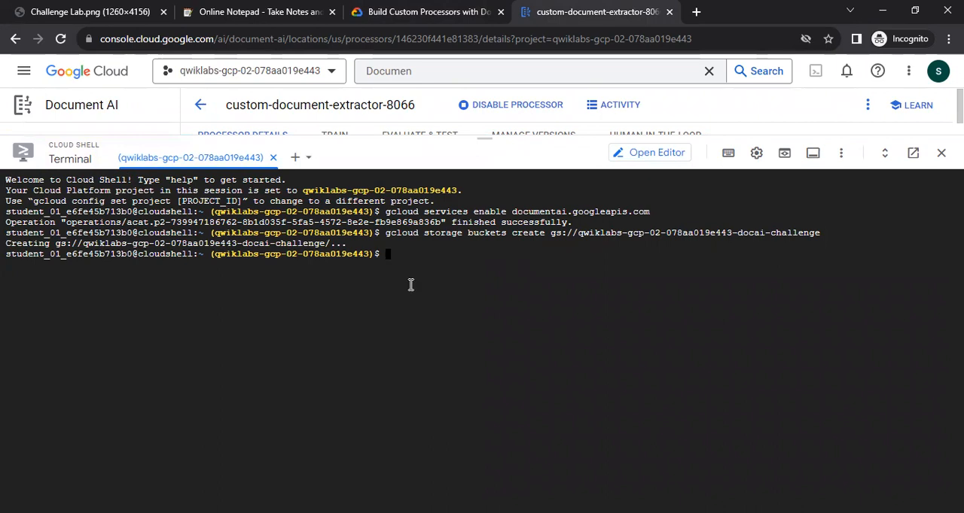
pyautogui.moveTo(486, 164); pyautogui.dragTo(486, 509)
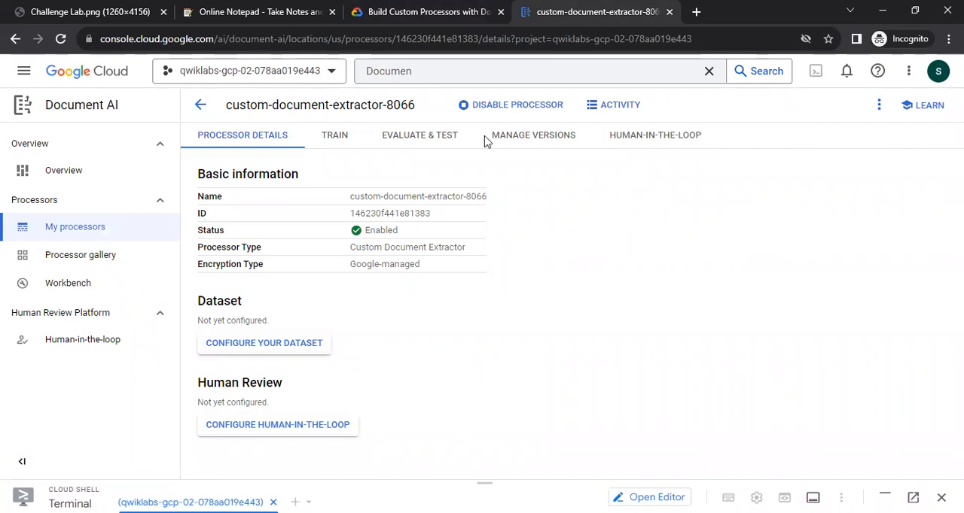
# Check Task 3's dataset instruction and start configuring the processor's dataset with a self-specified storage location.
pyautogui.hotkey('ctrl', 'shift', 'Tab')
pyautogui.moveTo(290, 343); pyautogui.dragTo(549, 351)
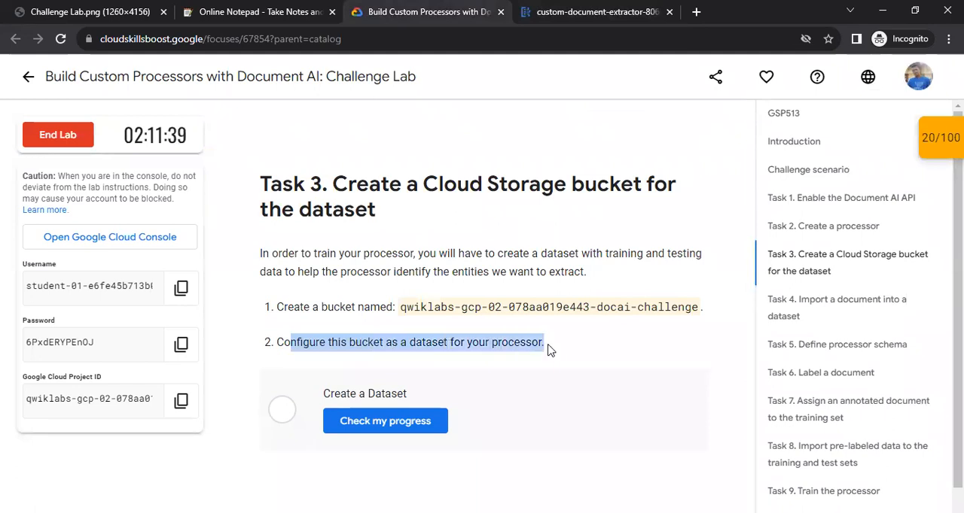
pyautogui.hotkey('ctrl', 'Tab')
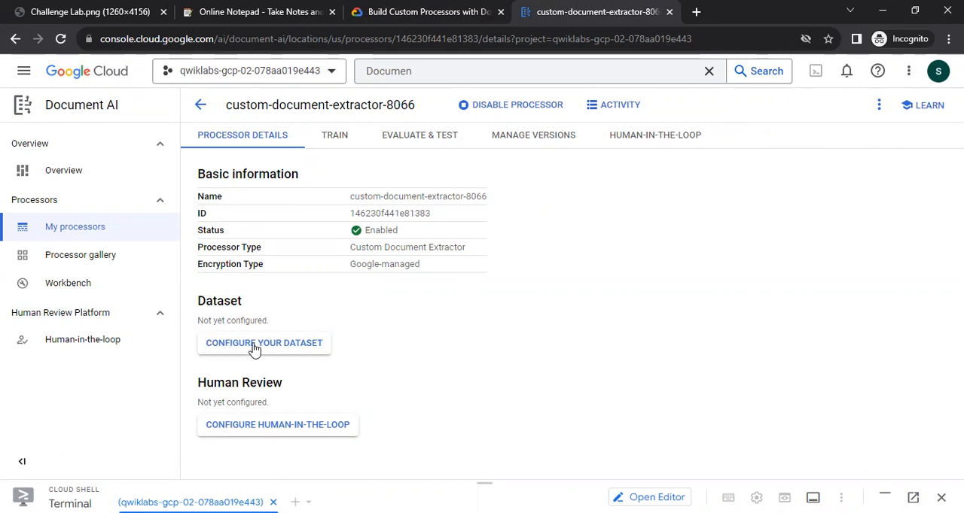
pyautogui.click(299, 348)
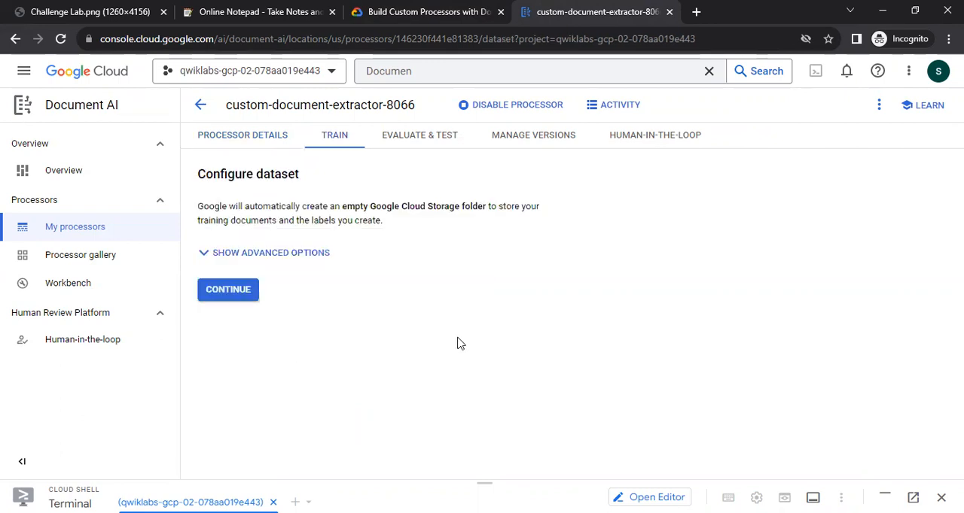
pyautogui.click(218, 254)
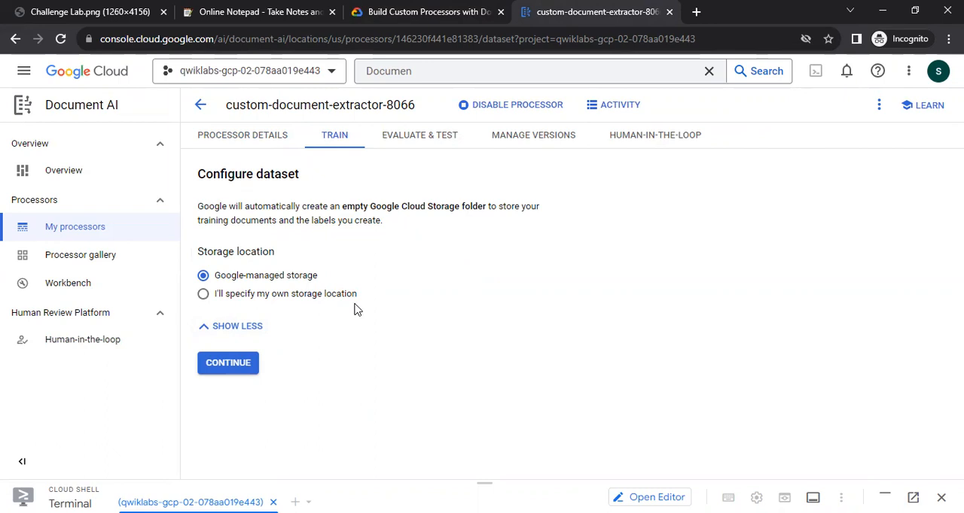
pyautogui.click(230, 299)
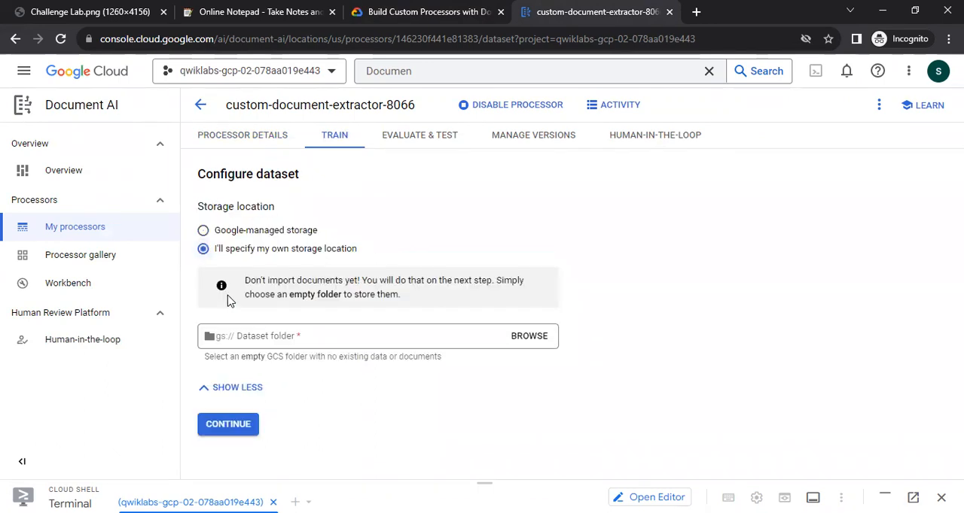
# Set the dataset folder to the bucket qwiklabs-gcp-02-078aa019e443-docai-challenge and complete the dataset configuration.
pyautogui.click(253, 340)
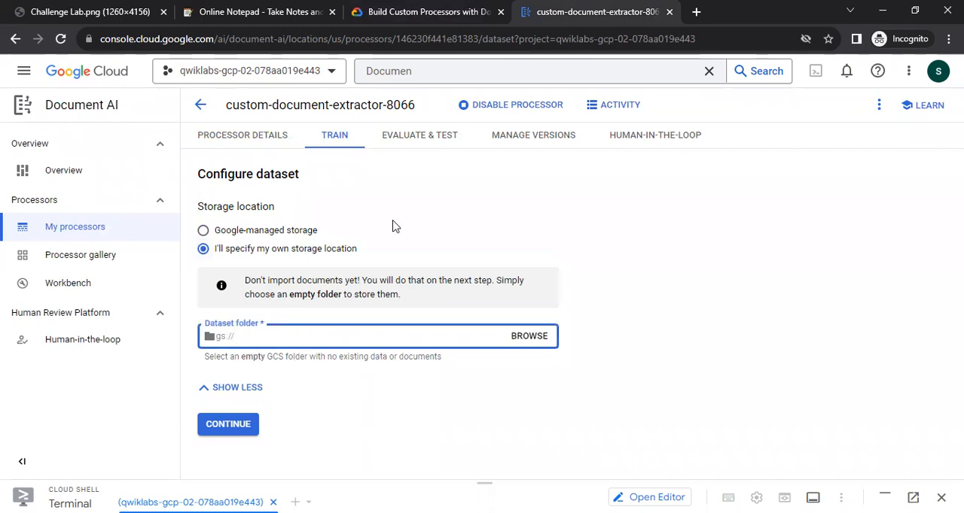
pyautogui.hotkey('ctrl', 'shift', 'Tab')
pyautogui.moveTo(400, 307); pyautogui.dragTo(698, 312)
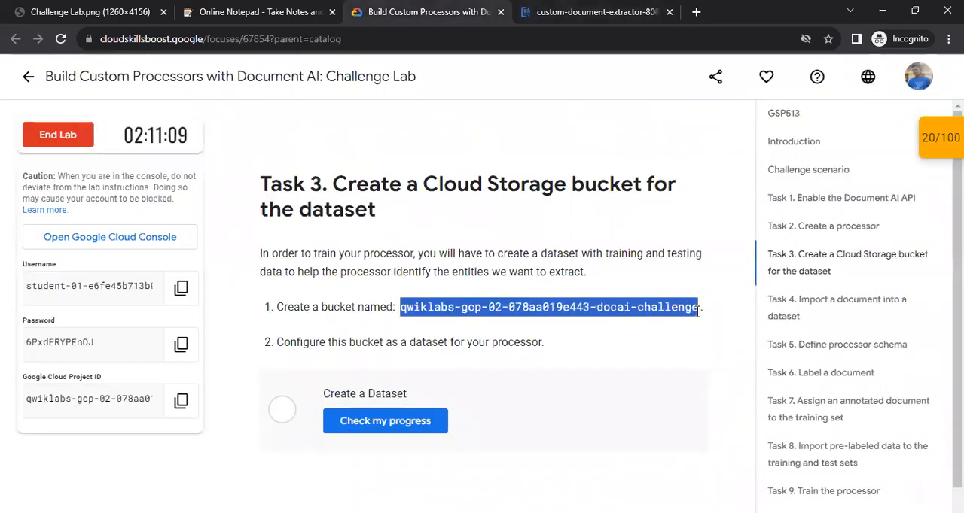
pyautogui.hotkey('ctrl', 'Tab')
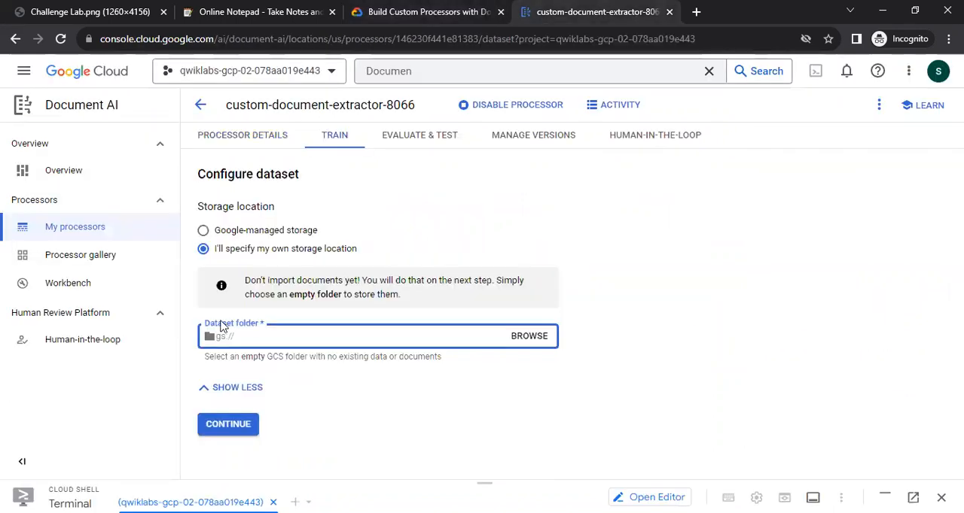
pyautogui.hotkey('ctrl', 'v')
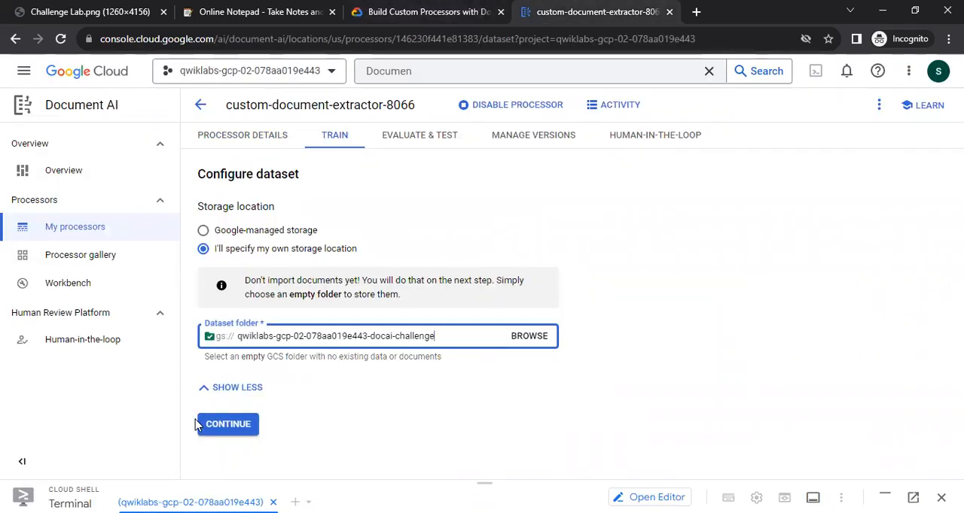
pyautogui.click(228, 424)
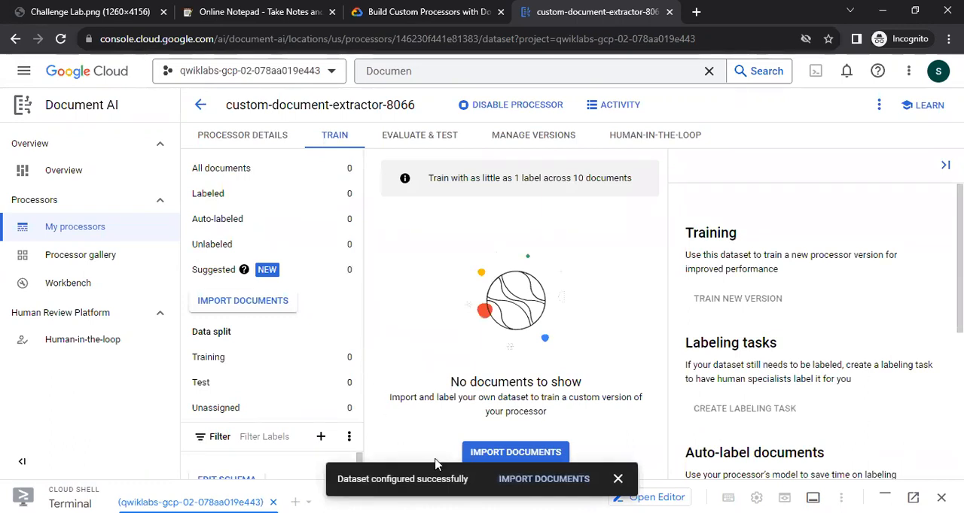
pyautogui.click(617, 480)
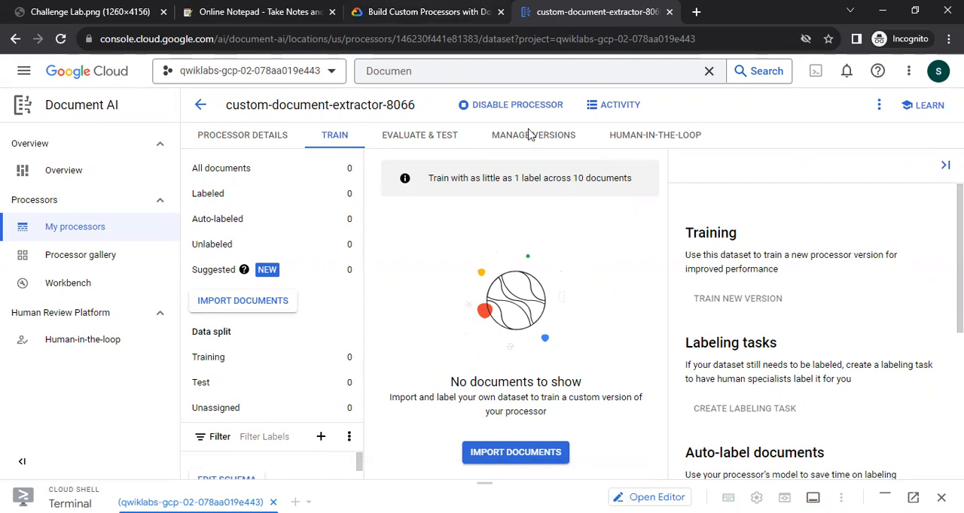
# Check the lab progress for creating the dataset and review the Task 4 instructions on importing a document.
pyautogui.hotkey('ctrl', 'shift', 'Tab')
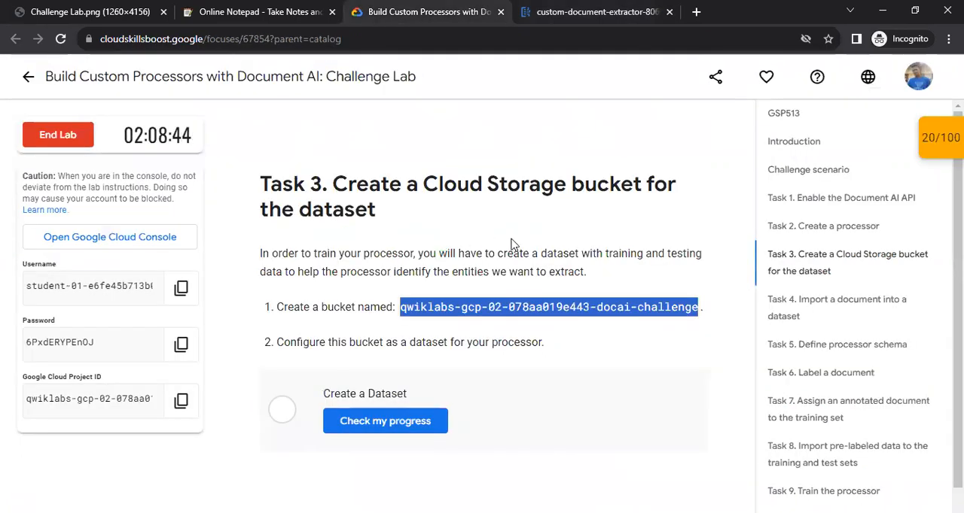
pyautogui.click(384, 426)
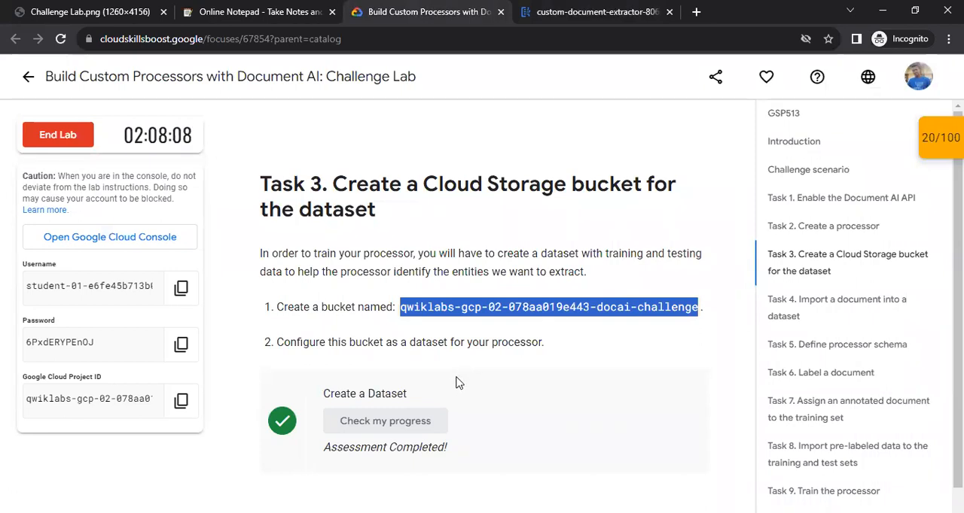
pyautogui.scroll(-4, 455, 383)
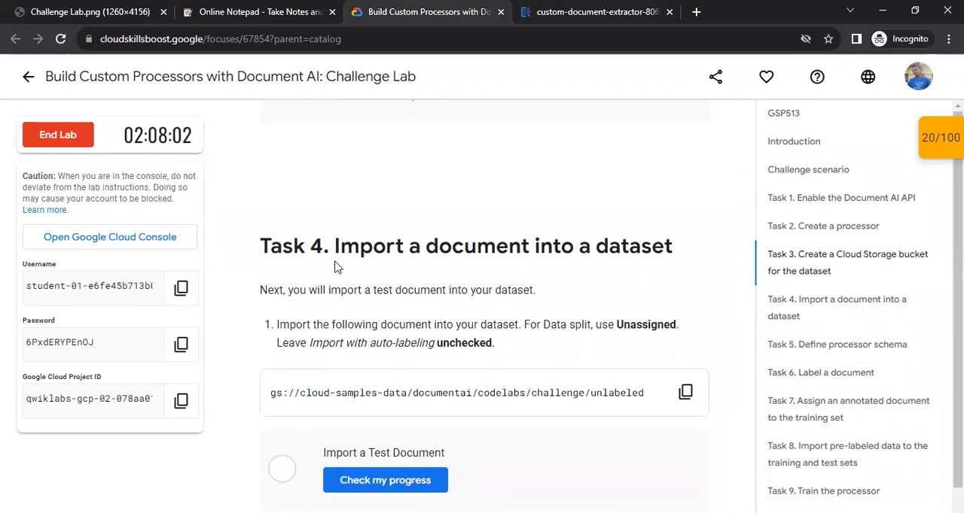
pyautogui.scroll(-1, 336, 267)
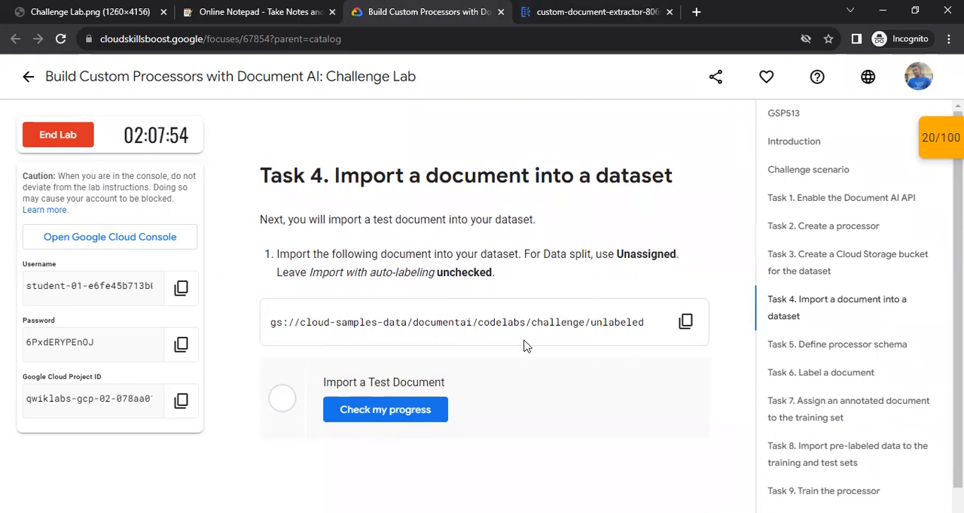
# Copy the Task 4 path gs://cloud-samples-data/documentai/codelabs/challenge/unlabeled and open the document import form for the processor's dataset.
pyautogui.click(685, 322)
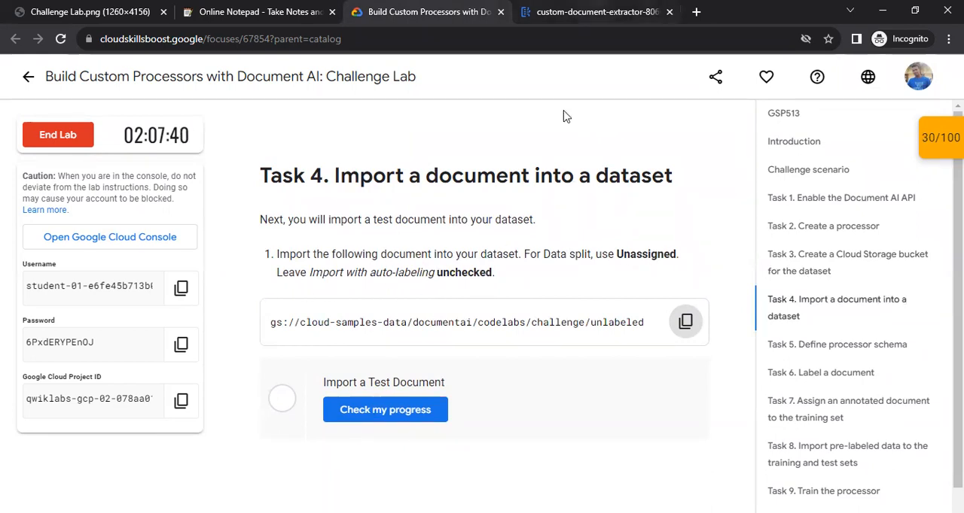
pyautogui.hotkey('ctrl', 'Tab')
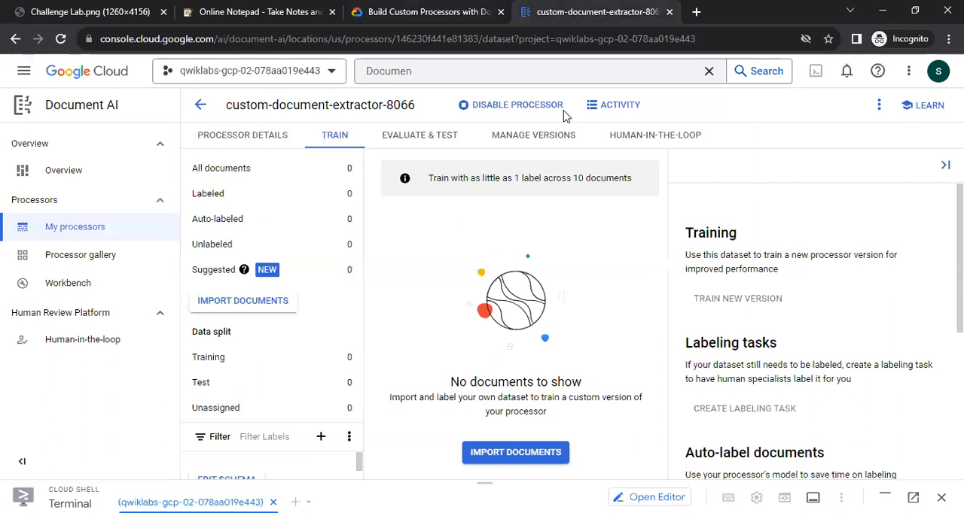
pyautogui.click(526, 455)
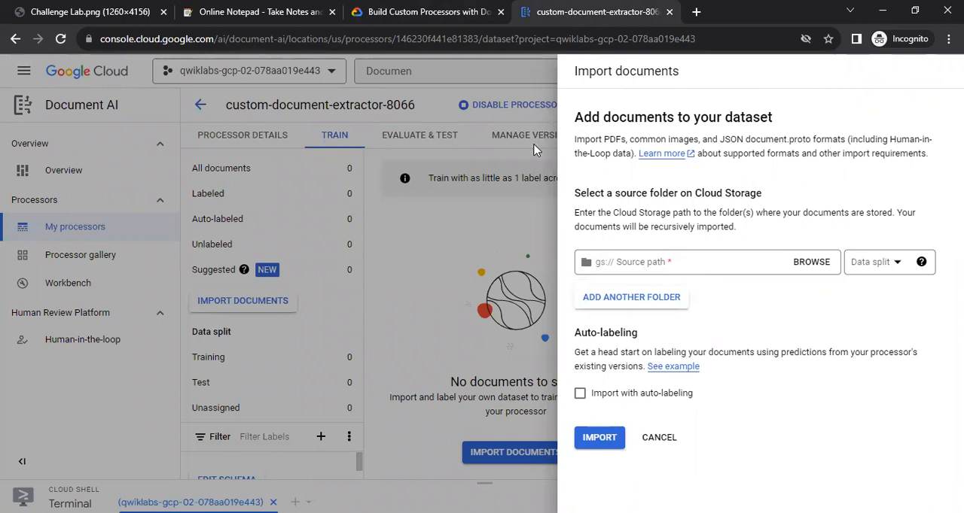
# Switch to aNotepad, paste the source path, and select cloud-samples-data/documentai/codelabs/challenge/unlabeled without its gs:// prefix.
pyautogui.hotkey('ctrl', '2')
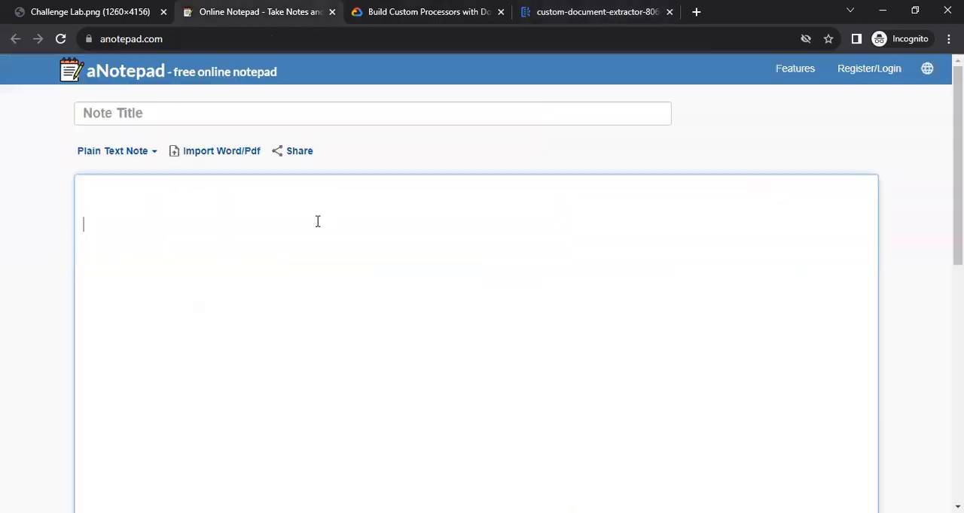
pyautogui.hotkey('ctrl', 'v')
pyautogui.moveTo(499, 222); pyautogui.dragTo(110, 220)
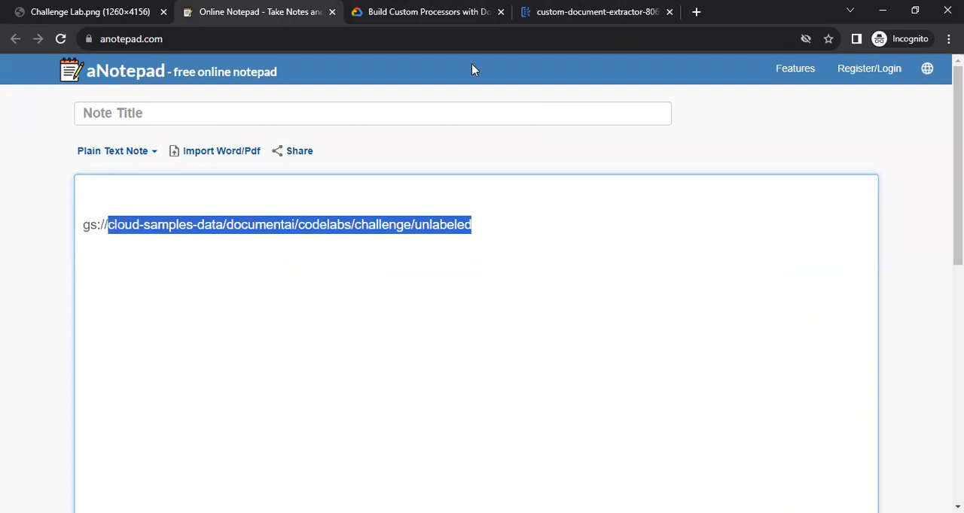
# Back in Document AI, import cloud-samples-data/documentai/codelabs/challenge/unlabeled with the Unassigned data split and no auto-labeling, and close Cloud Shell.
pyautogui.hotkey('ctrl', '4')
pyautogui.click(653, 266)
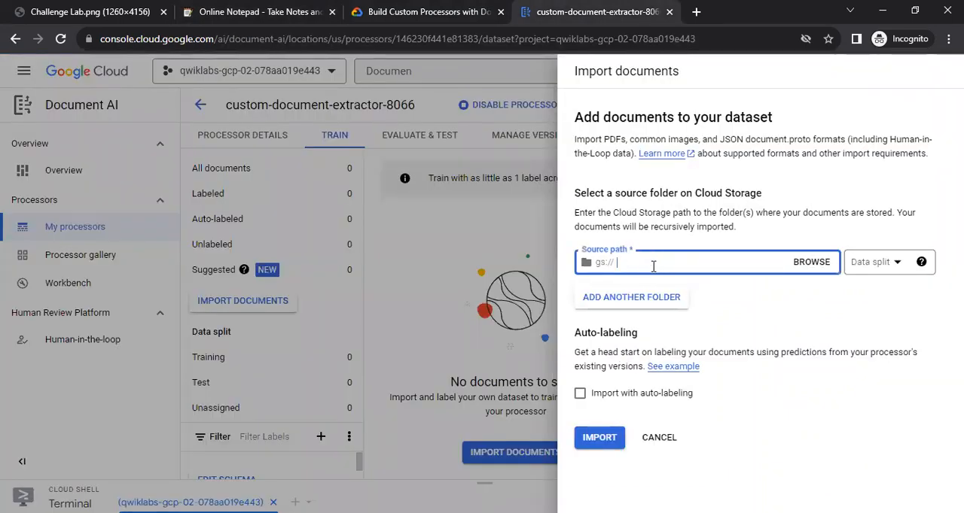
pyautogui.hotkey('ctrl', 'v')
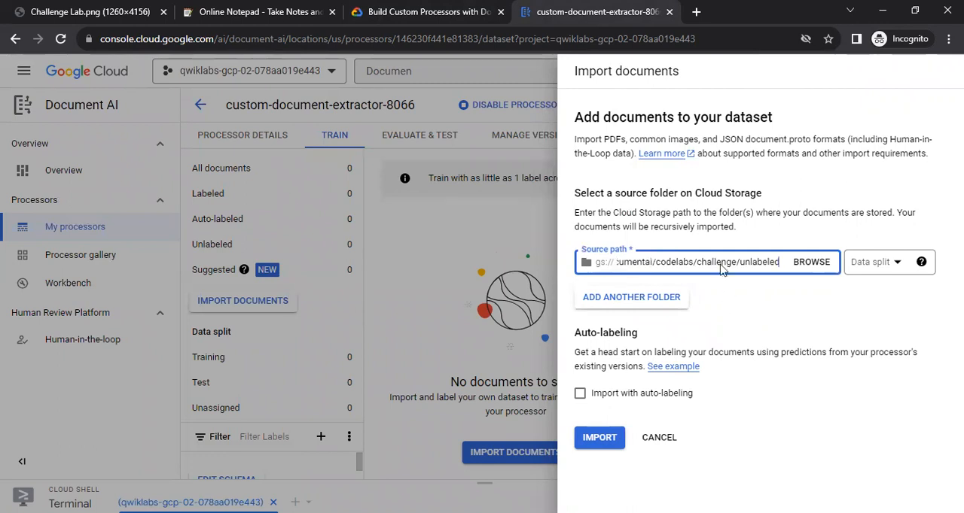
pyautogui.click(904, 269)
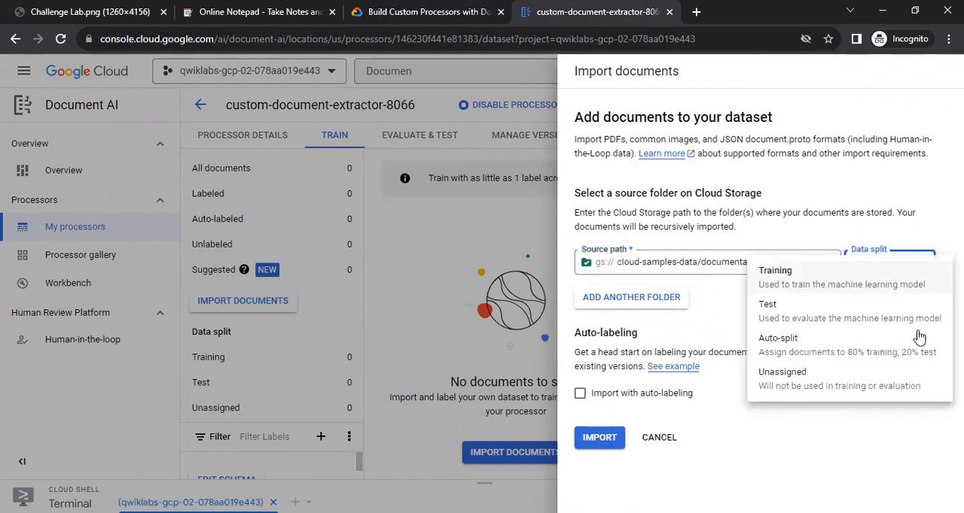
pyautogui.click(775, 380)
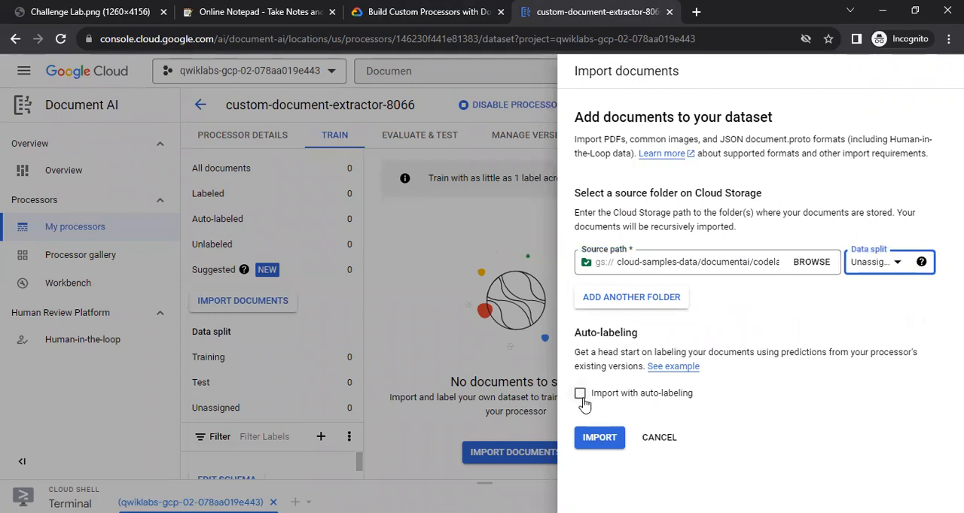
pyautogui.click(600, 441)
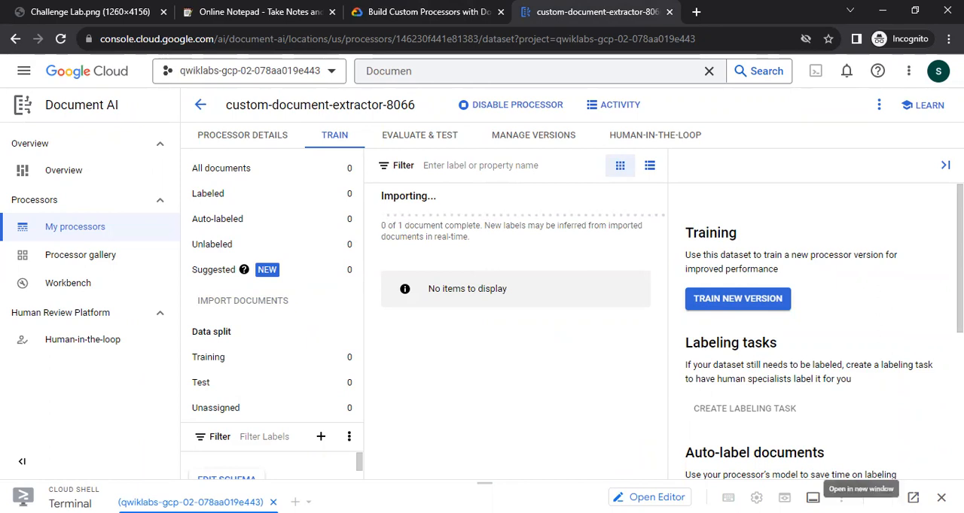
pyautogui.click(941, 497)
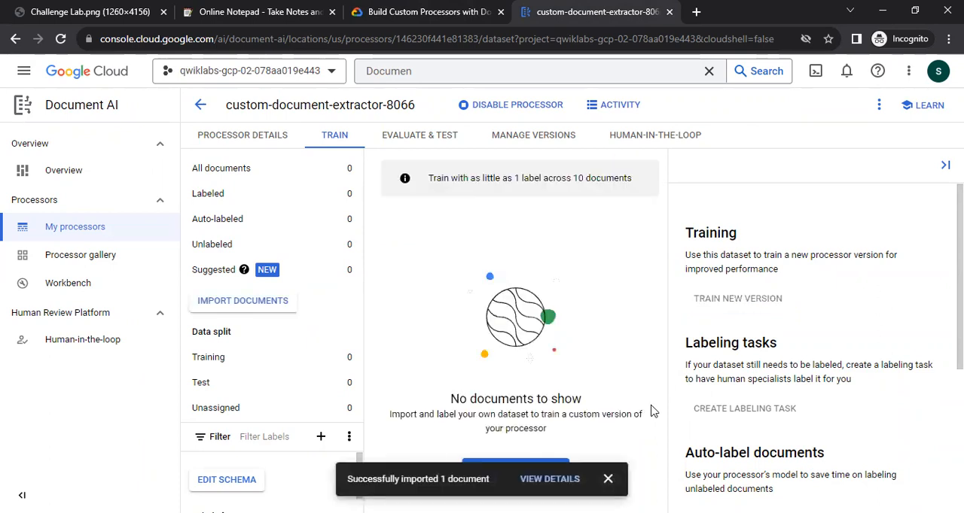
pyautogui.click(607, 478)
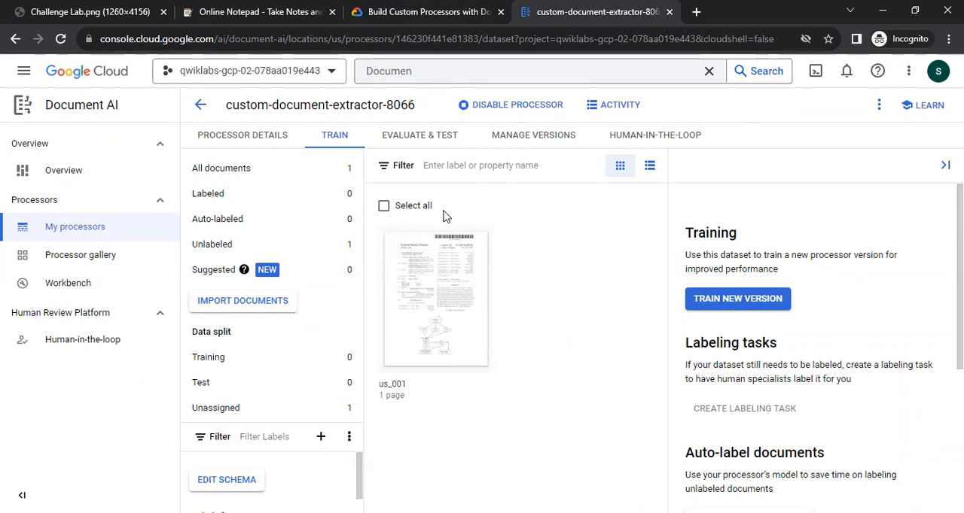
# Switch to the lab instructions and review the Task 5 table of processor schema labels.
pyautogui.hotkey('ctrl', 'shift', 'Tab')
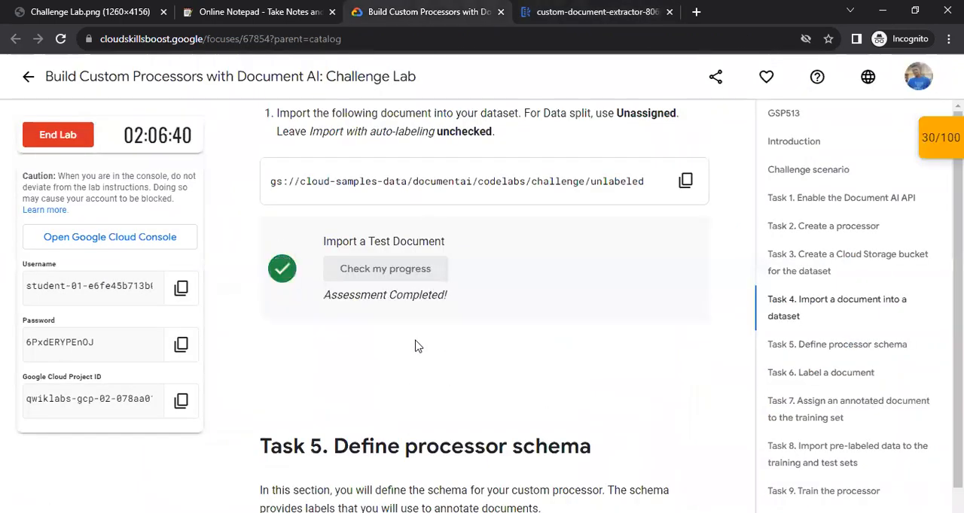
pyautogui.scroll(-3, 477, 279)
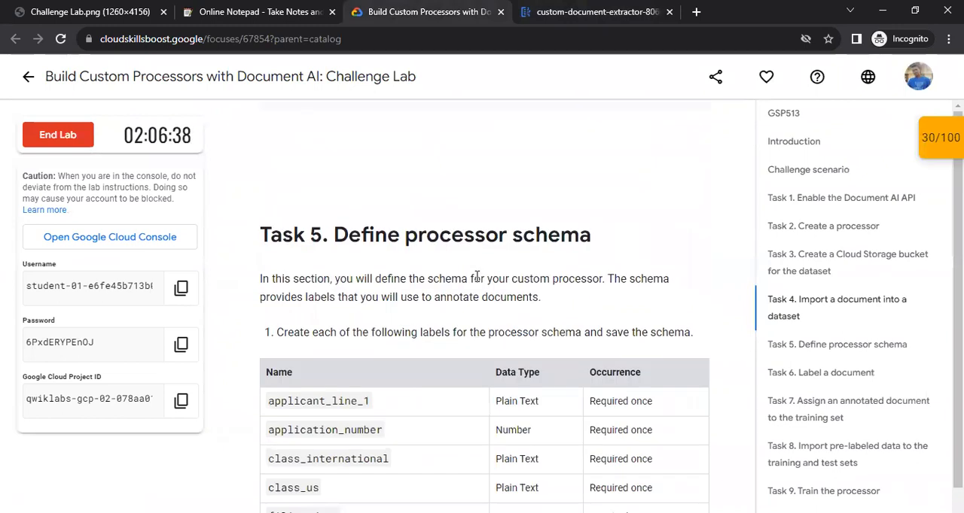
pyautogui.scroll(-1, 413, 274)
pyautogui.scroll(2, 418, 261)
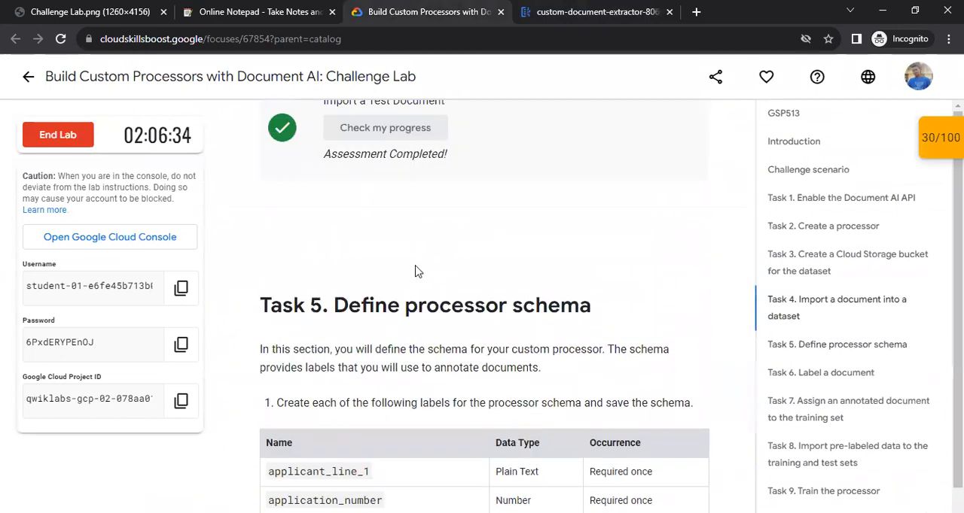
pyautogui.scroll(-5, 420, 266)
pyautogui.scroll(1, 338, 263)
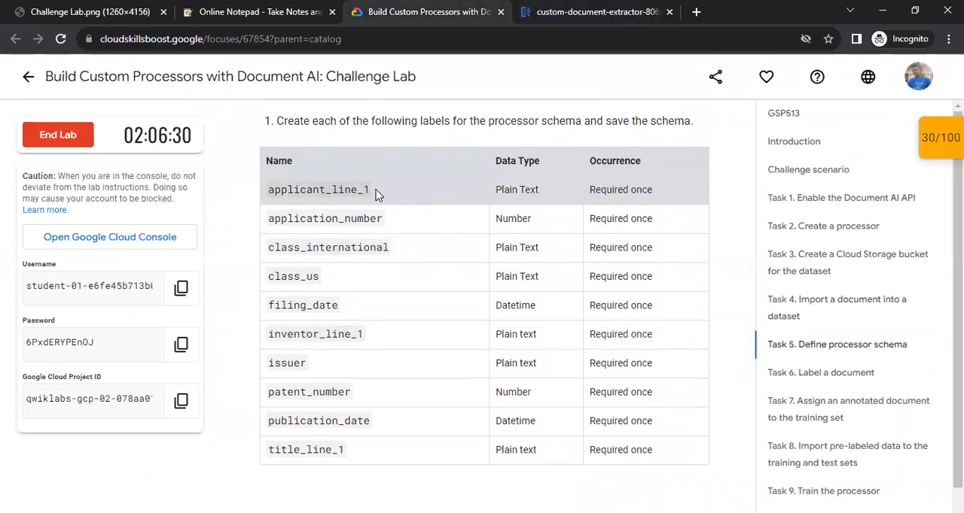
# Copy the first label name from the lab table and create the label applicant_line_1 in Document AI as Plain text, Required once.
pyautogui.moveTo(277, 192); pyautogui.dragTo(265, 194)
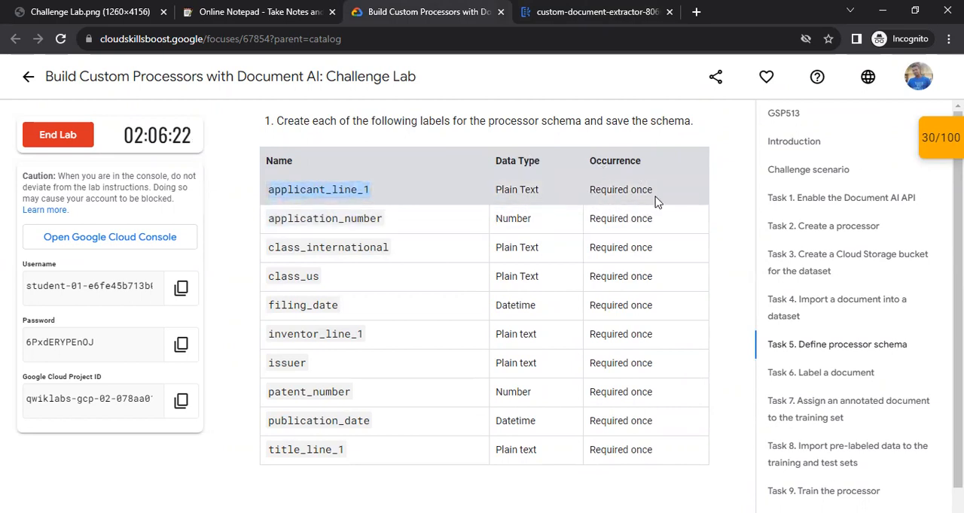
pyautogui.click(597, 12)
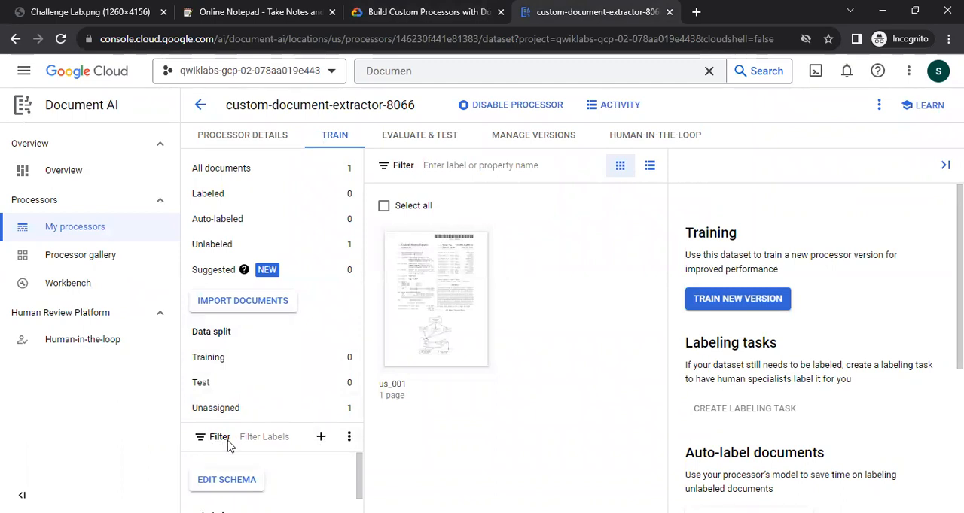
pyautogui.click(322, 439)
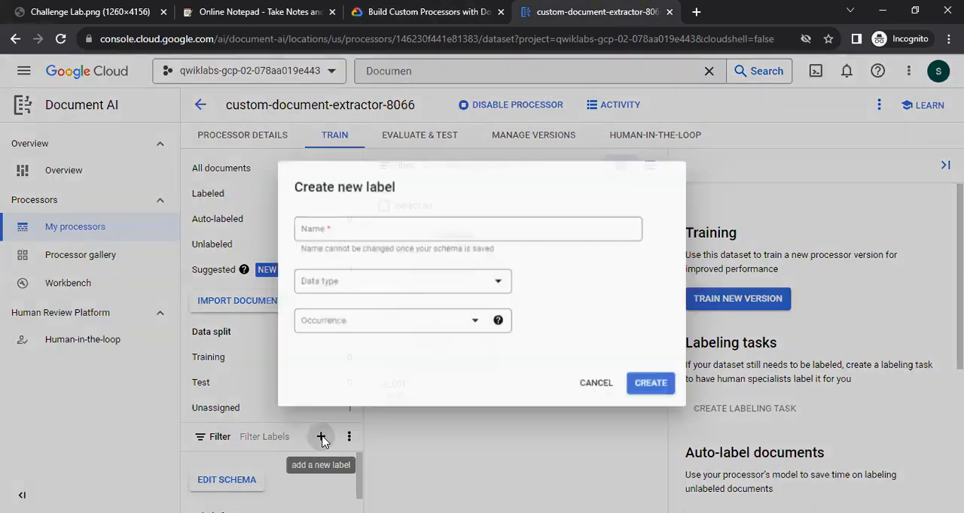
pyautogui.hotkey('ctrl', 'v')
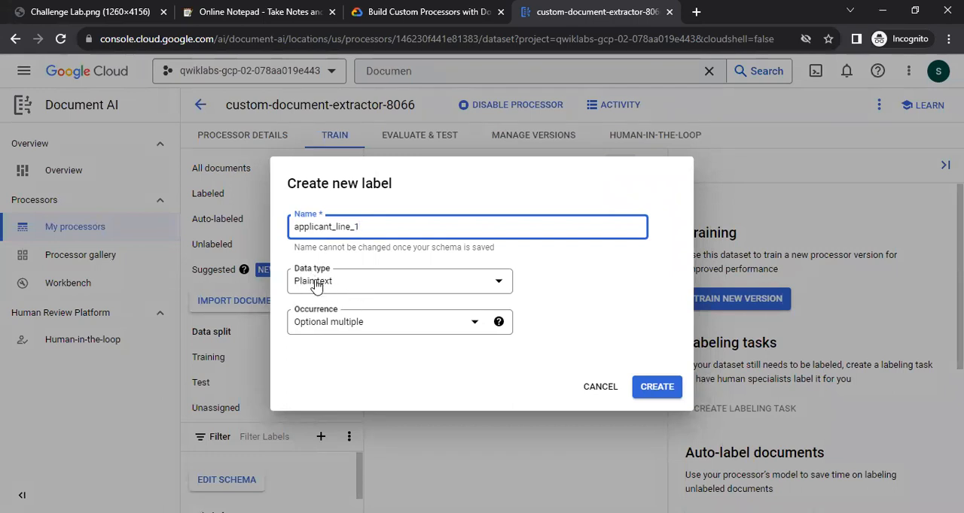
pyautogui.click(353, 334)
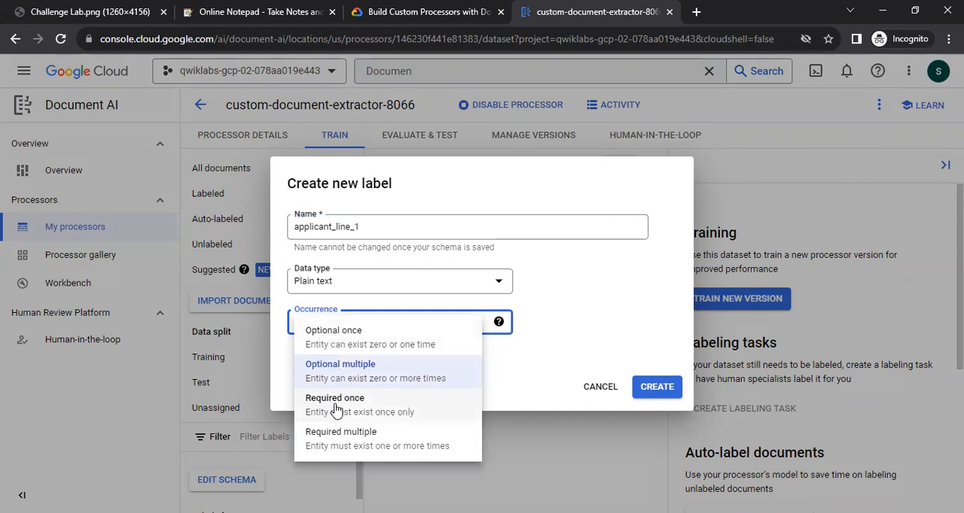
pyautogui.click(336, 406)
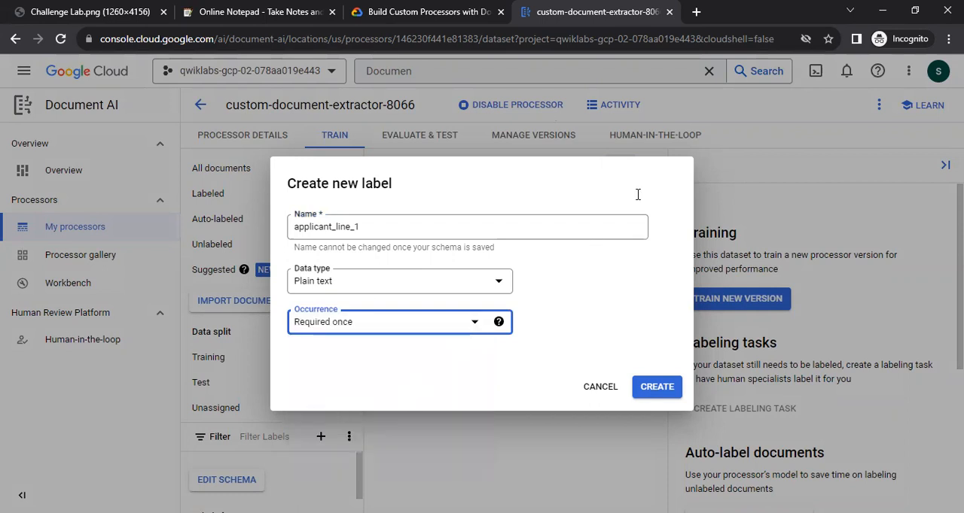
pyautogui.hotkey('ctrl', 'shift', 'Tab')
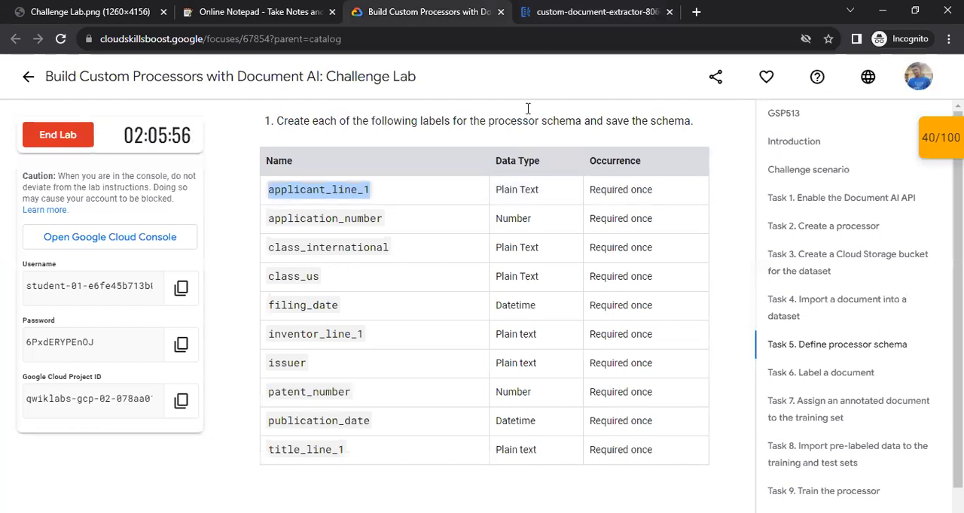
pyautogui.hotkey('ctrl', 'Tab')
pyautogui.click(649, 387)
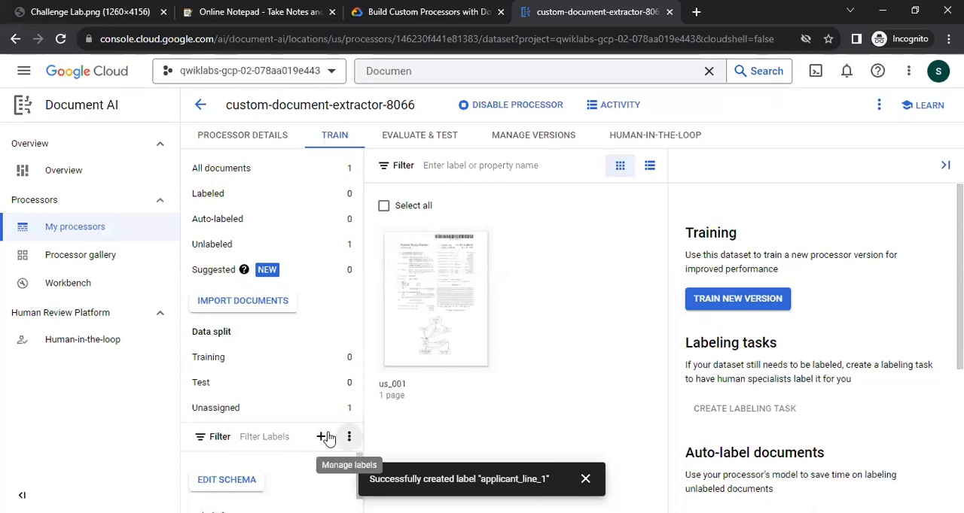
# Create the label application_number, copied from the lab table, with data type Number and occurrence Required once.
pyautogui.click(322, 437)
pyautogui.hotkey('ctrl', 'shift', 'Tab')
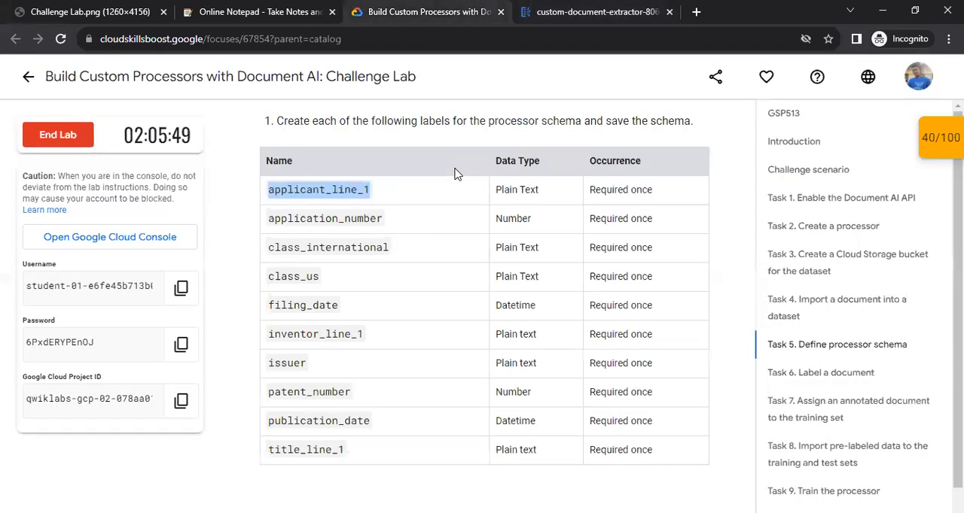
pyautogui.moveTo(401, 226); pyautogui.dragTo(271, 214)
pyautogui.hotkey('ctrl', 'c')
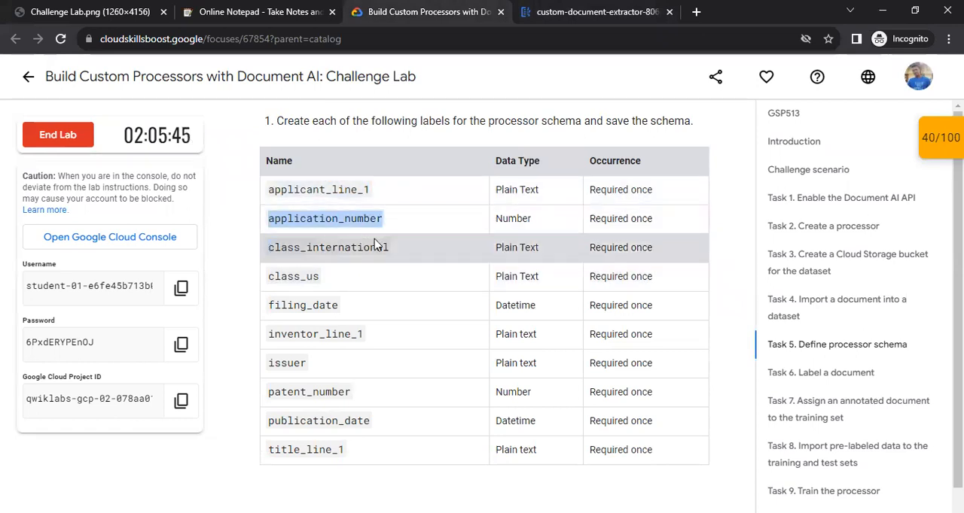
pyautogui.hotkey('ctrl', 'Tab')
pyautogui.hotkey('ctrl', 'v')
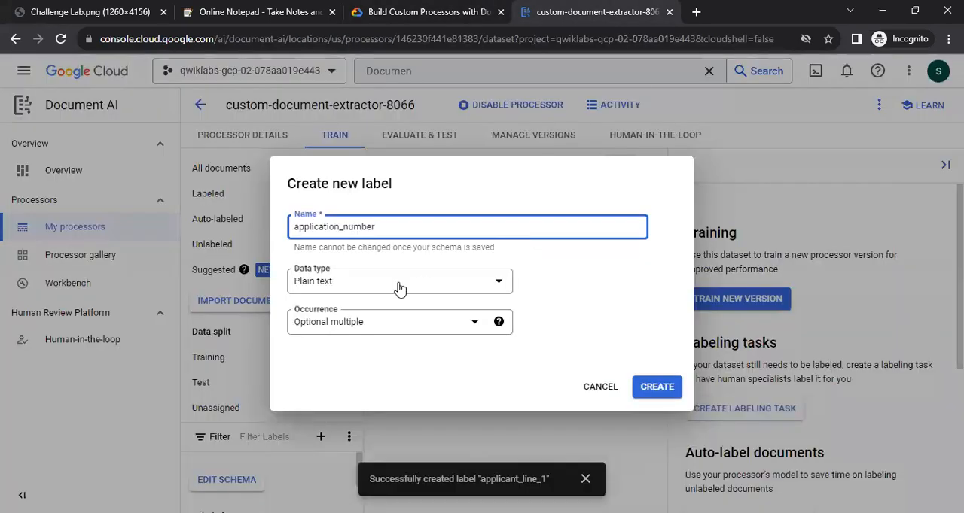
pyautogui.click(398, 285)
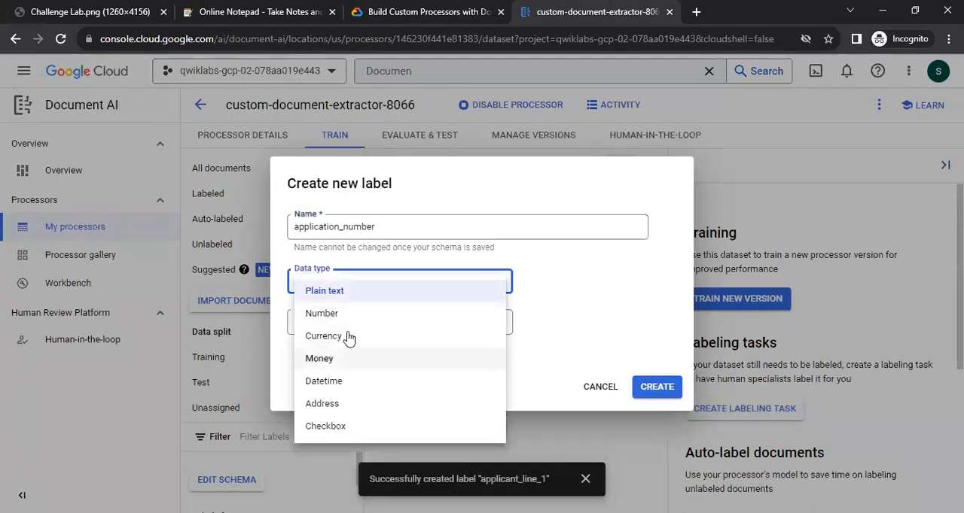
pyautogui.click(338, 313)
pyautogui.click(358, 330)
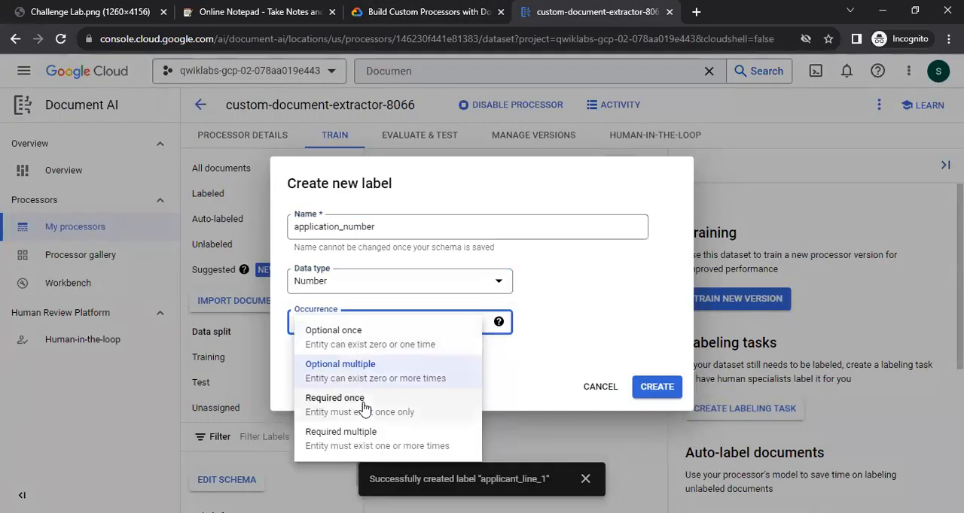
pyautogui.click(362, 402)
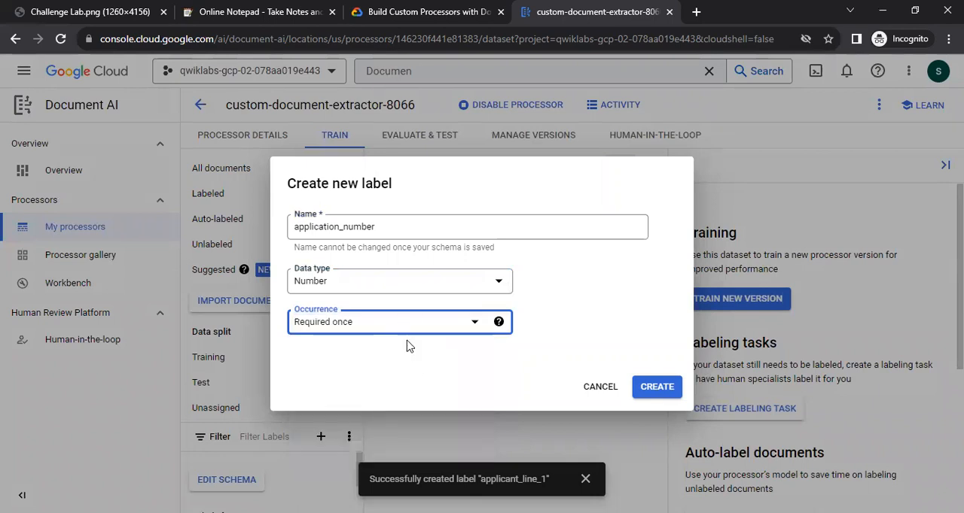
pyautogui.click(655, 389)
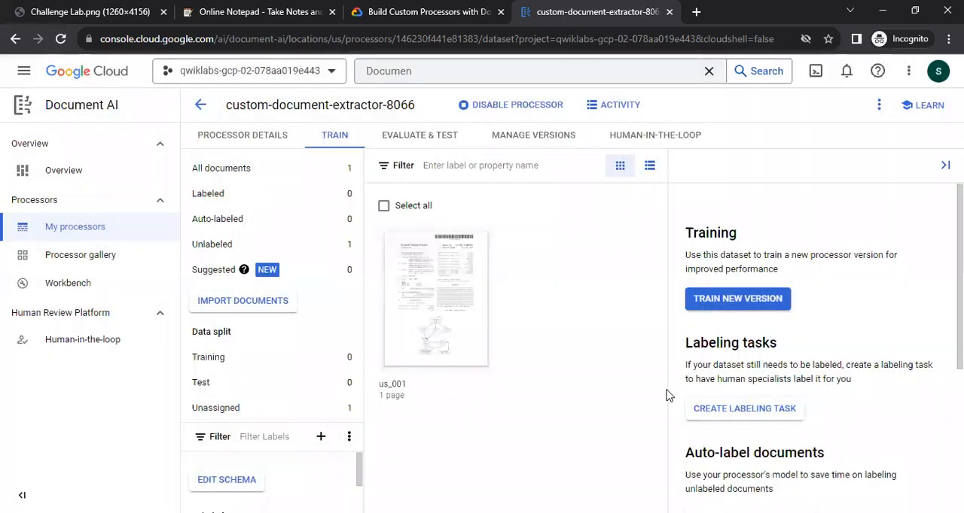
# Create the label class_international, copied from the lab table, with data type Plain text and occurrence Required once.
pyautogui.hotkey('ctrl', 'shift', 'Tab')
pyautogui.moveTo(269, 247); pyautogui.dragTo(384, 248)
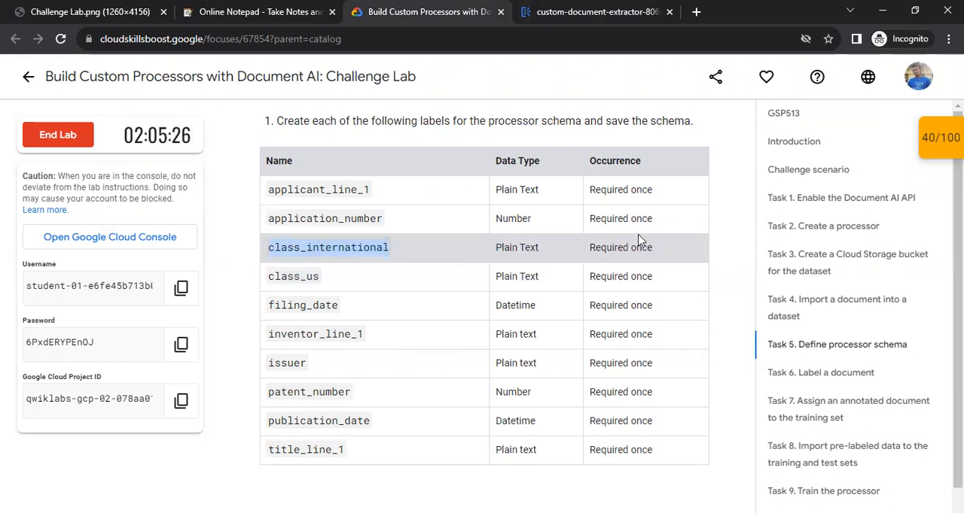
pyautogui.hotkey('ctrl', 'Tab')
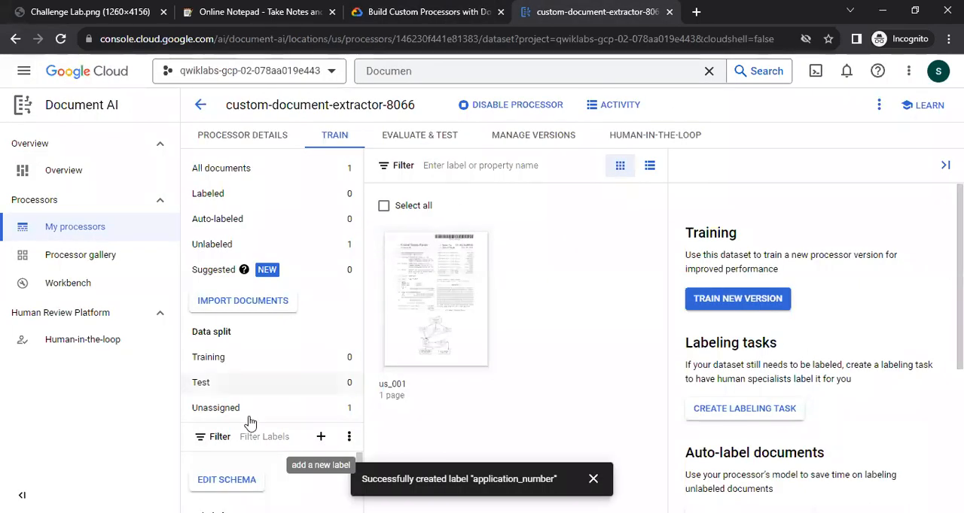
pyautogui.click(321, 439)
pyautogui.write('class_international')
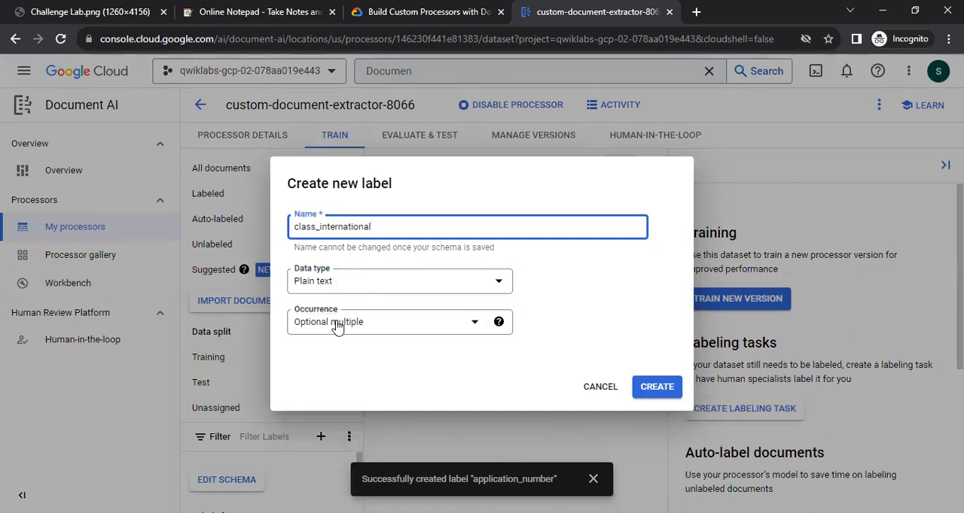
pyautogui.click(439, 331)
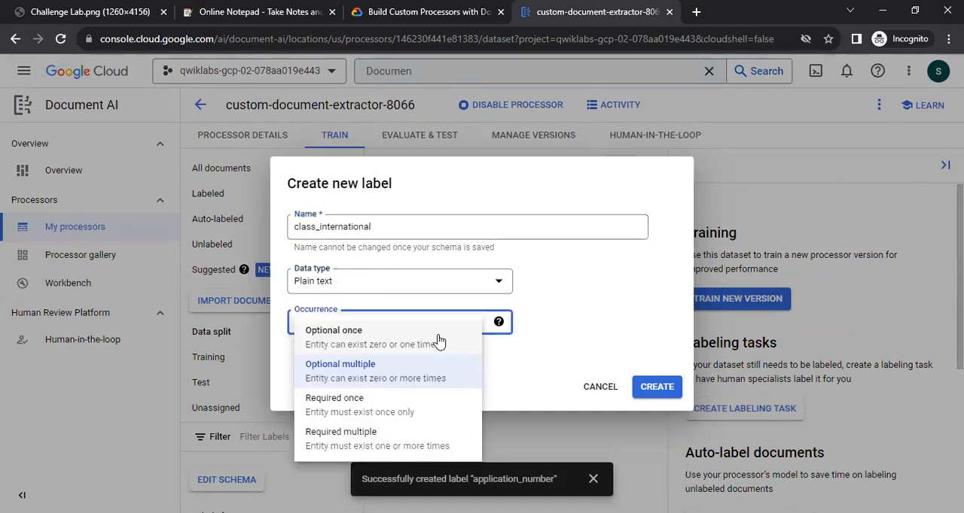
pyautogui.click(363, 401)
pyautogui.click(655, 387)
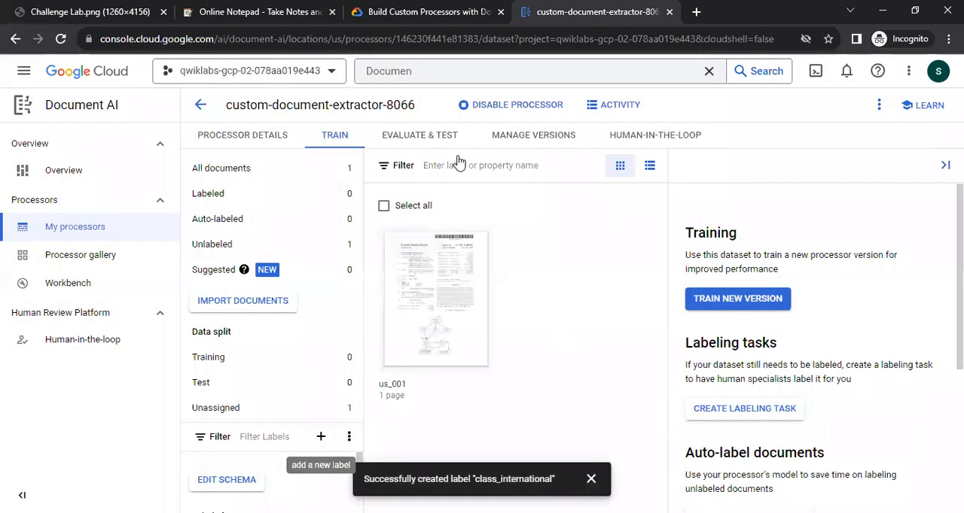
# Create the label class_us, copied from the lab table, as Plain text with occurrence Required once, and return to the lab instructions.
pyautogui.hotkey('ctrl', 'shift', 'Tab')
pyautogui.moveTo(269, 276); pyautogui.dragTo(322, 284)
pyautogui.hotkey('ctrl', 'c')
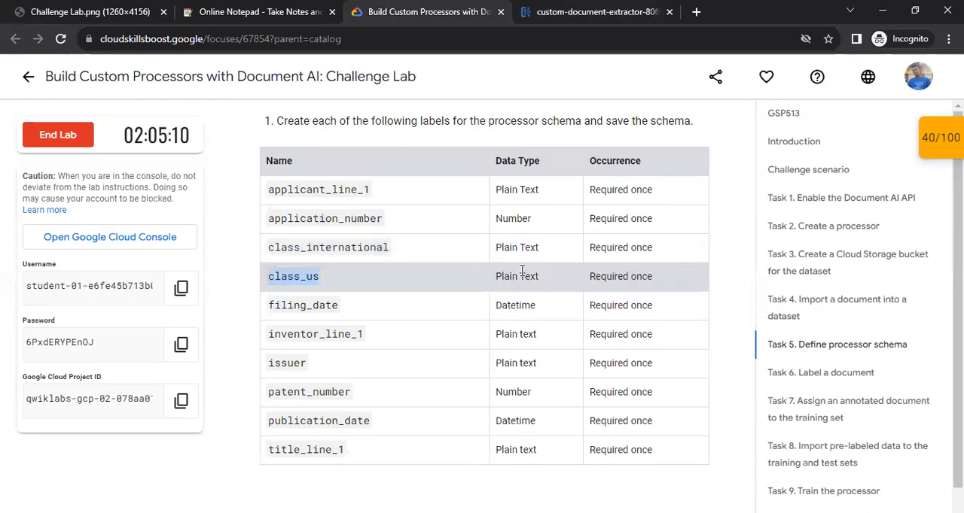
pyautogui.hotkey('ctrl', 'Tab')
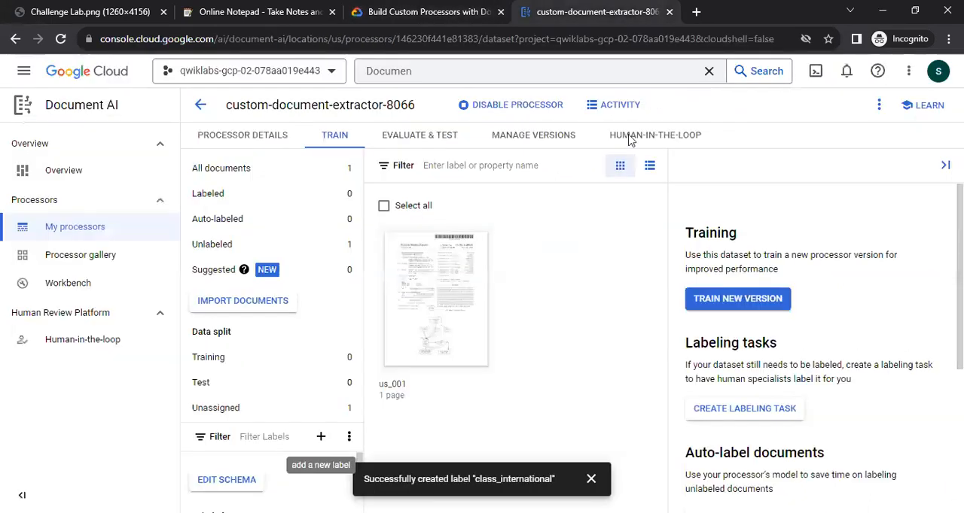
pyautogui.click(321, 437)
pyautogui.hotkey('ctrl', 'v')
pyautogui.click(470, 319)
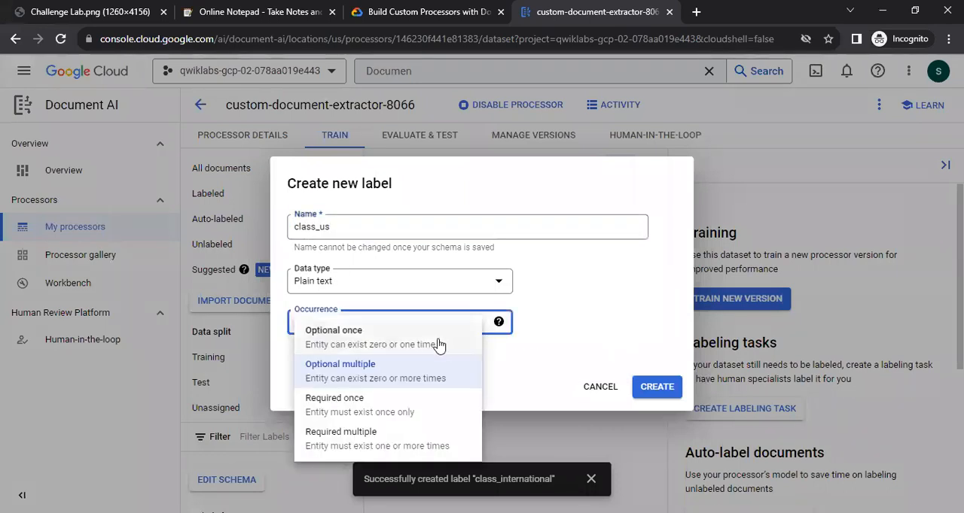
pyautogui.click(407, 405)
pyautogui.click(656, 387)
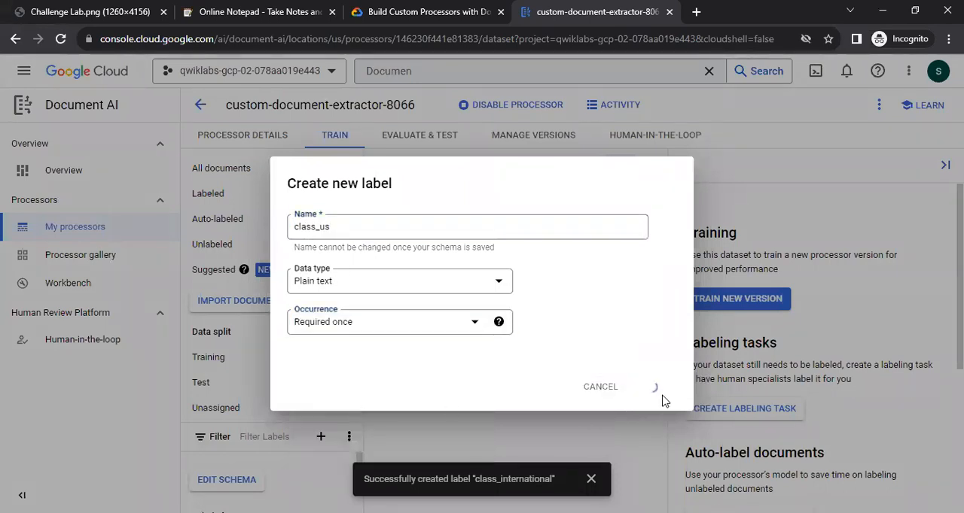
pyautogui.hotkey('ctrl', 'shift', 'Tab')
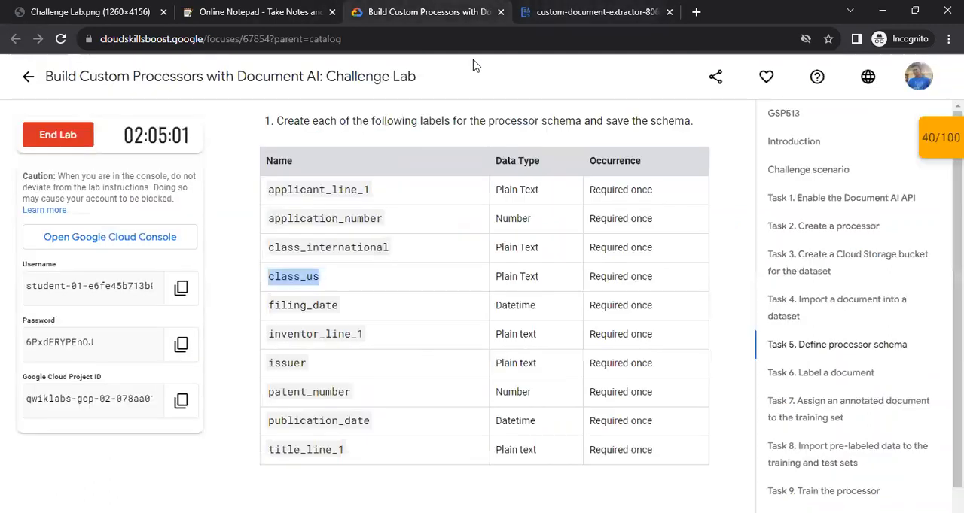
# Create the label filing_date, copied from the lab table, in Document AI with data type Datetime and occurrence Required once.
pyautogui.scroll(-1, 263, 235)
pyautogui.moveTo(263, 236); pyautogui.dragTo(380, 248)
pyautogui.hotkey('ctrl', 'c')
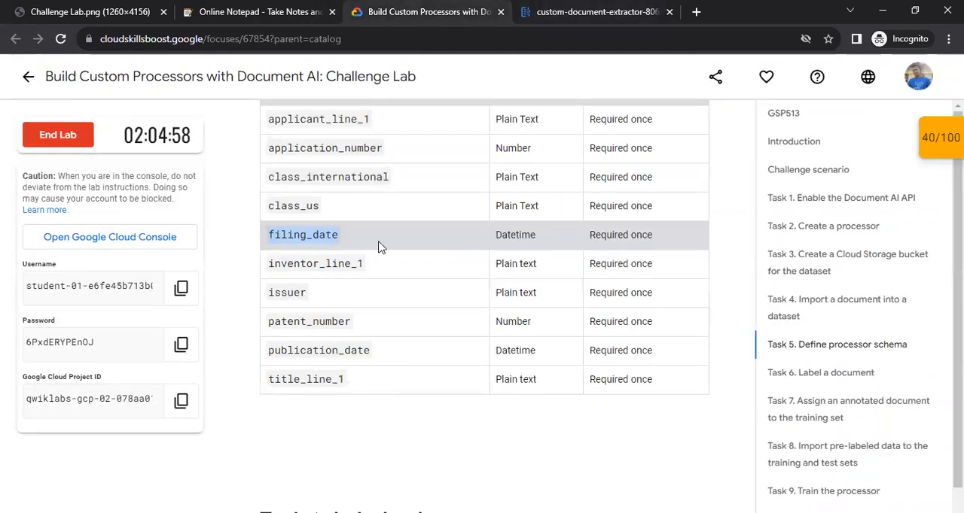
pyautogui.scroll(1, 517, 258)
pyautogui.hotkey('ctrl', 'Tab')
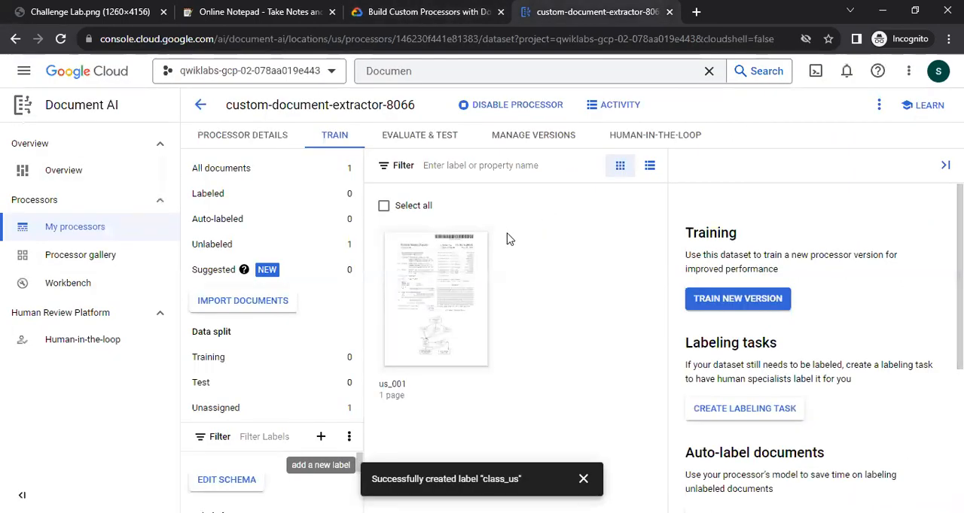
pyautogui.click(321, 437)
pyautogui.hotkey('ctrl', 'v')
pyautogui.click(348, 276)
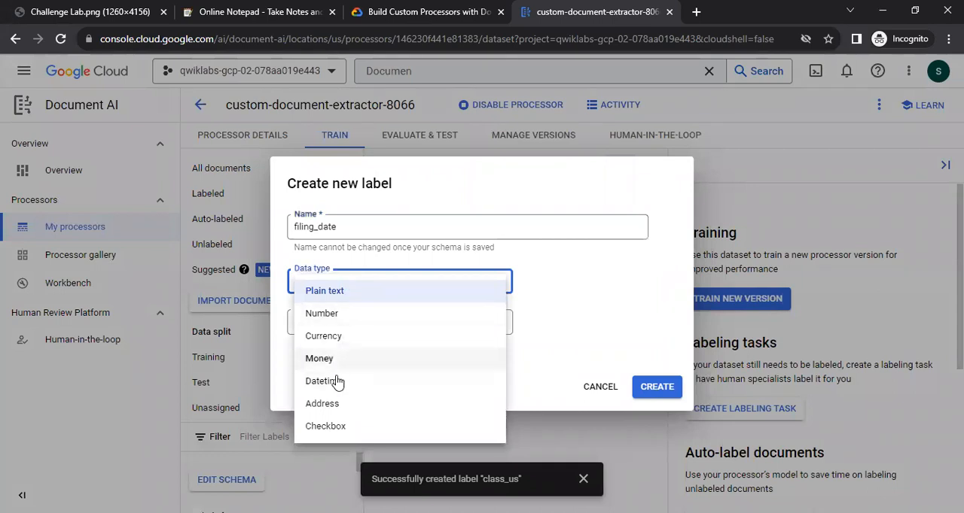
pyautogui.click(339, 381)
pyautogui.click(444, 323)
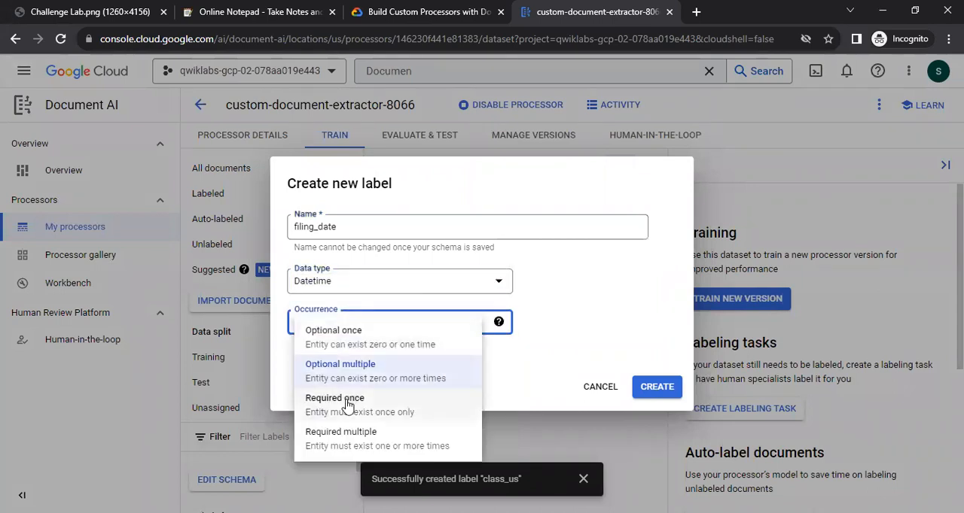
pyautogui.click(348, 408)
pyautogui.click(654, 388)
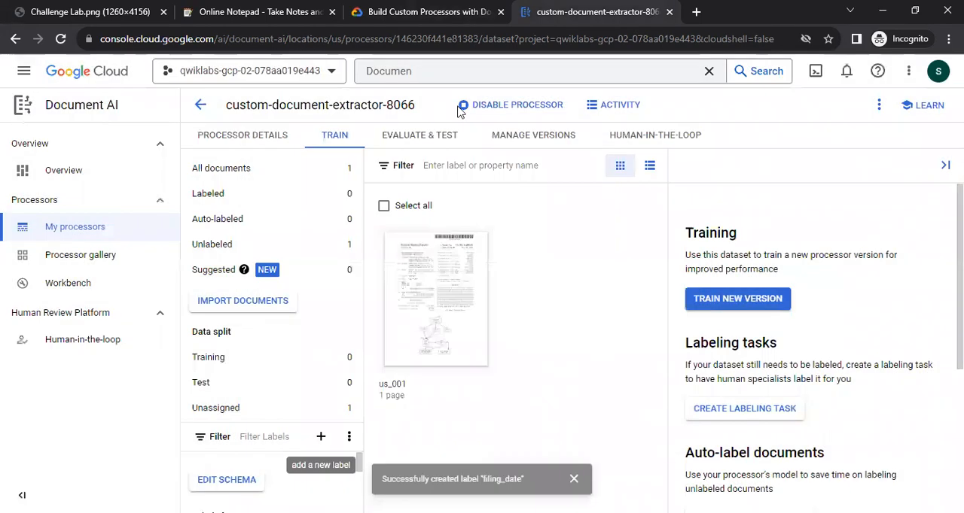
# Create the label inventor_line_1, copied from the lab table, with data type Plain text and occurrence Required once.
pyautogui.click(427, 12)
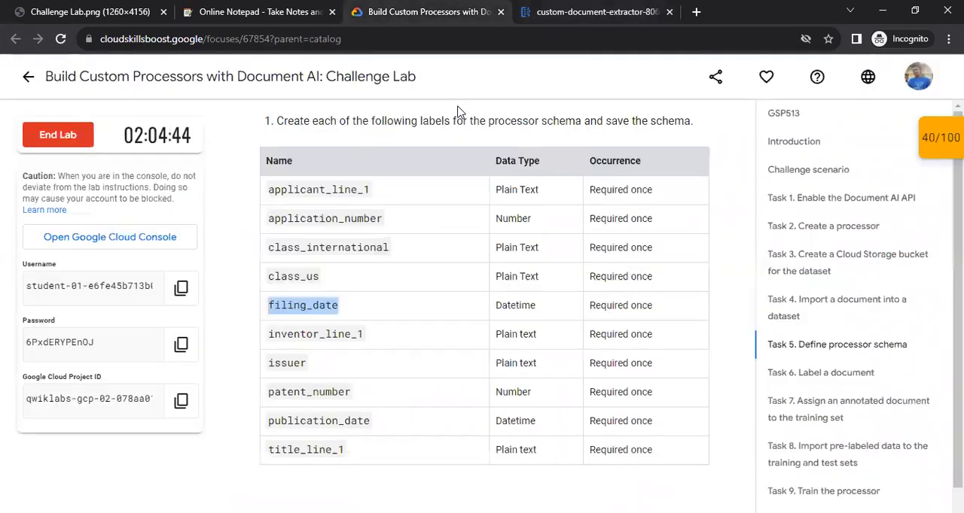
pyautogui.scroll(-1, 326, 343)
pyautogui.moveTo(274, 262); pyautogui.dragTo(362, 263)
pyautogui.hotkey('ctrl', 'c')
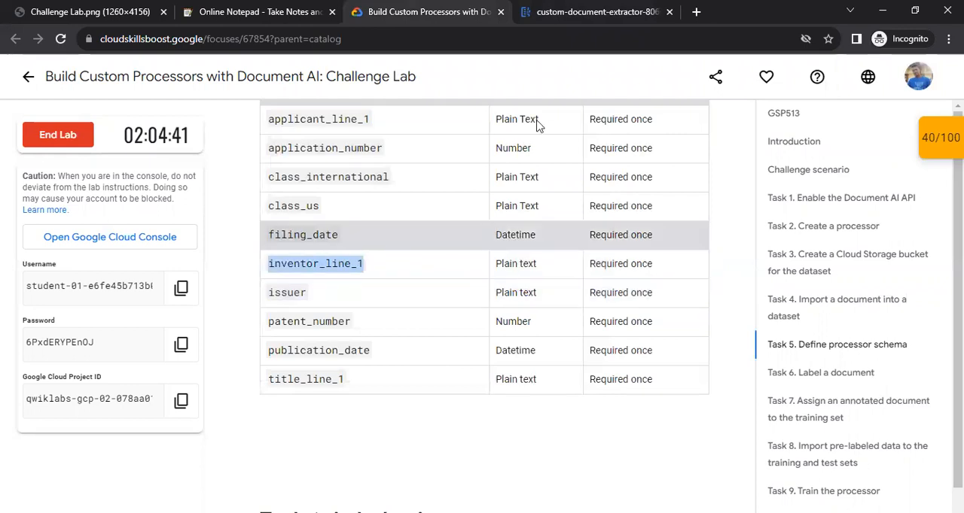
pyautogui.hotkey('ctrl', 'Tab')
pyautogui.click(321, 437)
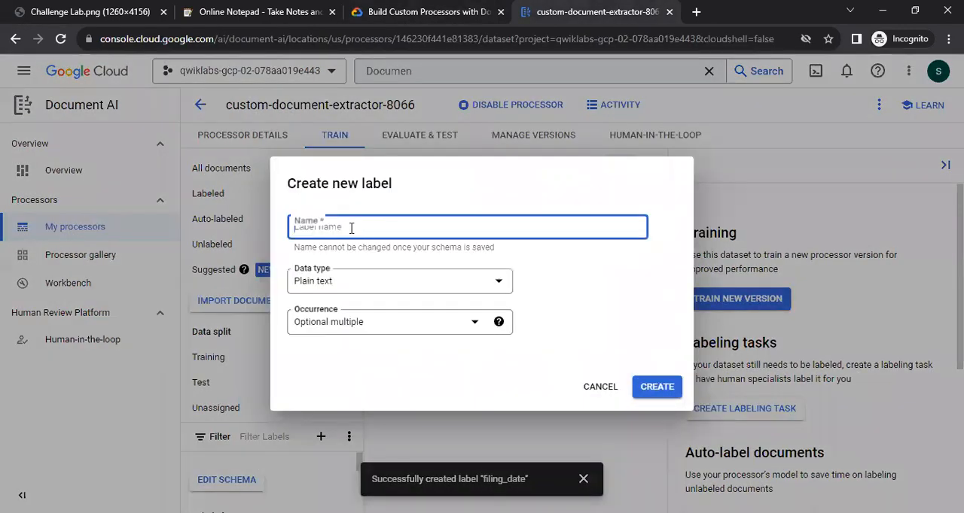
pyautogui.hotkey('ctrl', 'v')
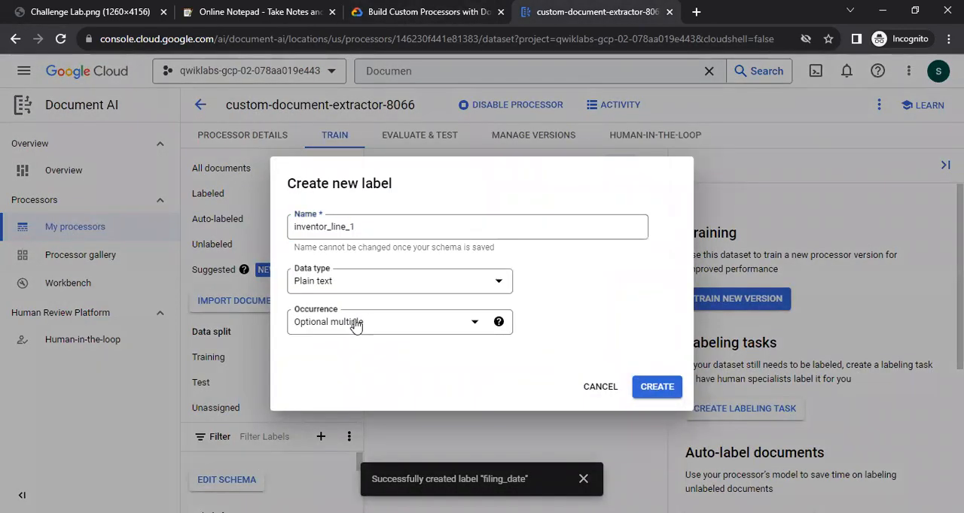
pyautogui.click(354, 323)
pyautogui.click(348, 409)
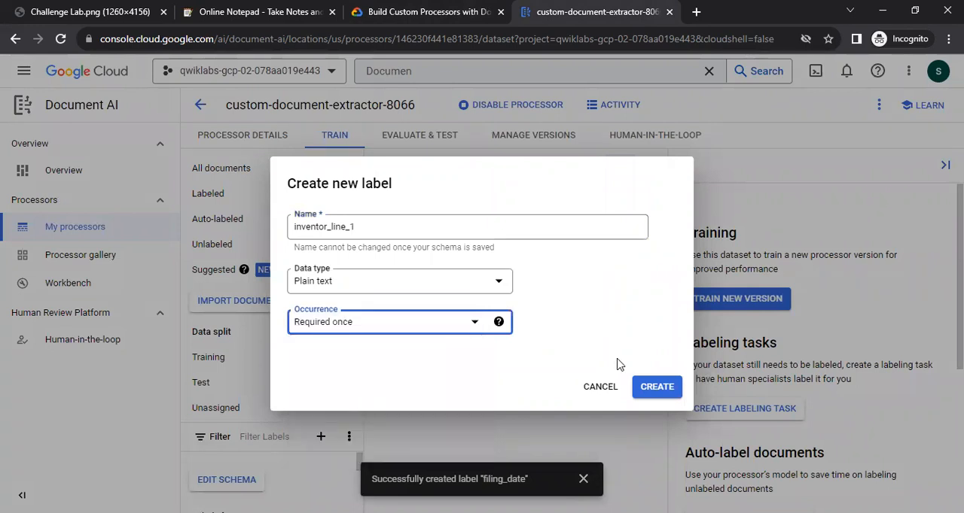
pyautogui.click(667, 391)
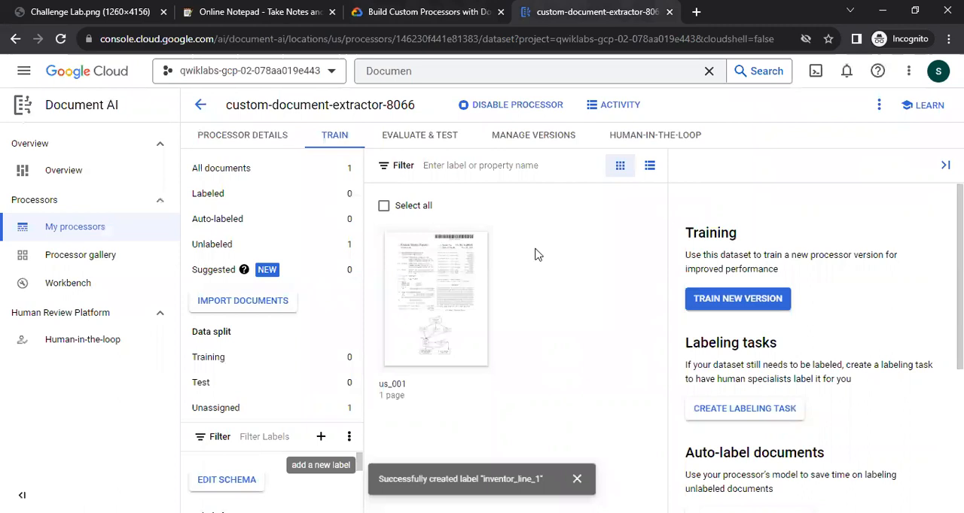
# Create the label issuer, copied from the lab table, with data type Plain text and occurrence Required once.
pyautogui.hotkey('ctrl', 'shift', 'Tab')
pyautogui.moveTo(270, 293); pyautogui.dragTo(310, 298)
pyautogui.hotkey('ctrl', 'c')
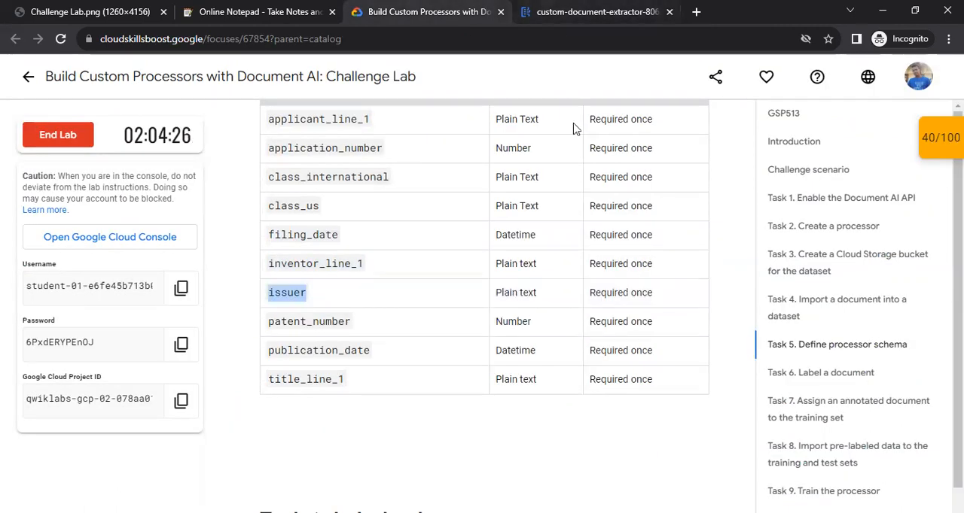
pyautogui.hotkey('ctrl', 'Tab')
pyautogui.click(322, 437)
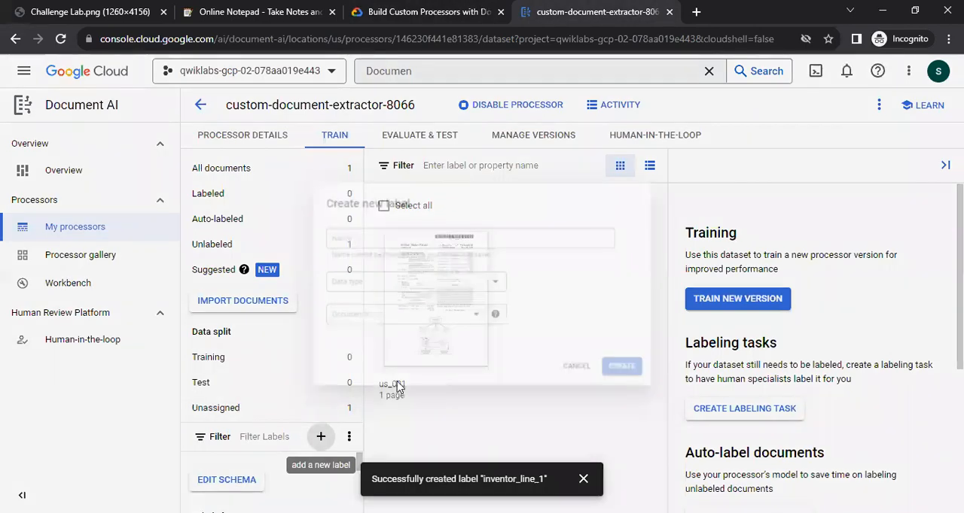
pyautogui.hotkey('ctrl', 'v')
pyautogui.click(352, 323)
pyautogui.click(358, 401)
pyautogui.click(675, 395)
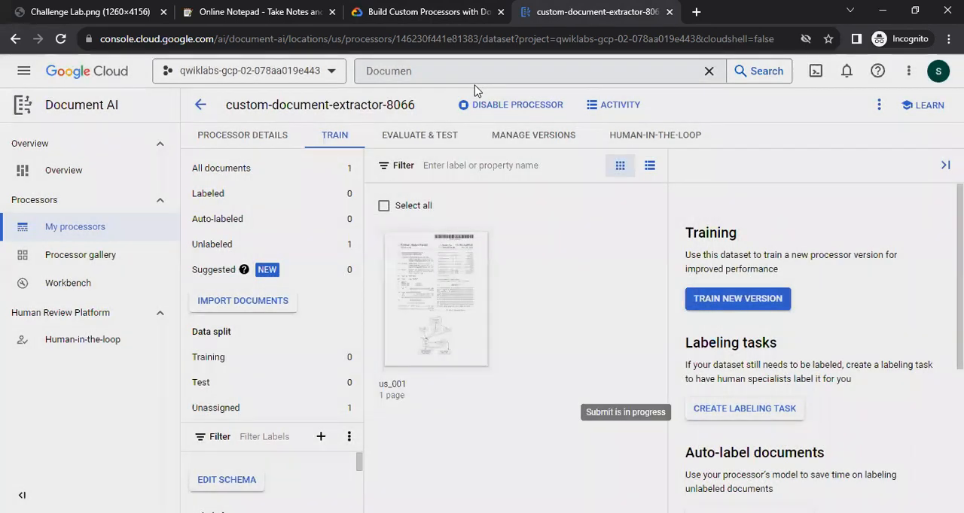
# Create the label patent_number, copied from the lab table, with data type Number and occurrence Required once.
pyautogui.click(425, 11)
pyautogui.doubleClick(332, 321)
pyautogui.hotkey('ctrl', 'c')
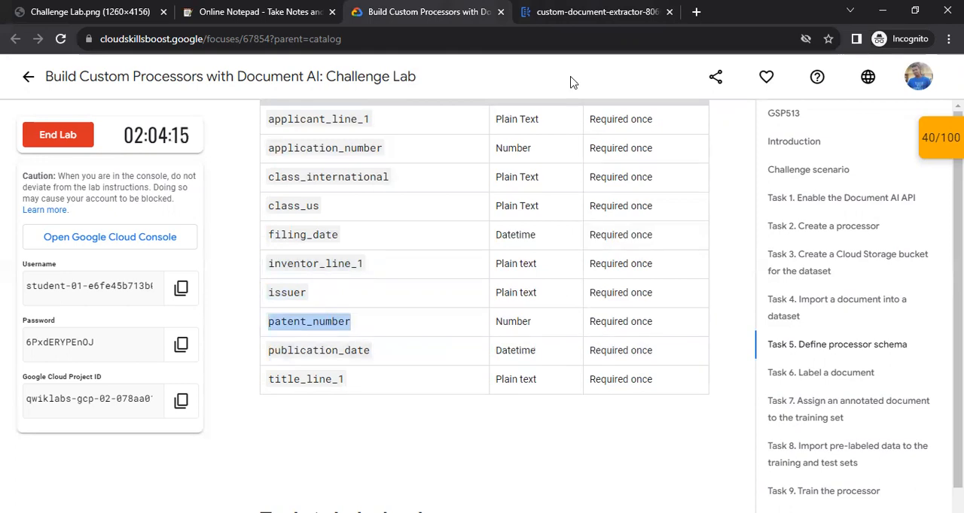
pyautogui.click(591, 11)
pyautogui.click(320, 436)
pyautogui.hotkey('ctrl', 'v')
pyautogui.click(343, 281)
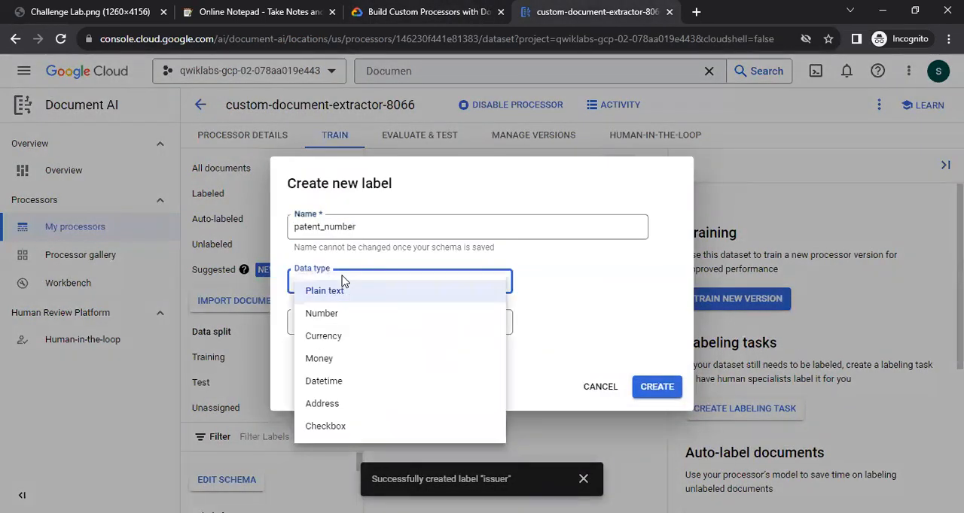
pyautogui.click(336, 320)
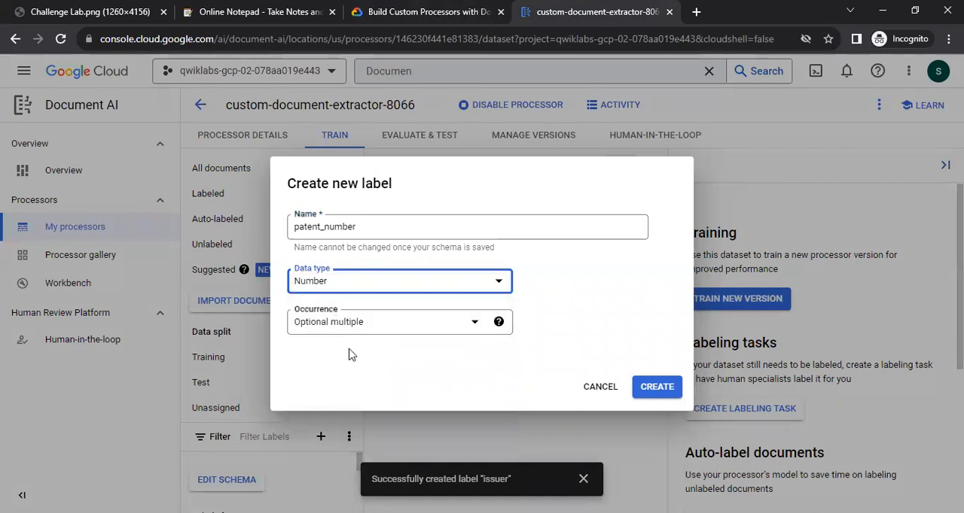
pyautogui.hotkey('ctrl', 'shift', 'Tab')
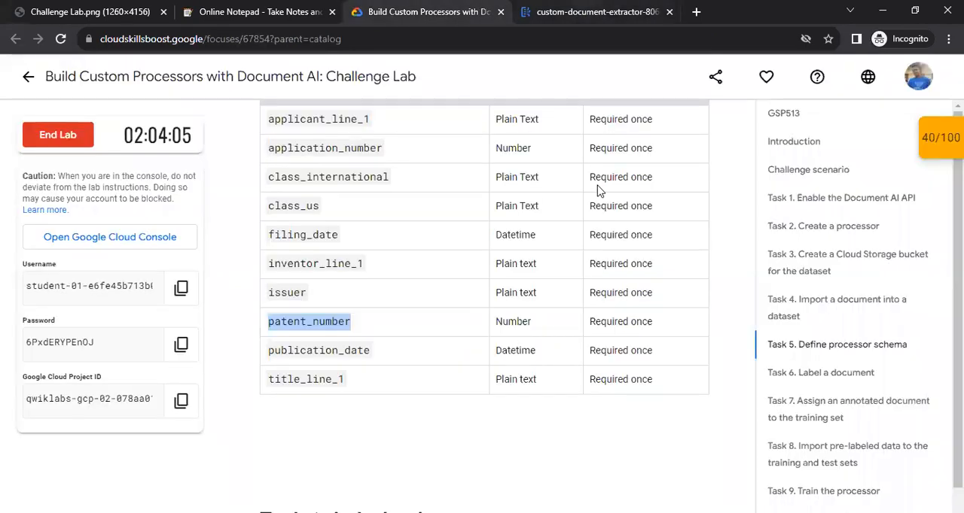
pyautogui.hotkey('ctrl', 'Tab')
pyautogui.click(339, 325)
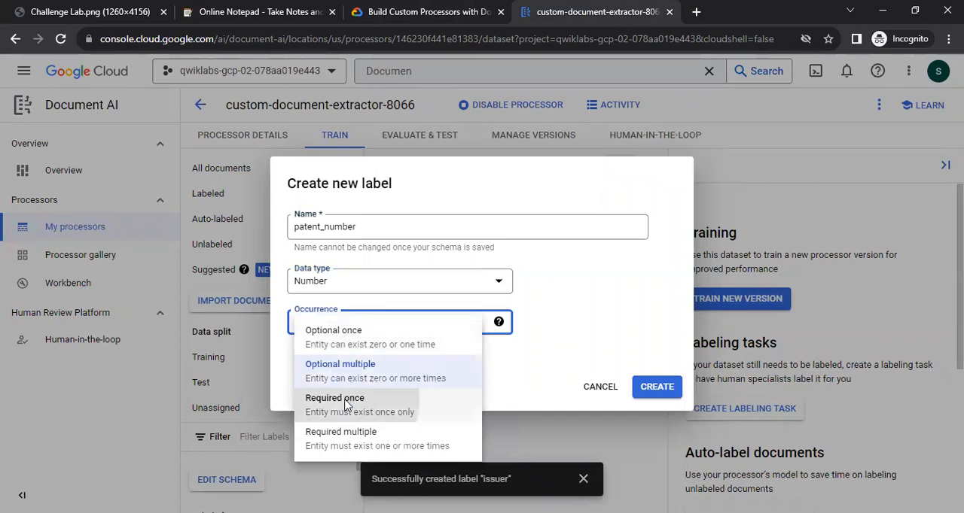
pyautogui.click(345, 404)
pyautogui.click(655, 387)
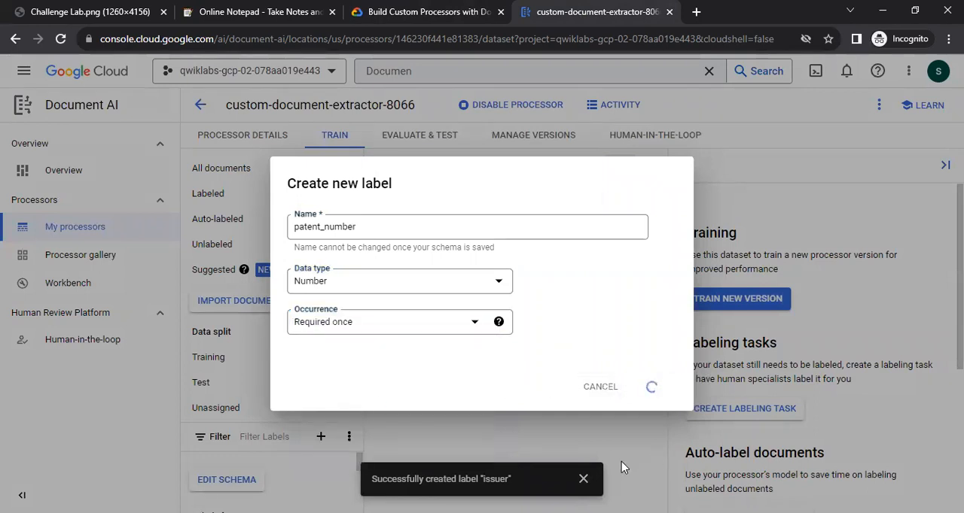
# Create the label publication_date, copied from the lab table, with data type Datetime and occurrence Required once.
pyautogui.hotkey('ctrl', 'shift', 'Tab')
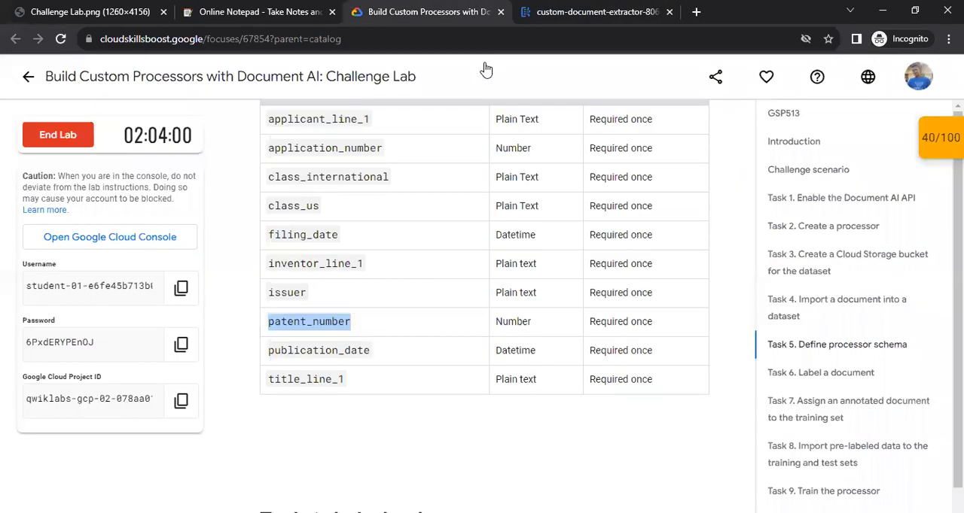
pyautogui.moveTo(268, 350); pyautogui.dragTo(363, 350)
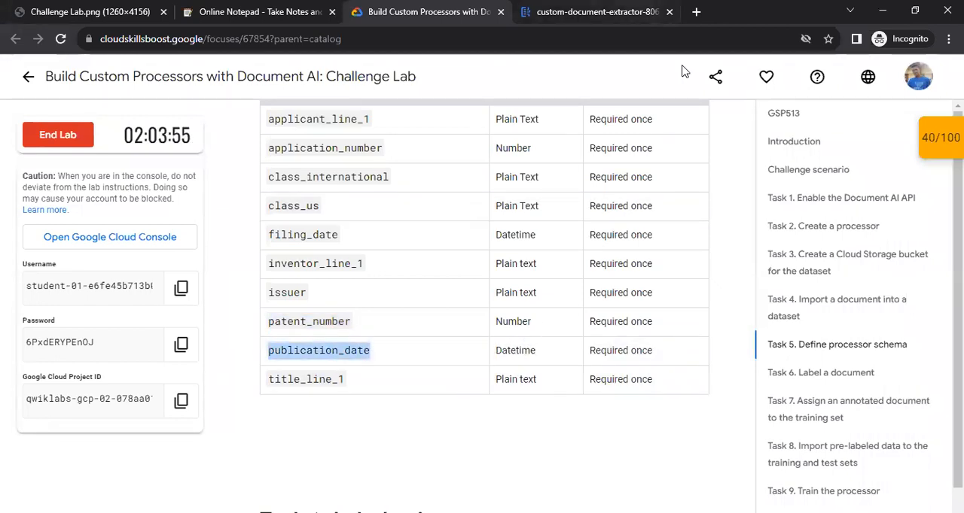
pyautogui.hotkey('ctrl', 'Tab')
pyautogui.click(320, 437)
pyautogui.write('publication_date')
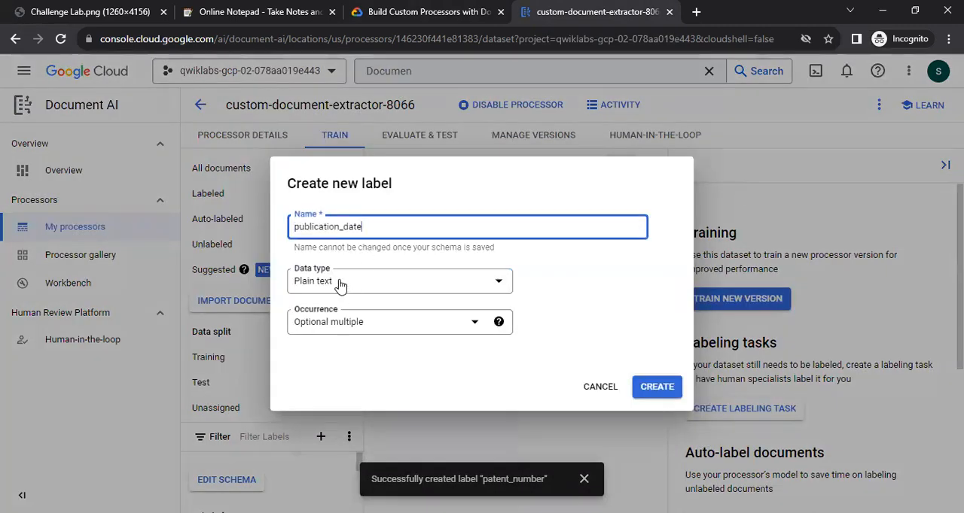
pyautogui.click(345, 283)
pyautogui.click(336, 386)
pyautogui.click(331, 329)
pyautogui.click(318, 399)
pyautogui.click(656, 387)
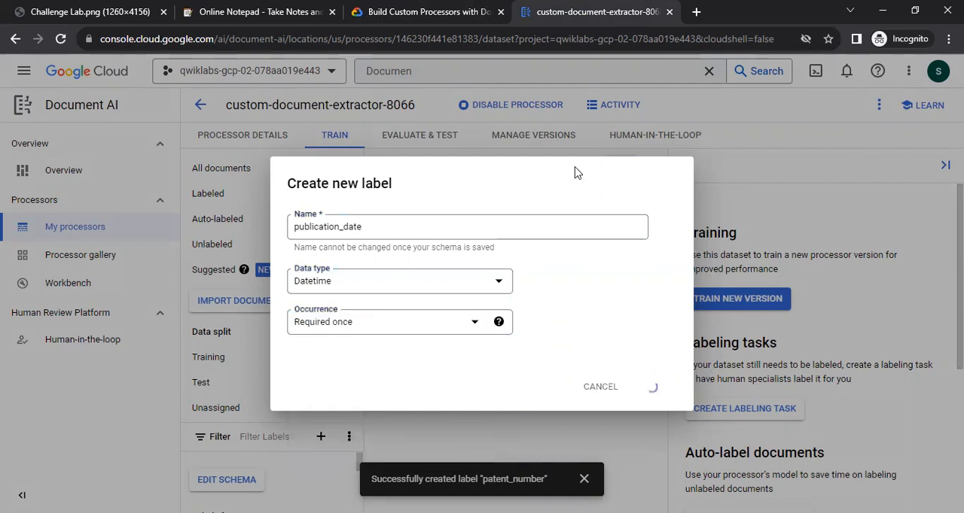
# Create the last label, title_line_1, copied from the lab table, with data type Plain text and occurrence Required once.
pyautogui.hotkey('ctrl', 'shift', 'Tab')
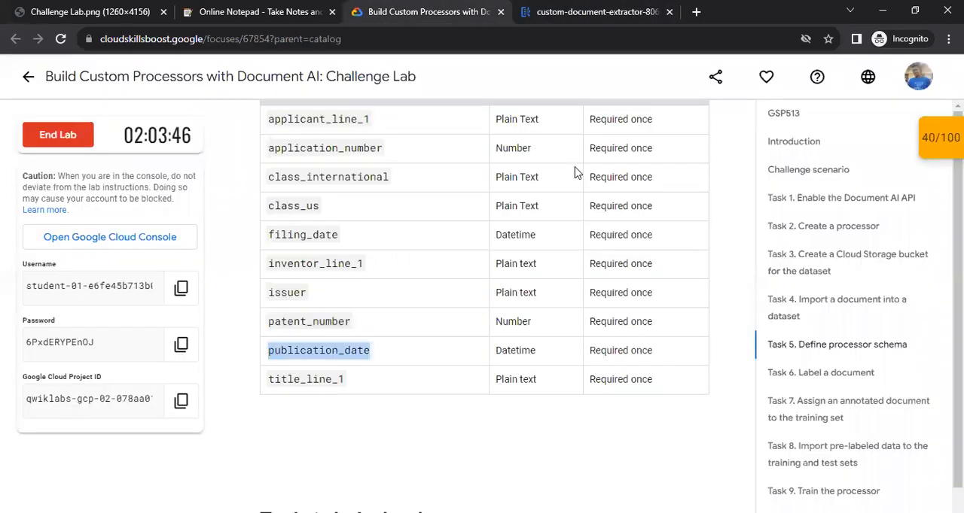
pyautogui.doubleClick(277, 384)
pyautogui.hotkey('ctrl', 'c')
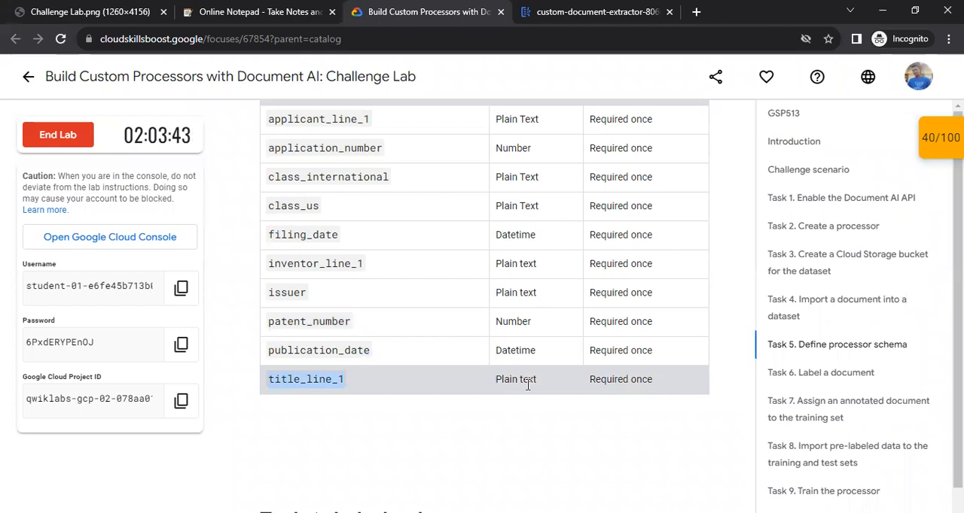
pyautogui.hotkey('ctrl', 'Tab')
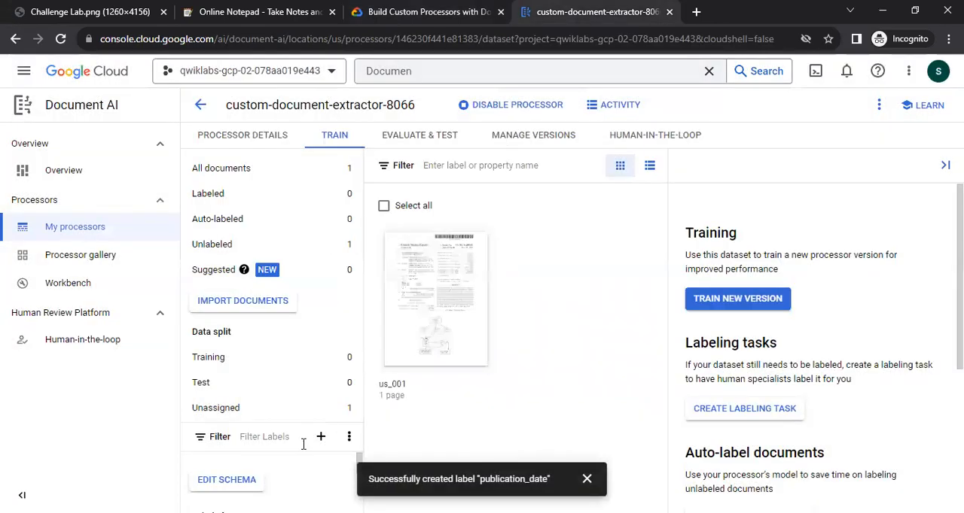
pyautogui.click(320, 438)
pyautogui.hotkey('ctrl', 'v')
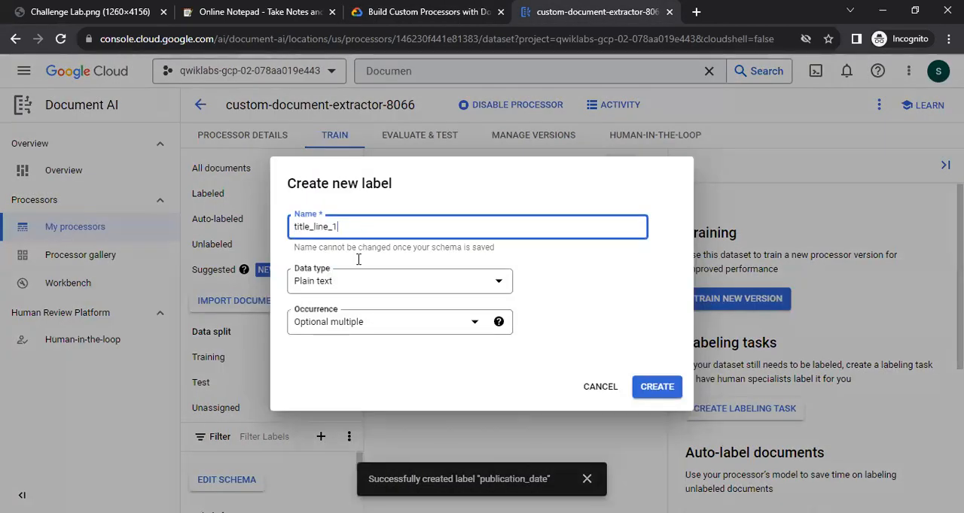
pyautogui.click(347, 286)
pyautogui.click(346, 293)
pyautogui.click(344, 321)
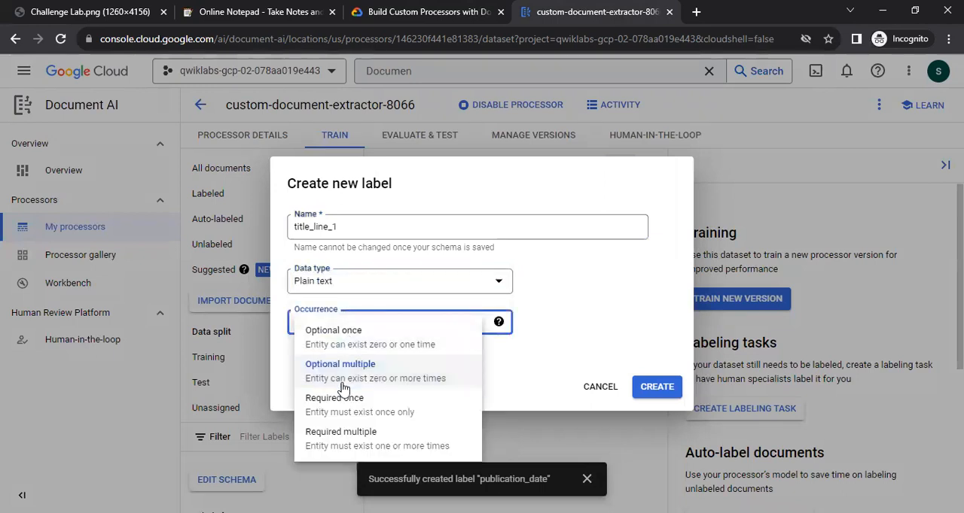
pyautogui.click(343, 401)
pyautogui.click(645, 391)
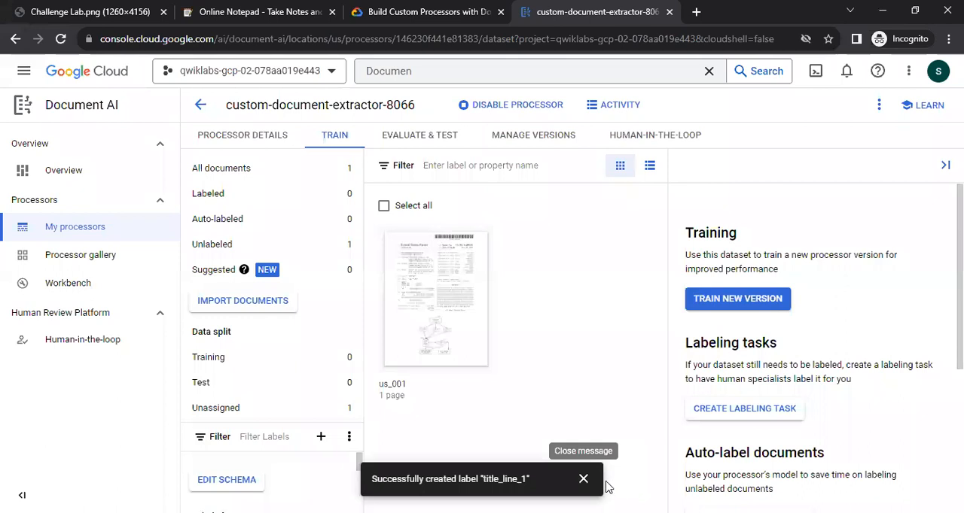
pyautogui.click(575, 480)
# Review the processor's label list to check that the labels from the lab table have been created.
pyautogui.scroll(-2, 279, 467)
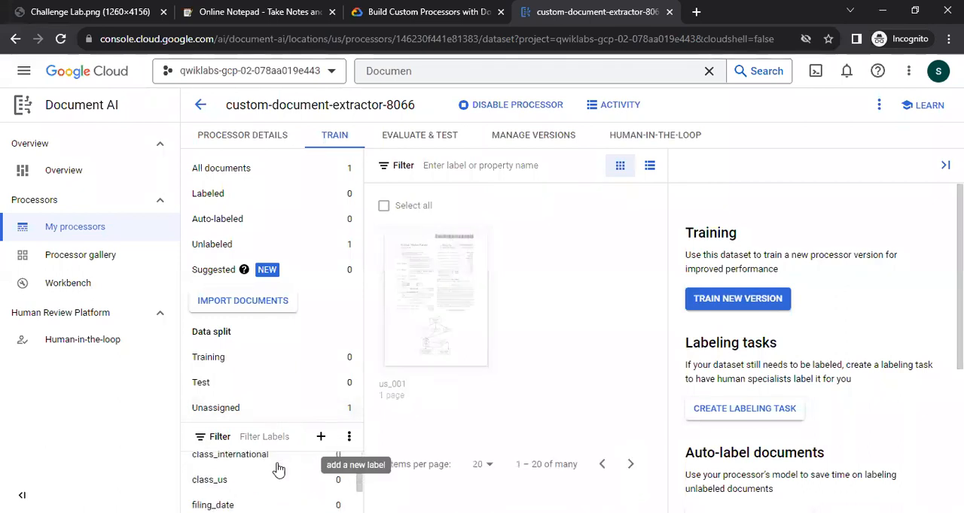
pyautogui.scroll(1, 255, 490)
pyautogui.scroll(-1, 231, 475)
pyautogui.scroll(-3, 230, 475)
pyautogui.scroll(2, 248, 481)
# Return to the lab instructions and read the Task 6 section on labeling the us_001 document.
pyautogui.hotkey('ctrl', 'shift', 'Tab')
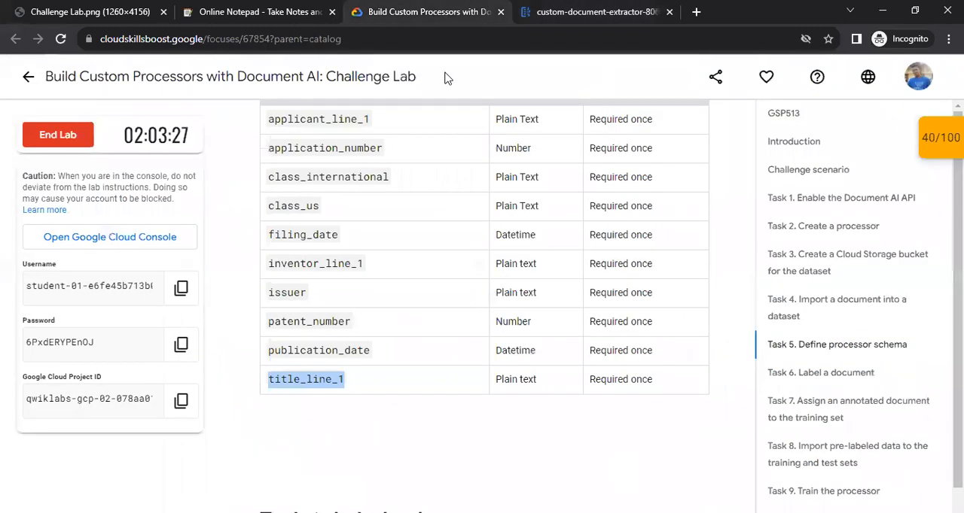
pyautogui.scroll(-5, 503, 380)
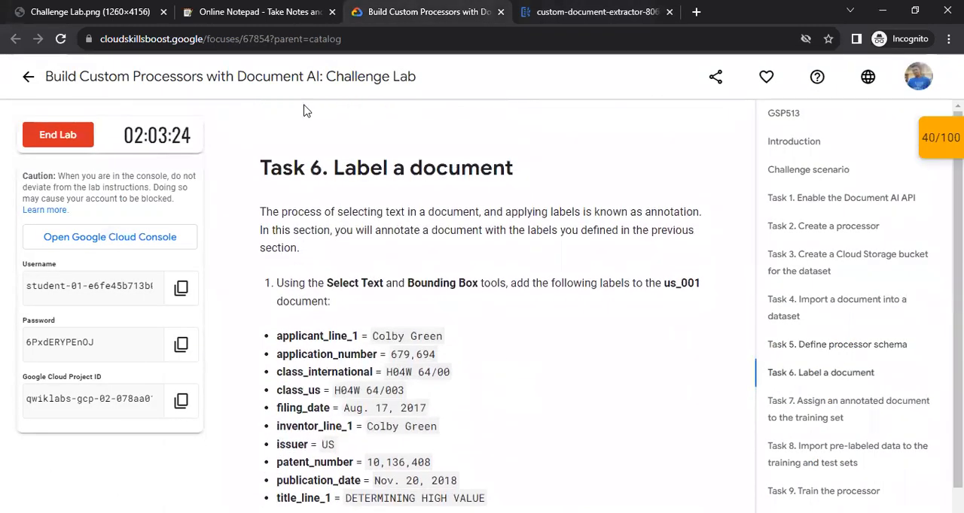
pyautogui.moveTo(323, 168); pyautogui.dragTo(515, 174)
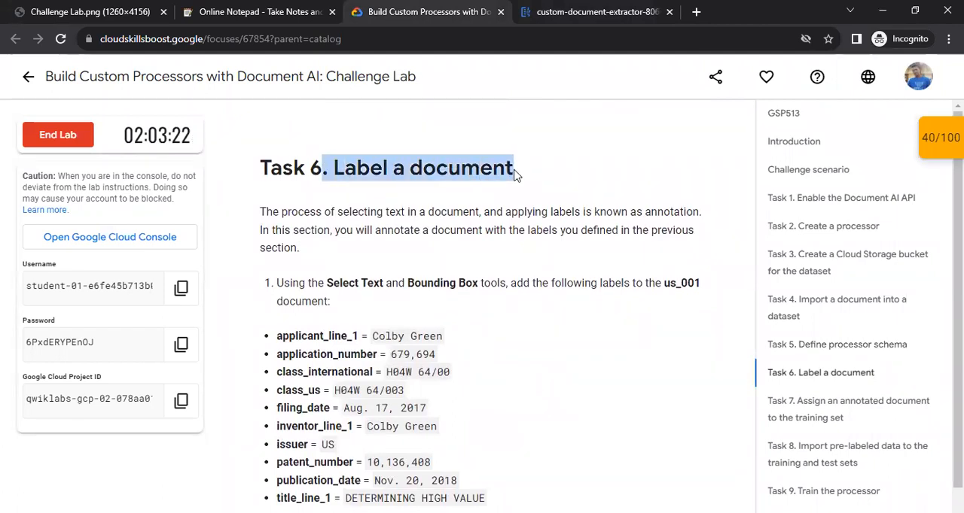
pyautogui.click(501, 210)
pyautogui.moveTo(262, 214); pyautogui.dragTo(457, 209)
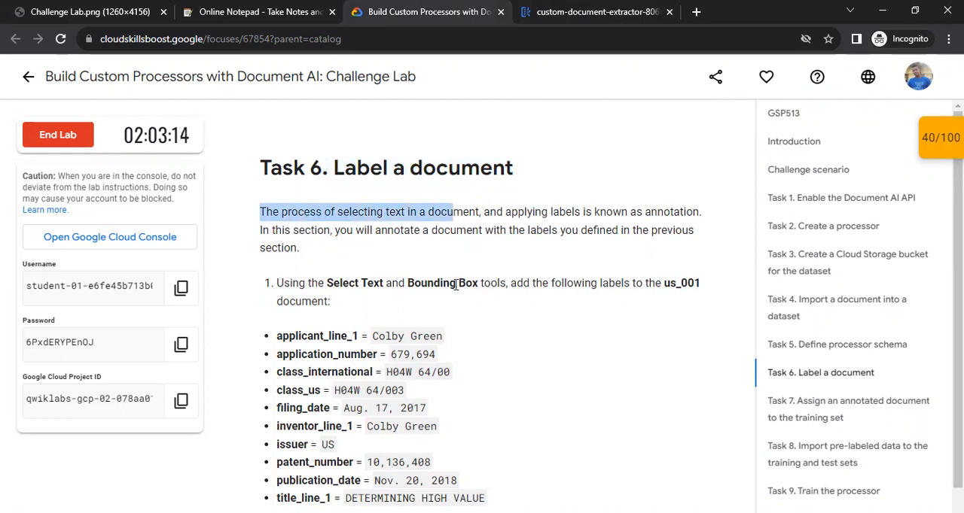
# Check the label values required in Task 6 of the lab and open the us_001 document for labeling in Document AI.
pyautogui.scroll(-2, 400, 299)
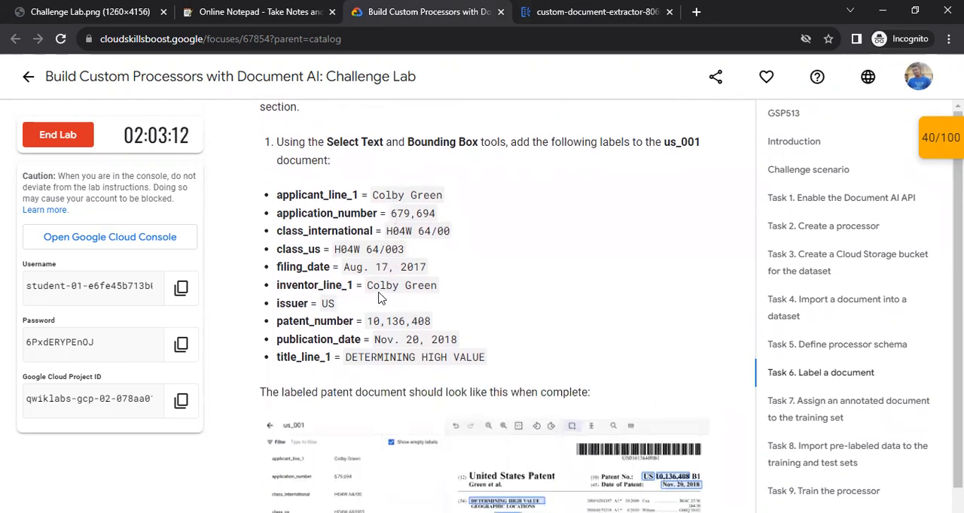
pyautogui.moveTo(326, 142); pyautogui.dragTo(473, 149)
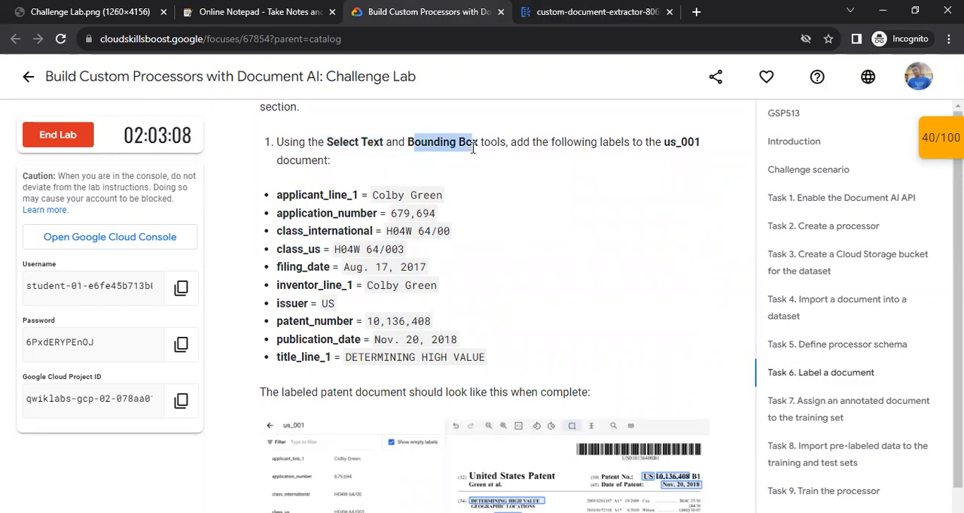
pyautogui.scroll(2, 486, 224)
pyautogui.scroll(-1, 467, 257)
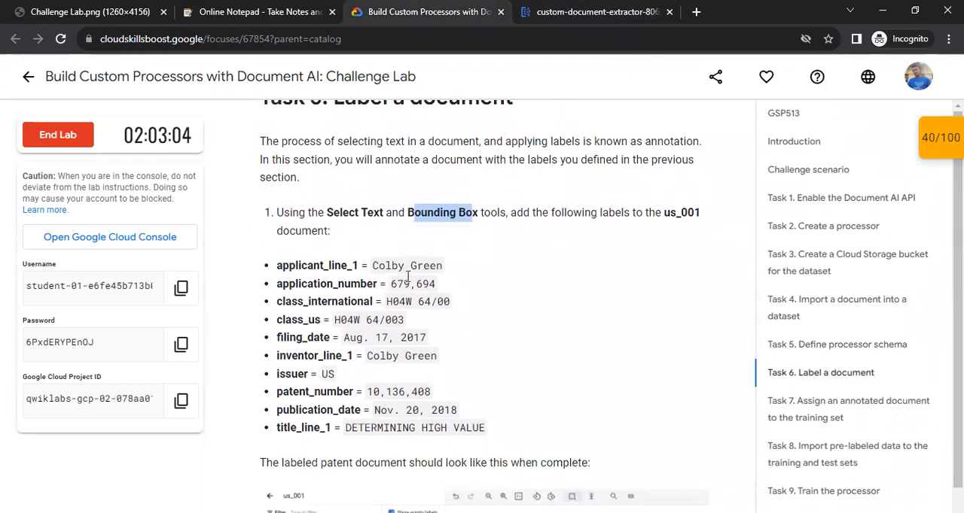
pyautogui.scroll(-1, 452, 275)
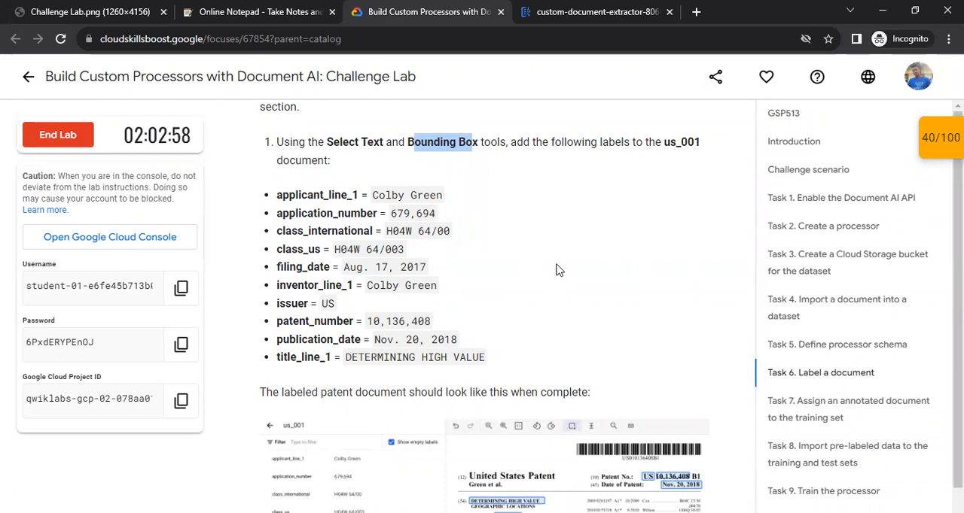
pyautogui.click(595, 11)
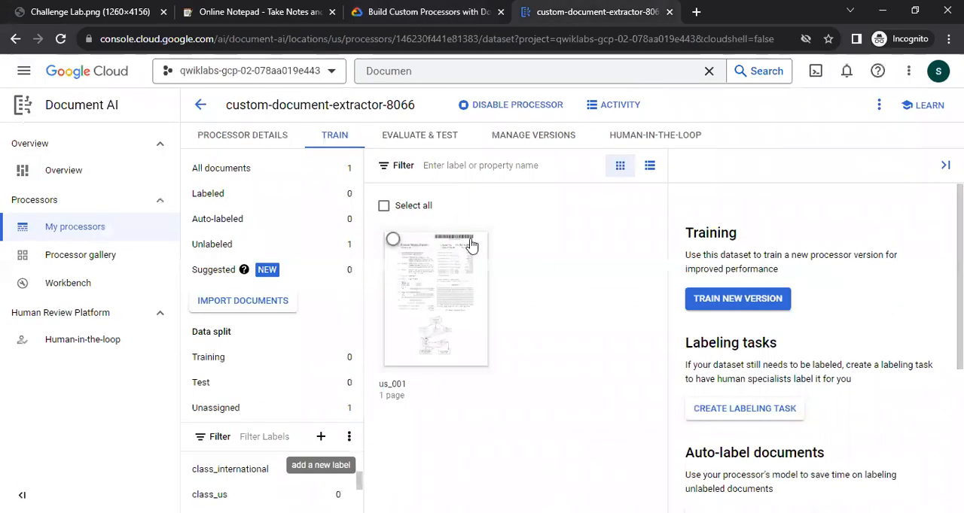
pyautogui.click(436, 261)
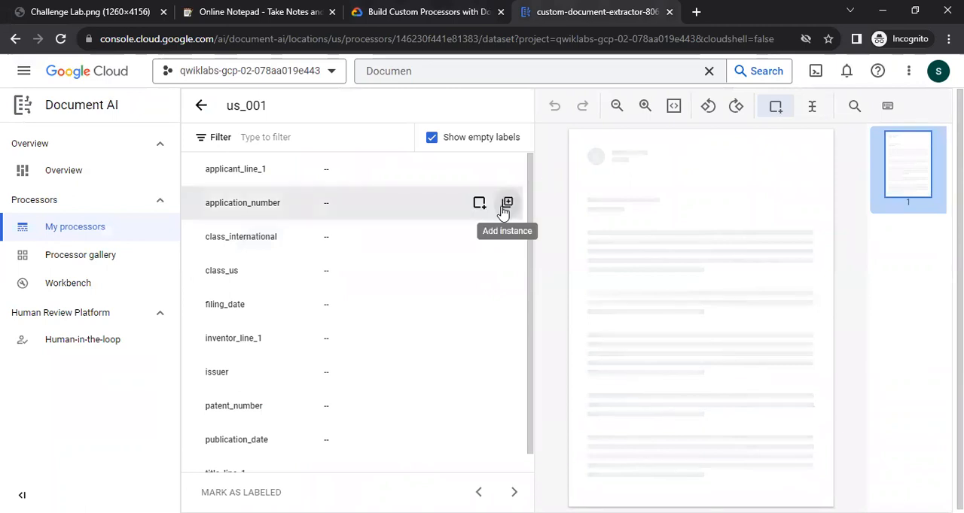
# Hide the empty labels and collapse the side navigation to give the enlarged us_001 page more room.
pyautogui.click(431, 137)
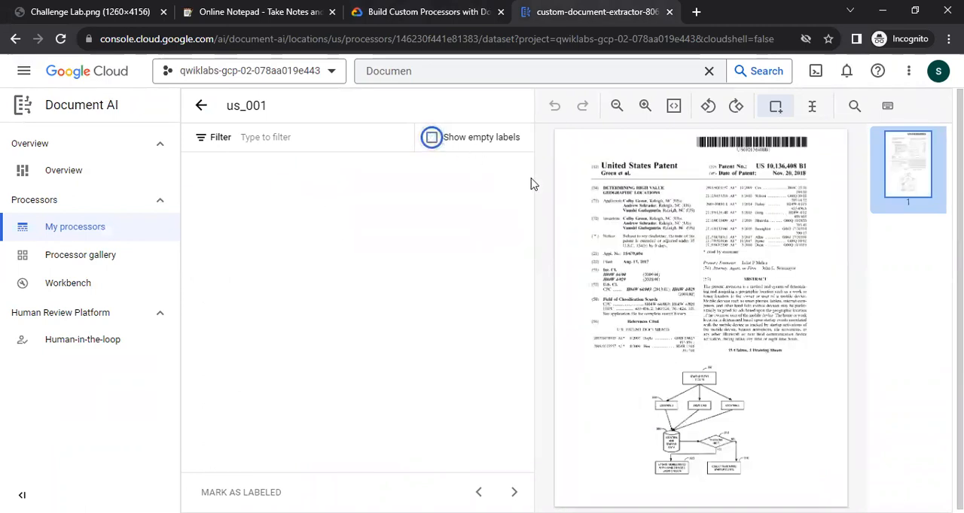
pyautogui.click(646, 105)
pyautogui.scroll(1, 691, 315)
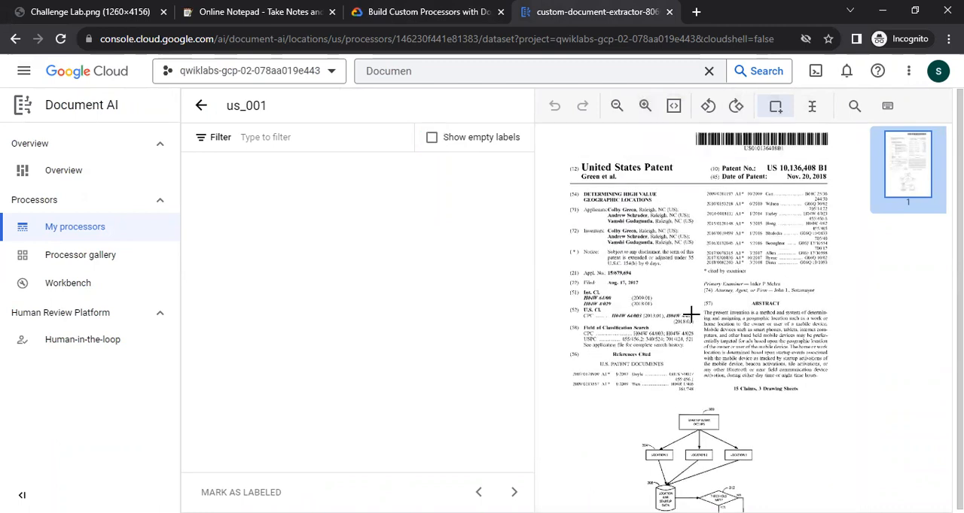
pyautogui.click(646, 106)
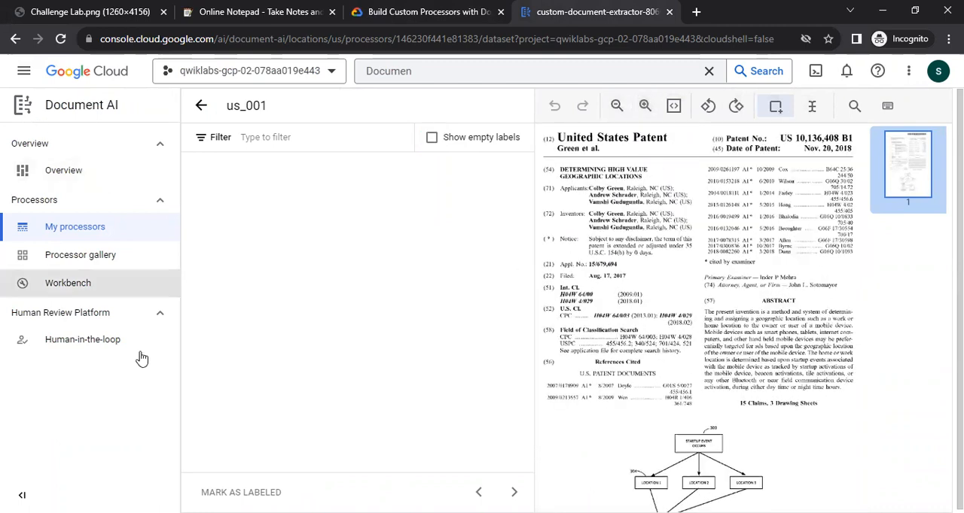
pyautogui.click(22, 496)
pyautogui.scroll(1, 615, 204)
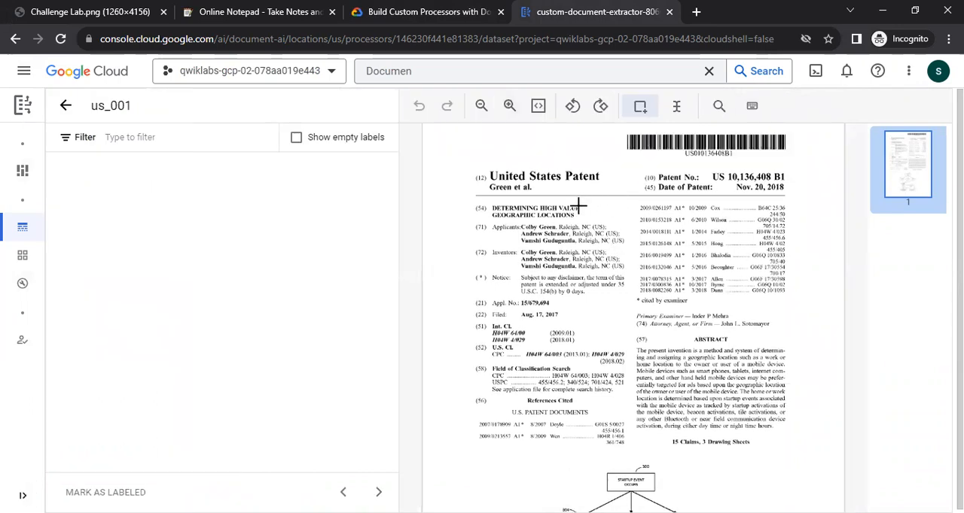
pyautogui.click(509, 105)
pyautogui.scroll(1, 615, 259)
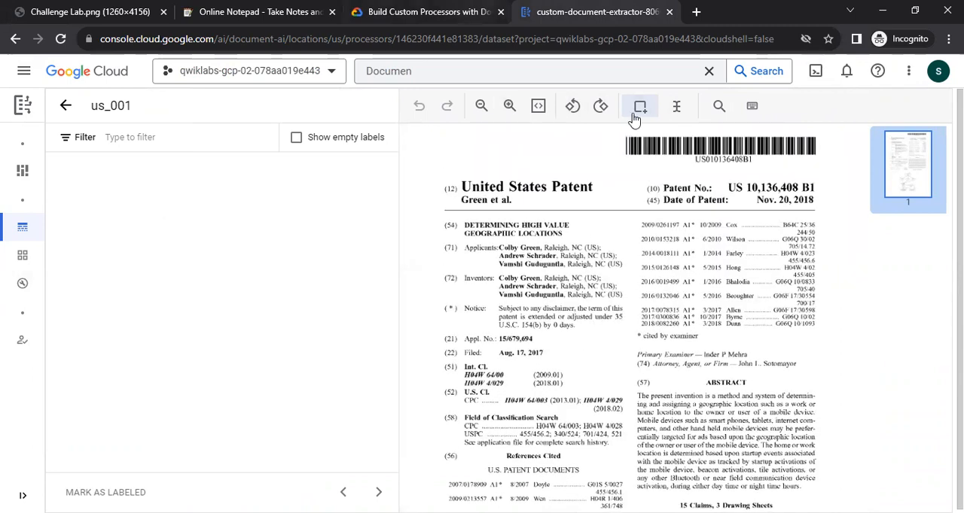
# Check the first label in the lab list and mark the first applicant's name with a bounding box labeled applicant_line_1.
pyautogui.hotkey('ctrl', 'shift', 'Tab')
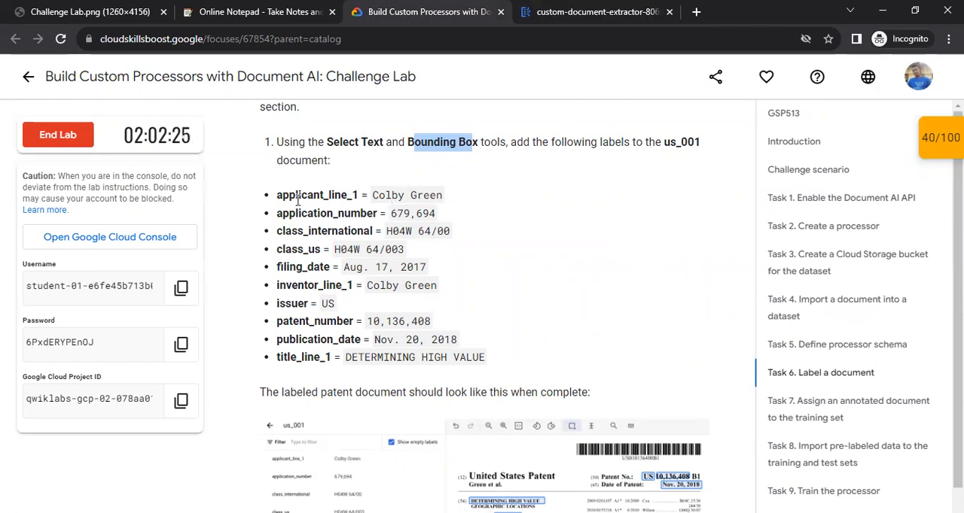
pyautogui.moveTo(277, 196); pyautogui.dragTo(348, 196)
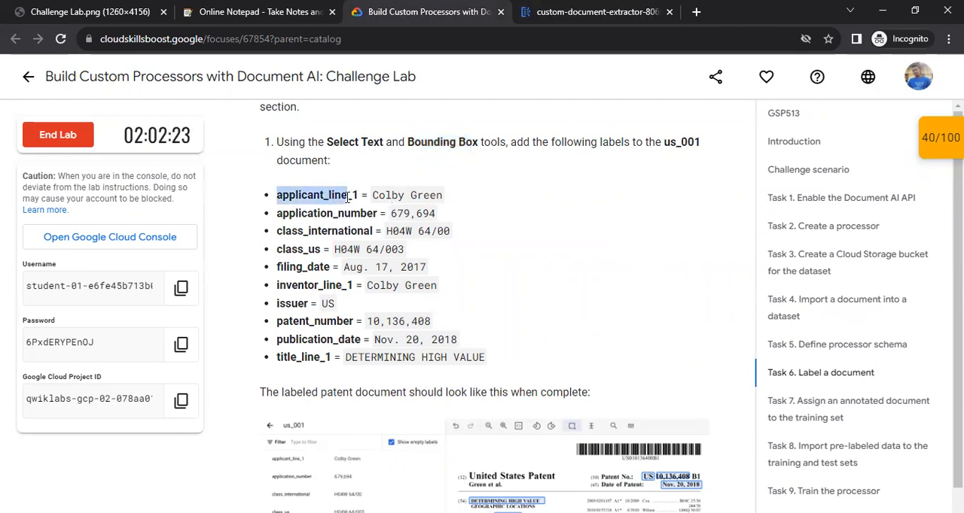
pyautogui.hotkey('ctrl', 'Tab')
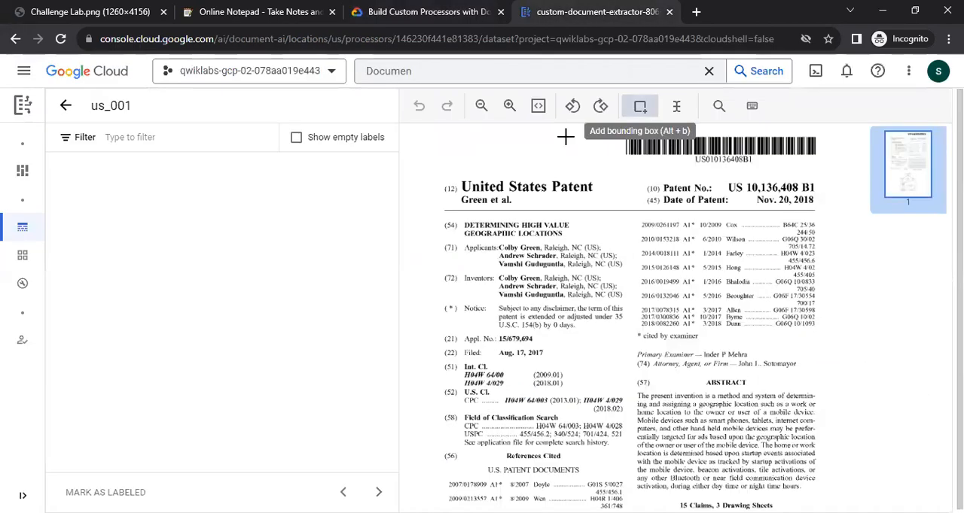
pyautogui.moveTo(497, 241); pyautogui.dragTo(541, 254)
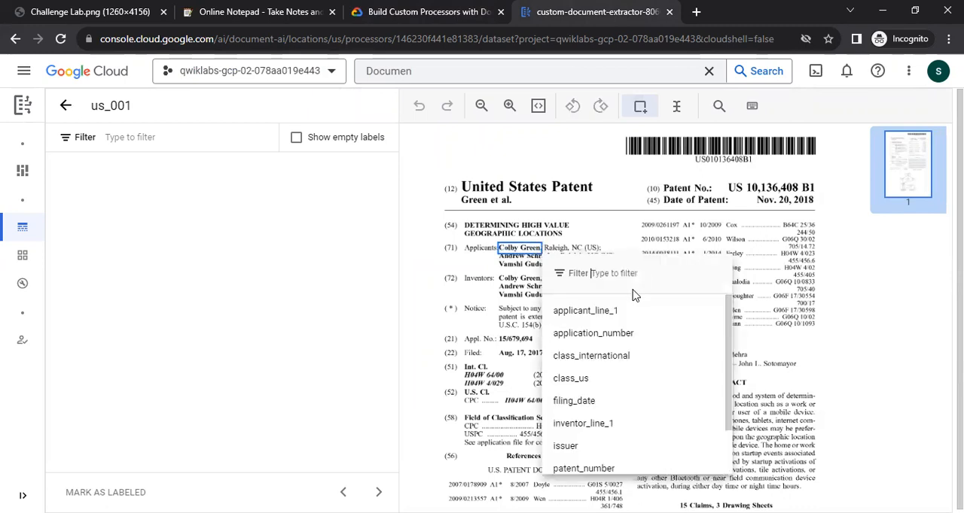
pyautogui.click(610, 311)
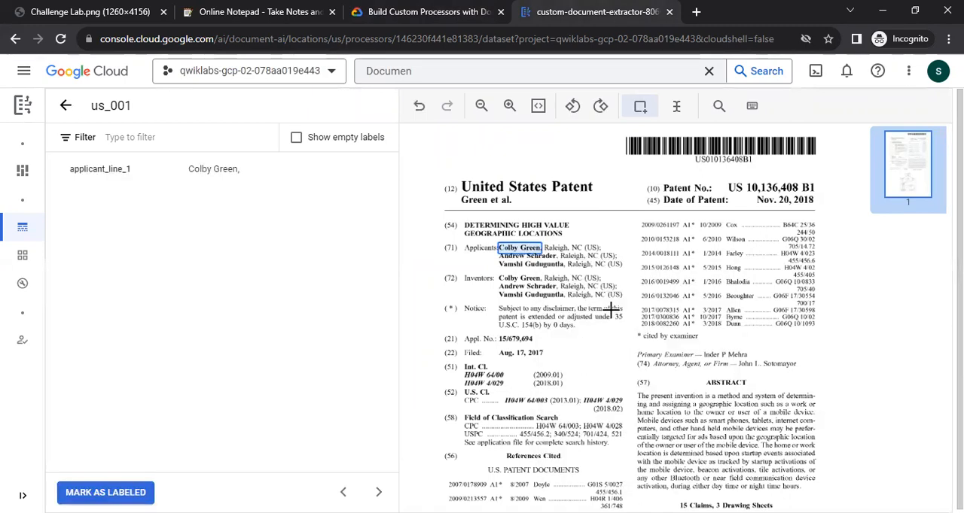
# Adjust the applicant_line_1 bounding box so its value contains only the first applicant's name without punctuation, and confirm it.
pyautogui.click(541, 251)
pyautogui.moveTo(541, 251); pyautogui.dragTo(539, 249)
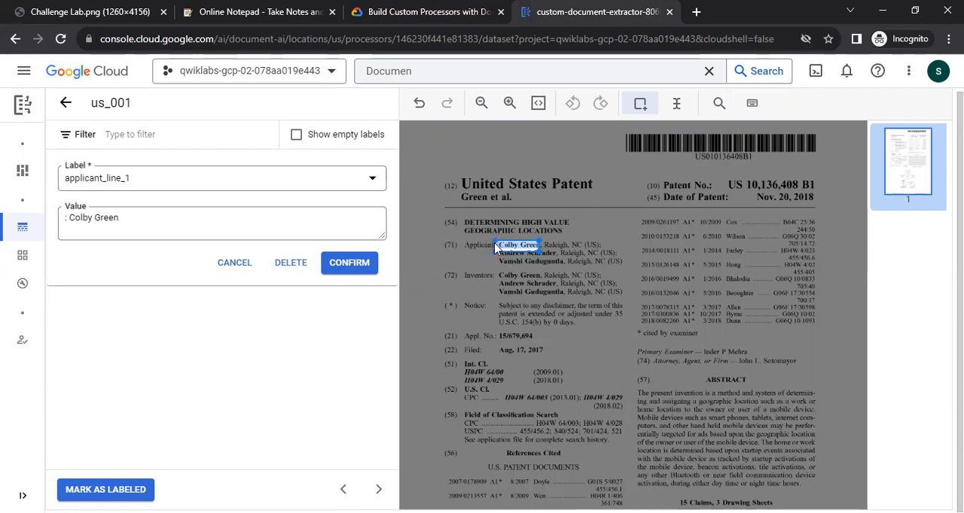
pyautogui.moveTo(493, 257); pyautogui.dragTo(500, 256)
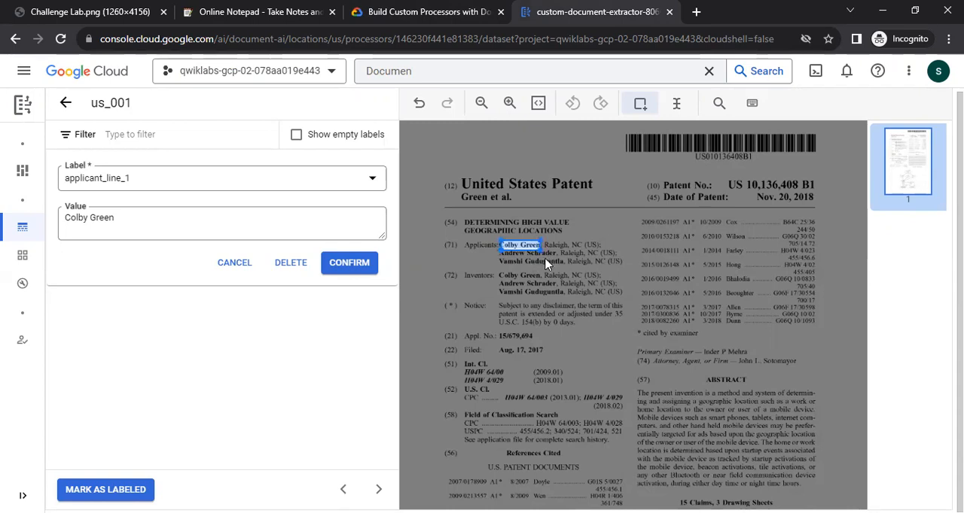
pyautogui.click(350, 263)
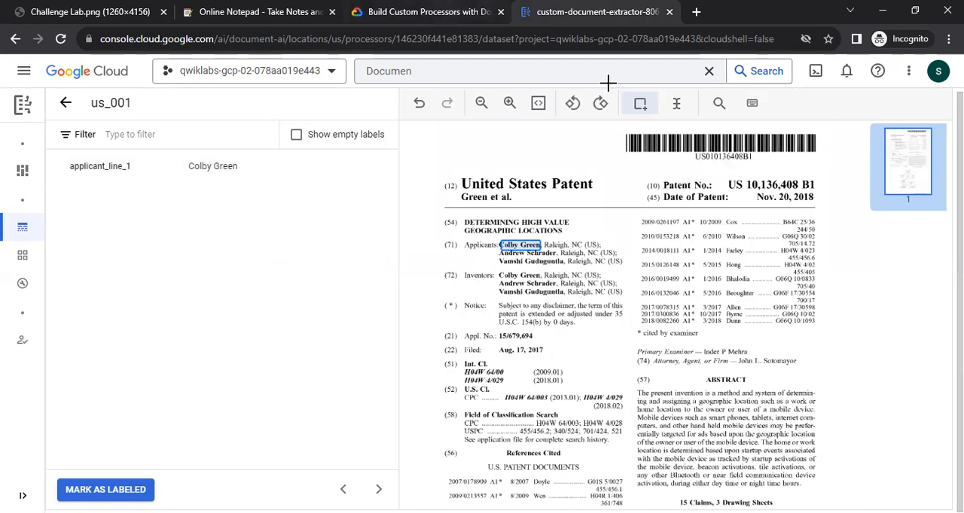
# Check the lab list and label 679,694 in the Appl. No. line as application_number, leaving out the 15/ prefix.
pyautogui.hotkey('ctrl', 'shift', 'Tab')
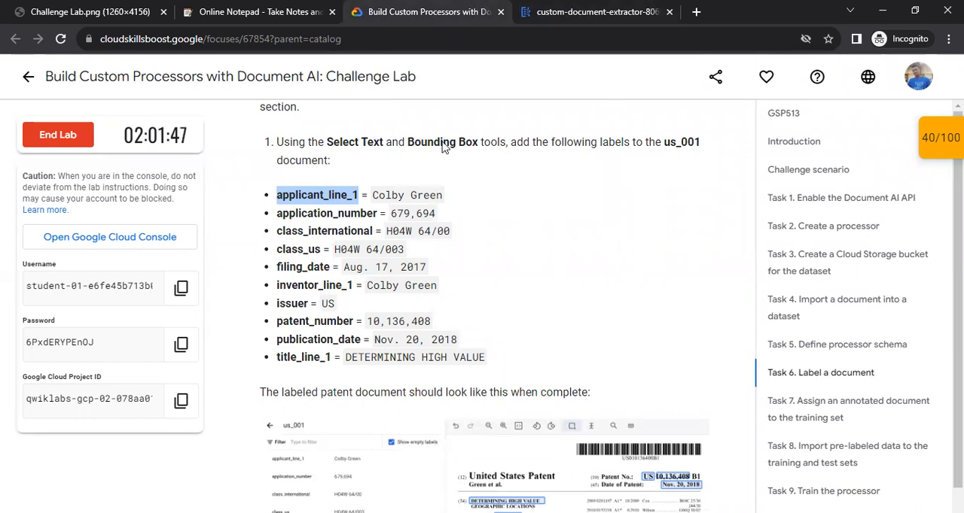
pyautogui.hotkey('ctrl', 'Tab')
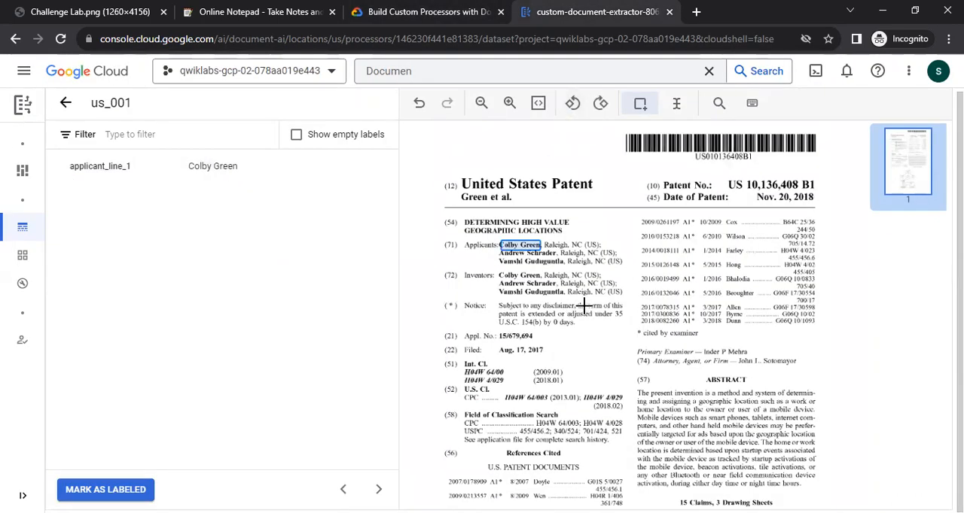
pyautogui.scroll(-1, 583, 304)
pyautogui.scroll(1, 578, 306)
pyautogui.scroll(-1, 568, 304)
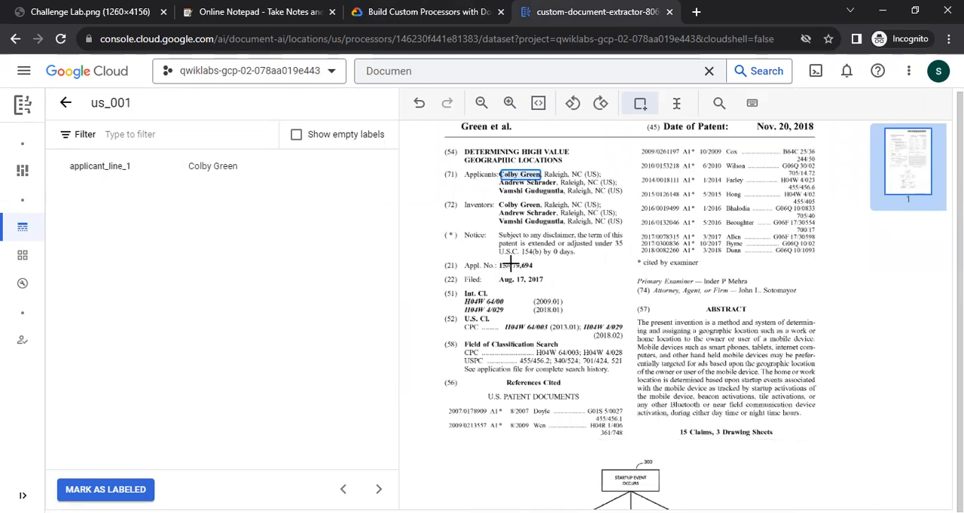
pyautogui.moveTo(508, 262); pyautogui.dragTo(533, 267)
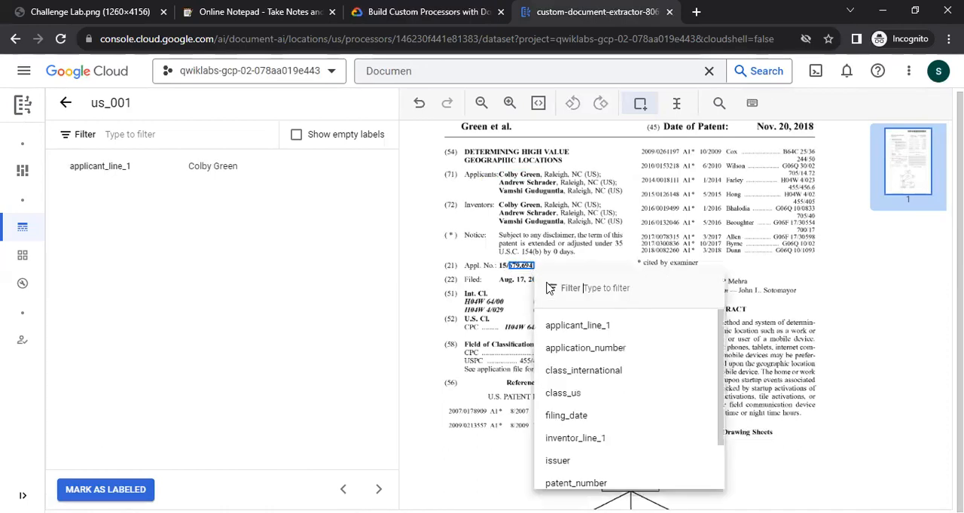
pyautogui.click(610, 346)
pyautogui.click(185, 200)
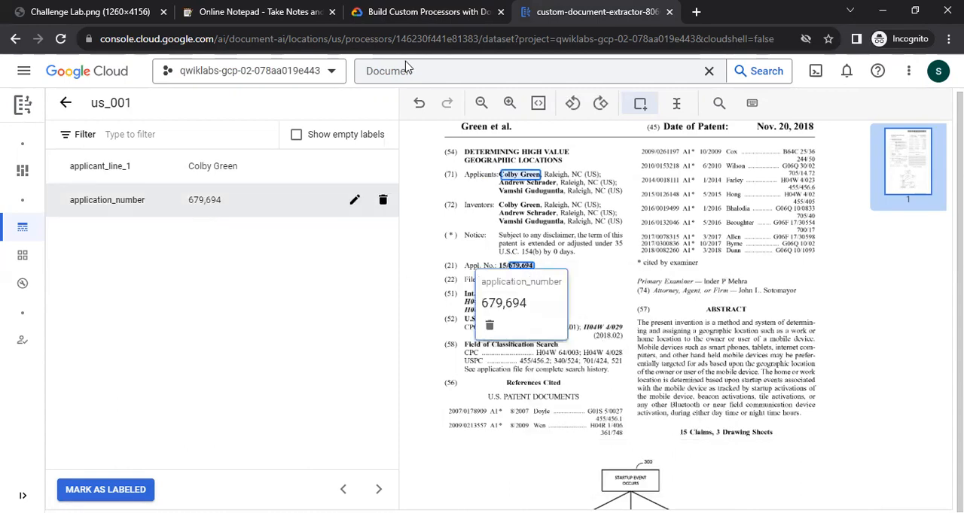
# Check the lab list and label H04W 64/00 under Int. Cl. as class_international with a bounding box.
pyautogui.hotkey('ctrl', 'shift', 'Tab')
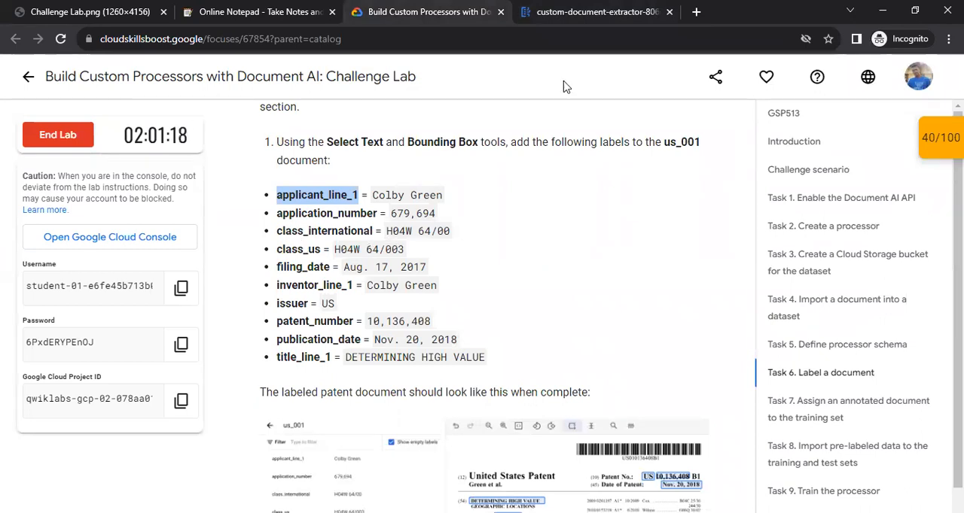
pyautogui.hotkey('ctrl', 'Tab')
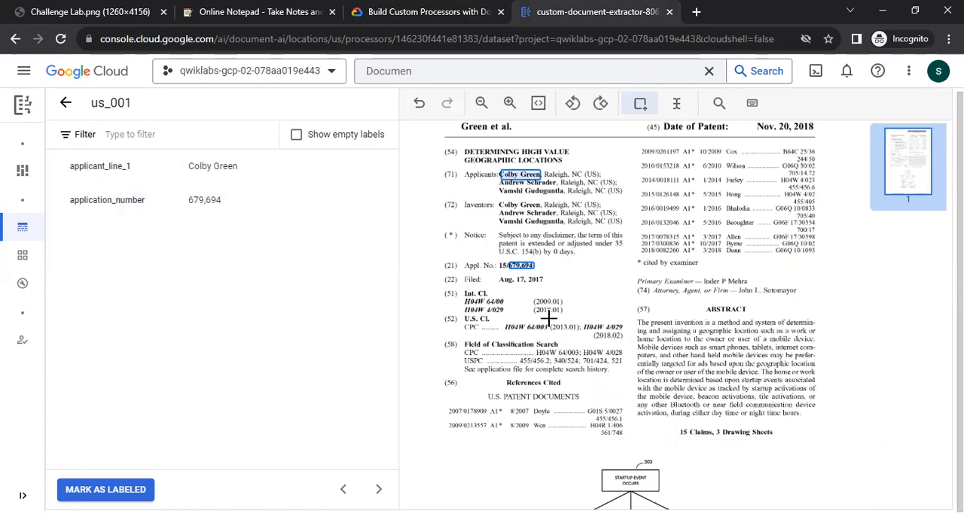
pyautogui.scroll(1, 548, 320)
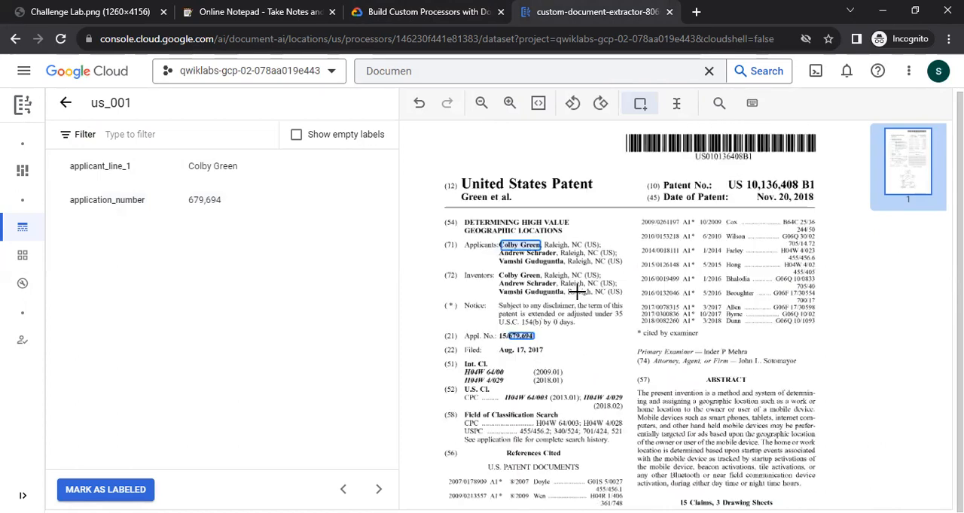
pyautogui.scroll(-1, 460, 384)
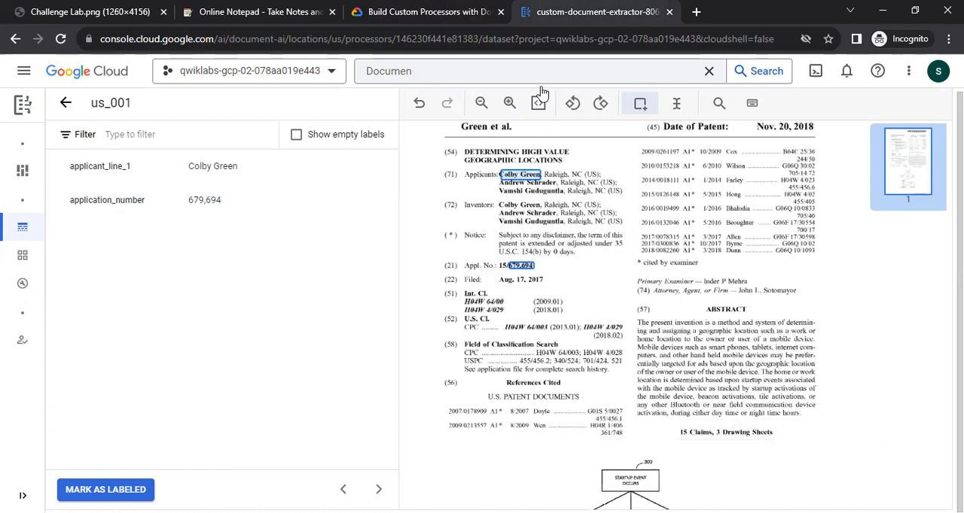
pyautogui.hotkey('ctrl', 'shift', 'Tab')
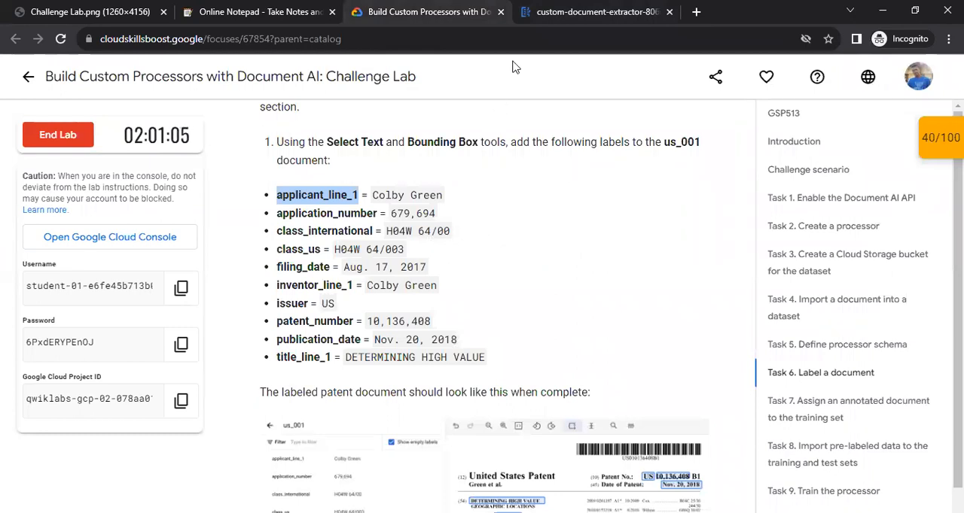
pyautogui.hotkey('ctrl', 'Tab')
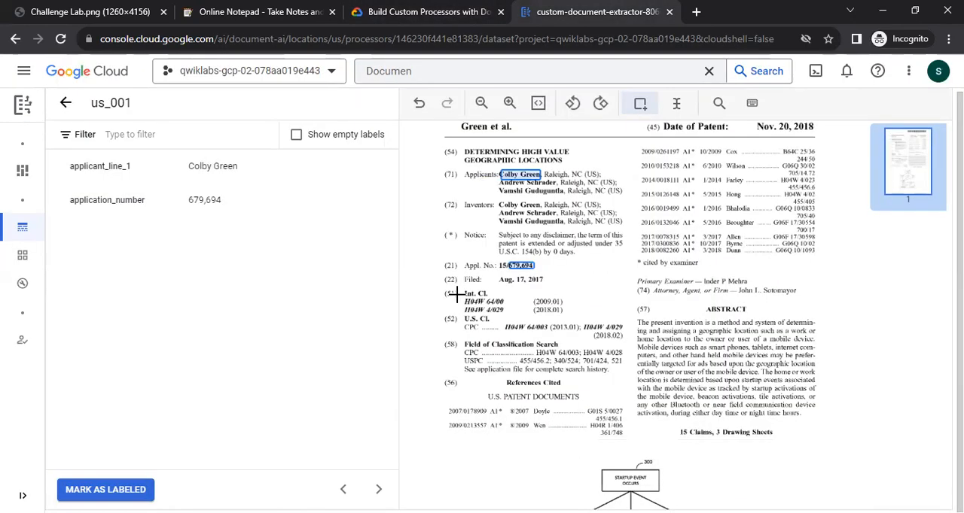
pyautogui.moveTo(464, 300); pyautogui.dragTo(511, 307)
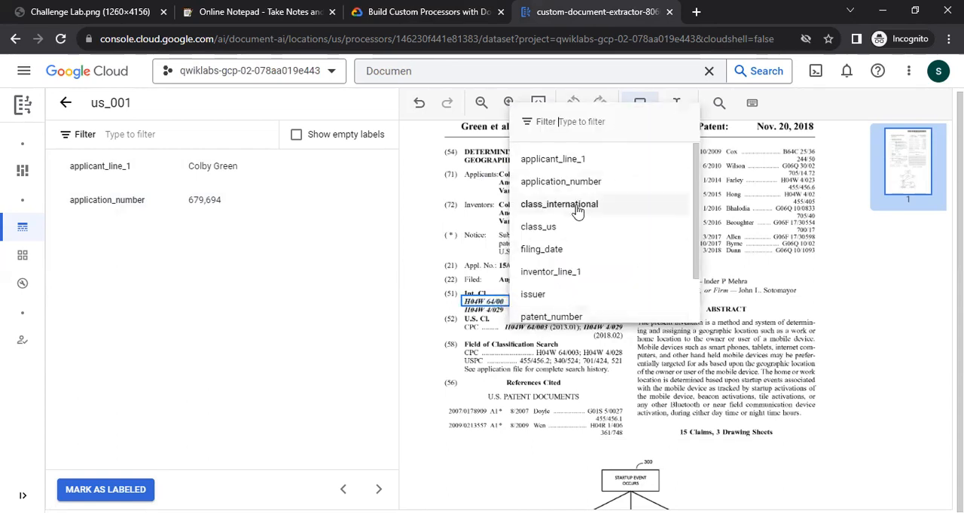
pyautogui.click(576, 204)
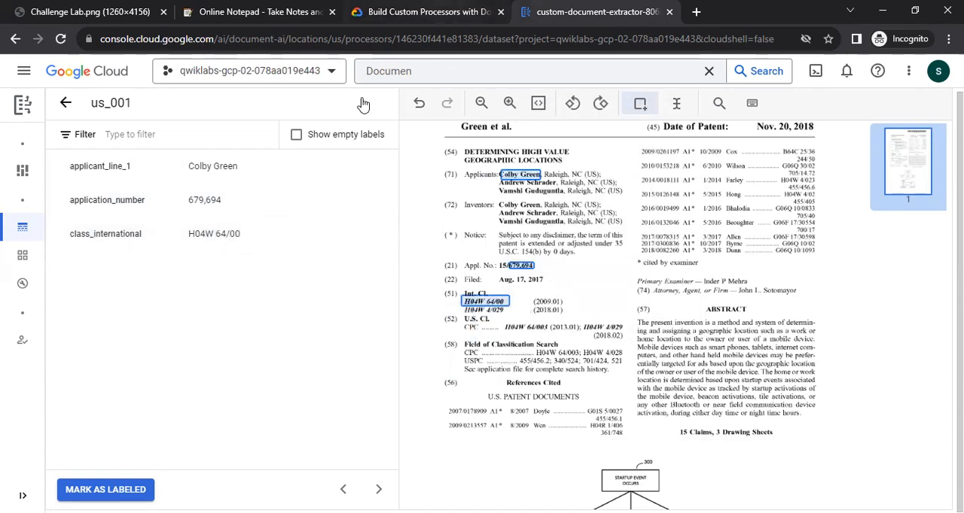
# Check the lab list and label H04W 64/003 in the U.S. Cl. section as class_us with a bounding box.
pyautogui.hotkey('ctrl', 'shift', 'Tab')
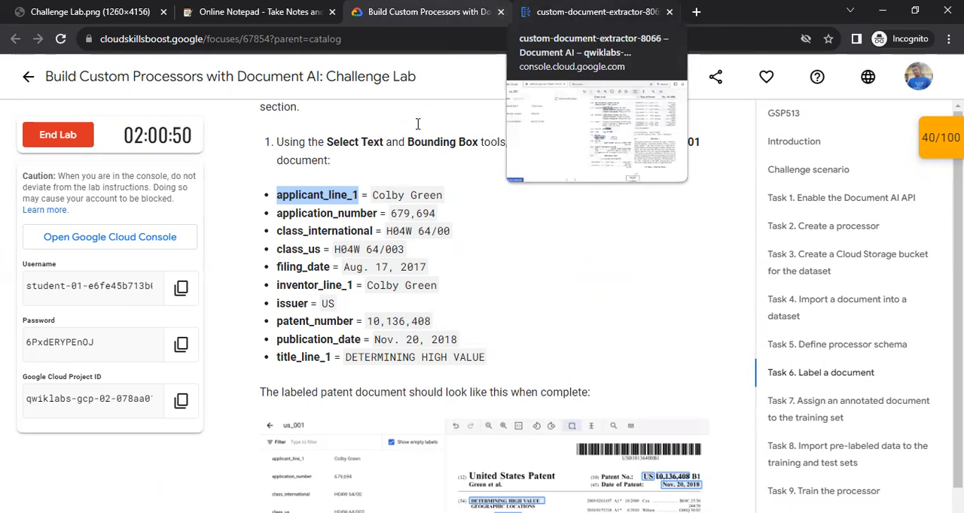
pyautogui.hotkey('ctrl', 'Tab')
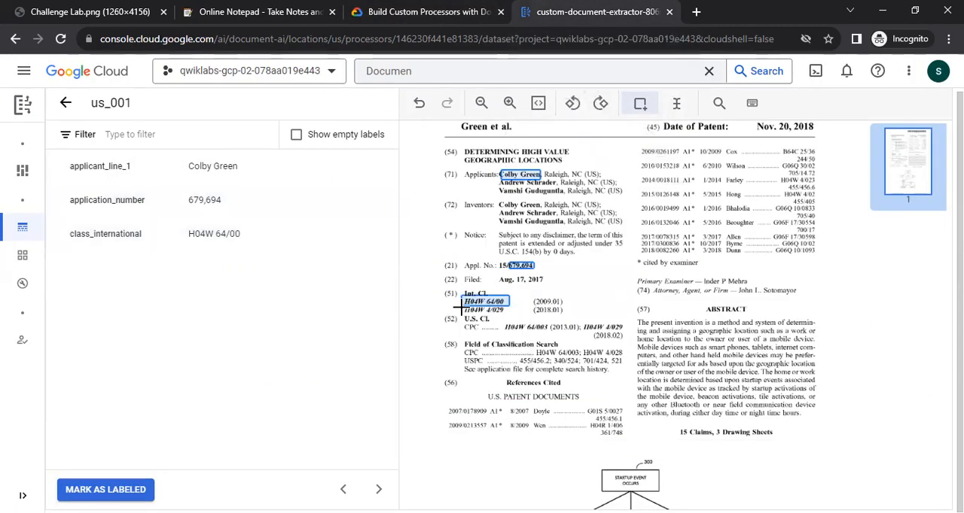
pyautogui.moveTo(461, 307)
pyautogui.mouseDown()
pyautogui.moveTo(505, 315)
pyautogui.moveTo(483, 329)
pyautogui.moveTo(494, 308)
pyautogui.moveTo(503, 313)
pyautogui.moveTo(376, 277)
pyautogui.moveTo(489, 311)
pyautogui.moveTo(470, 306)
pyautogui.mouseUp()
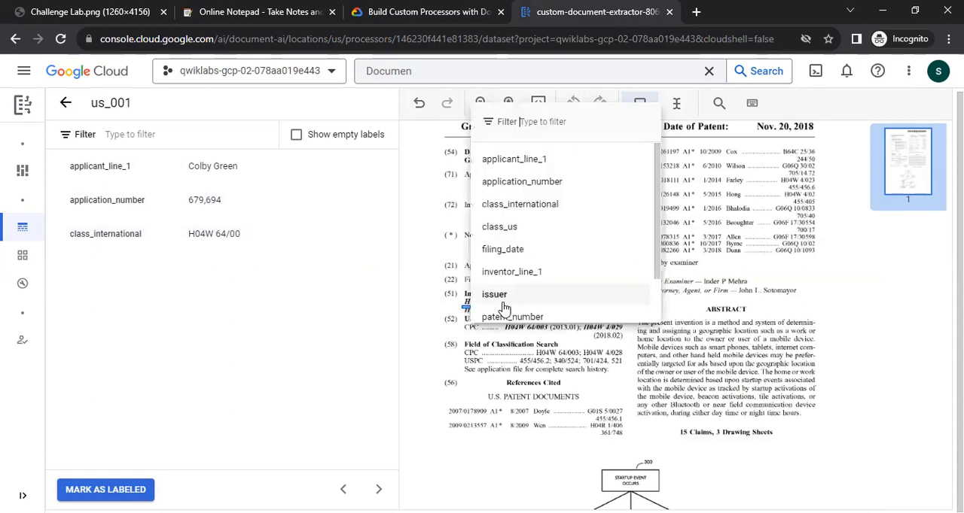
pyautogui.click(450, 306)
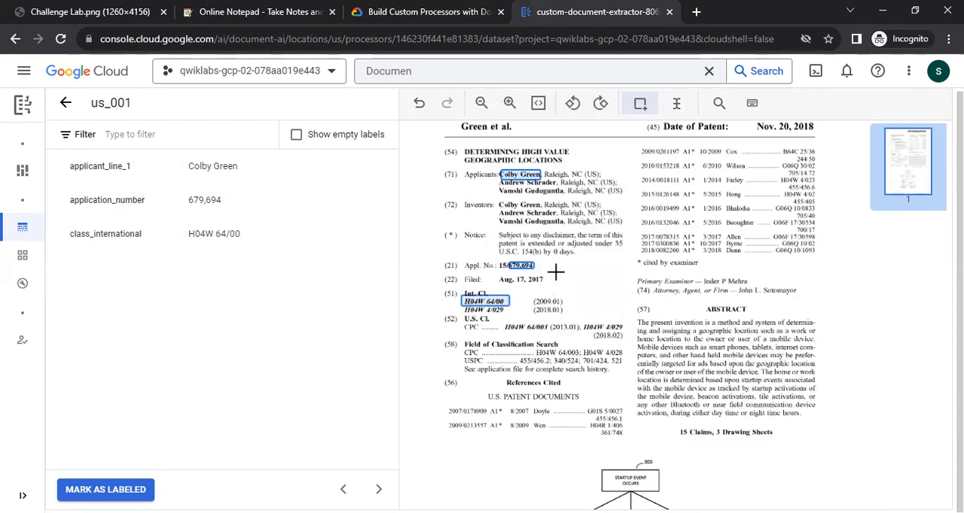
pyautogui.scroll(1, 563, 302)
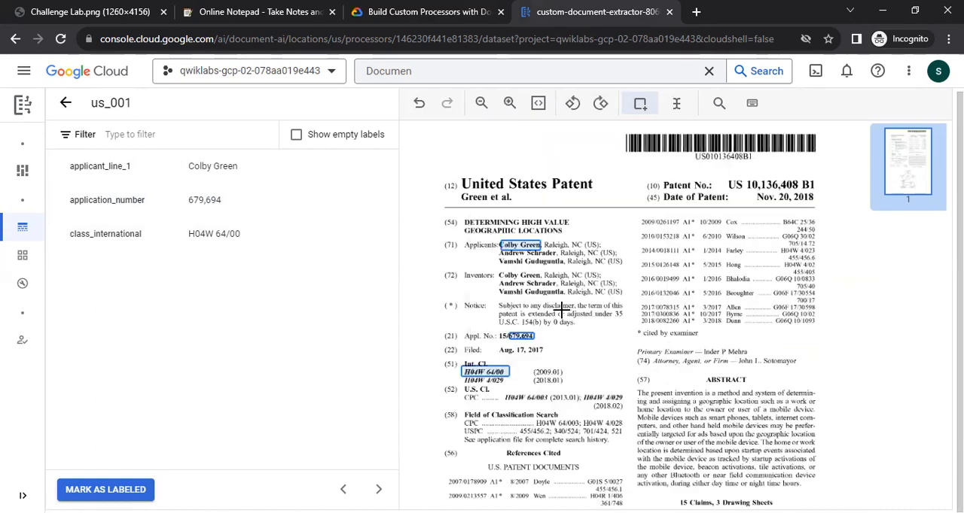
pyautogui.scroll(-2, 561, 311)
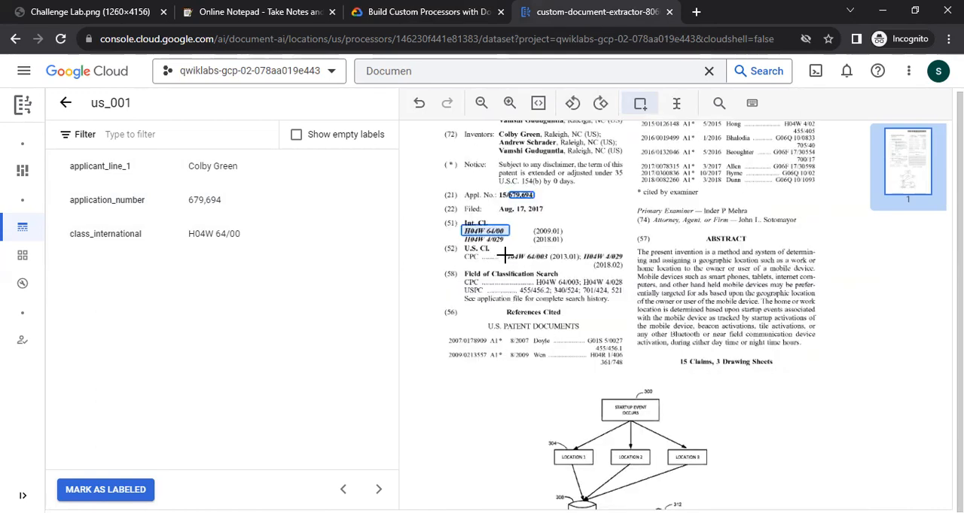
pyautogui.moveTo(503, 252); pyautogui.dragTo(556, 262)
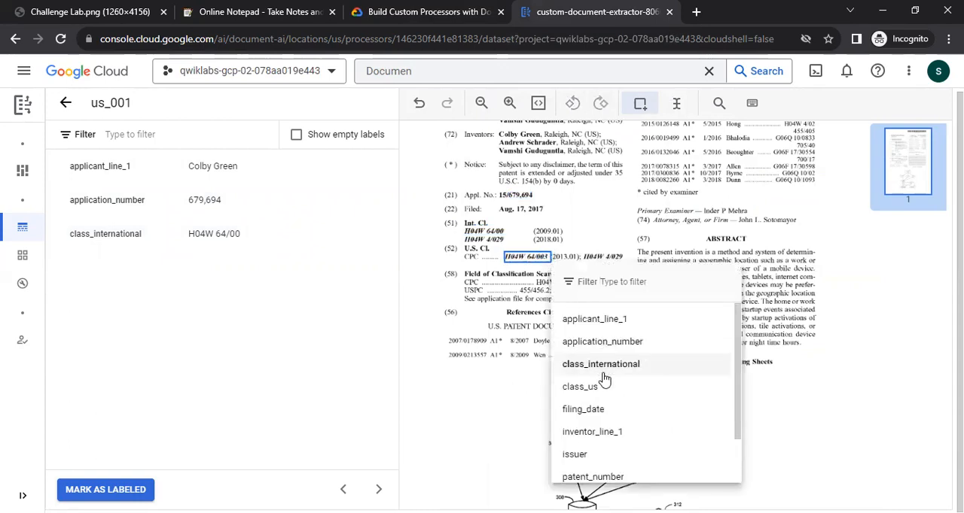
pyautogui.click(592, 385)
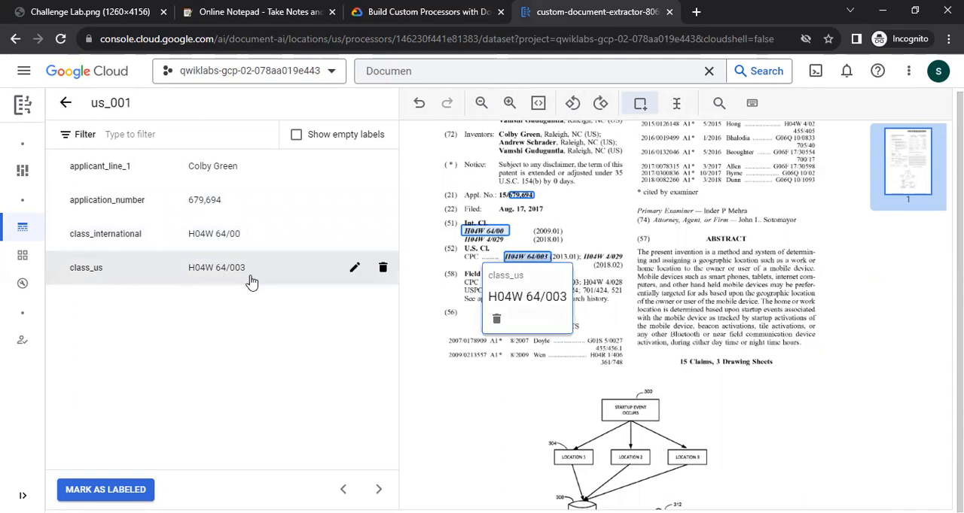
# Mark Aug. 17, 2017 in the Filed line with a bounding box and, after checking the lab list, label it filing_date.
pyautogui.hotkey('ctrl', 'shift', 'Tab')
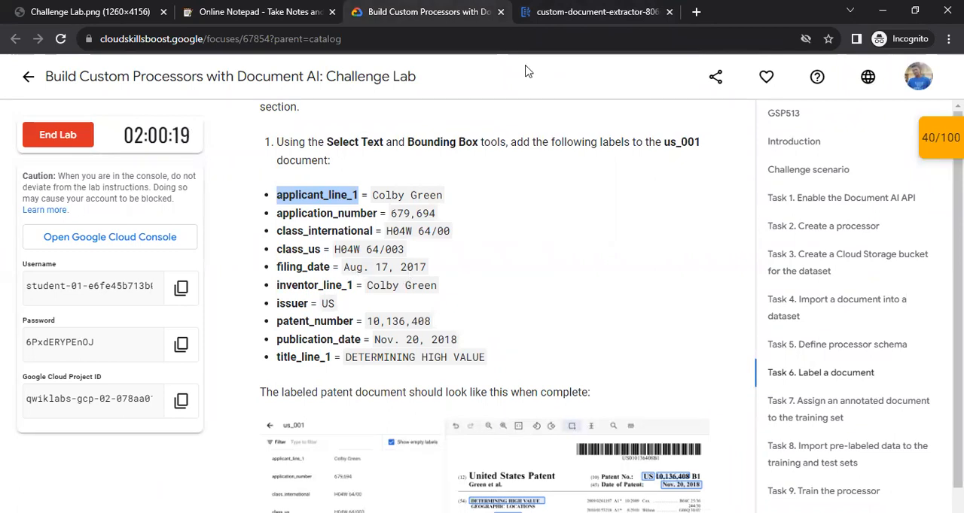
pyautogui.hotkey('ctrl', 'Tab')
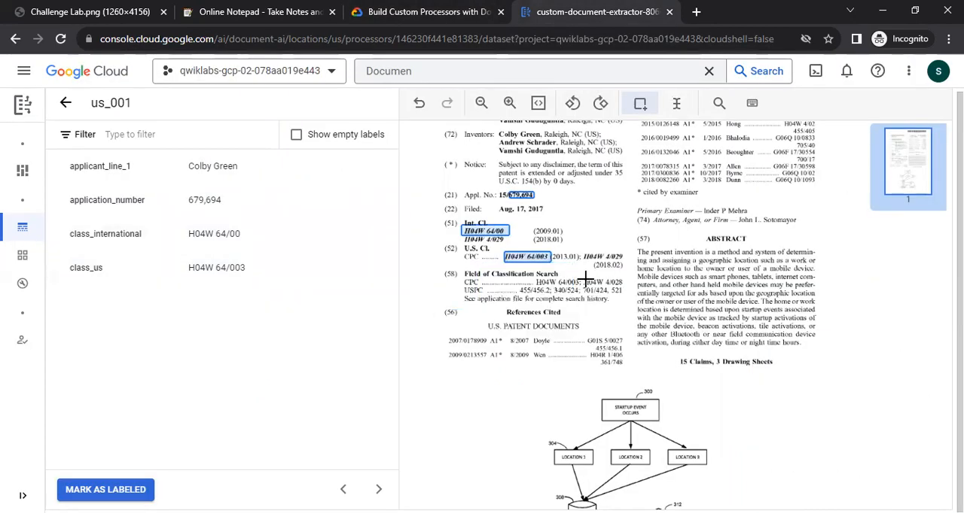
pyautogui.scroll(1, 584, 281)
pyautogui.moveTo(494, 273)
pyautogui.mouseDown()
pyautogui.moveTo(563, 288)
pyautogui.moveTo(555, 284)
pyautogui.mouseUp()
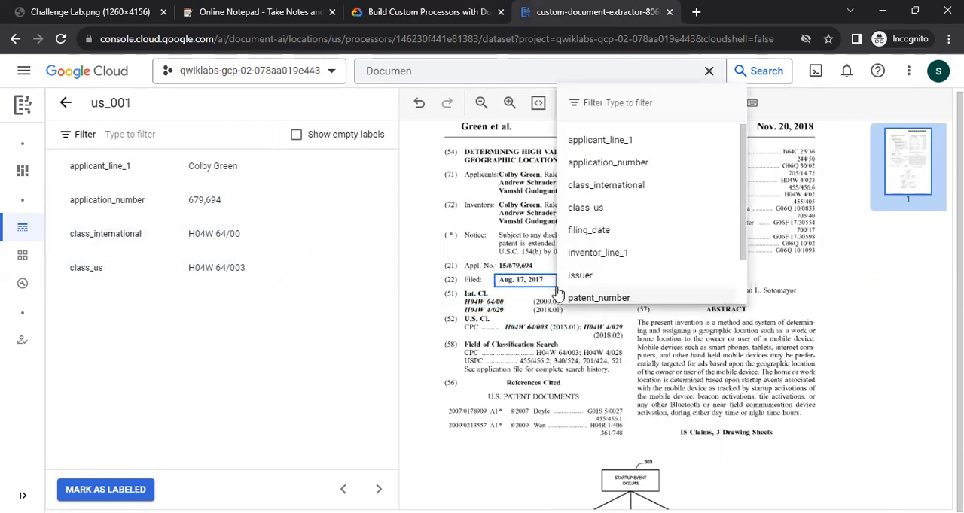
pyautogui.hotkey('ctrl', 'shift', 'Tab')
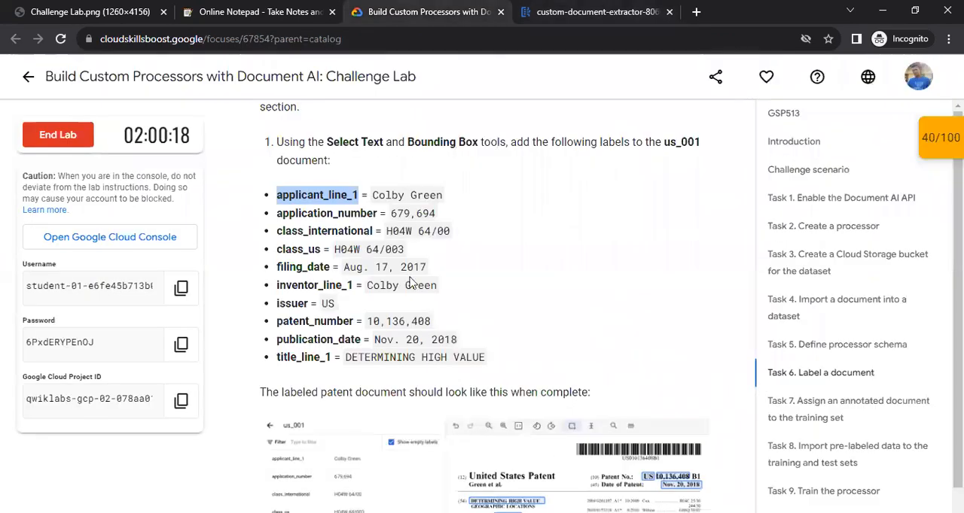
pyautogui.hotkey('ctrl', 'Tab')
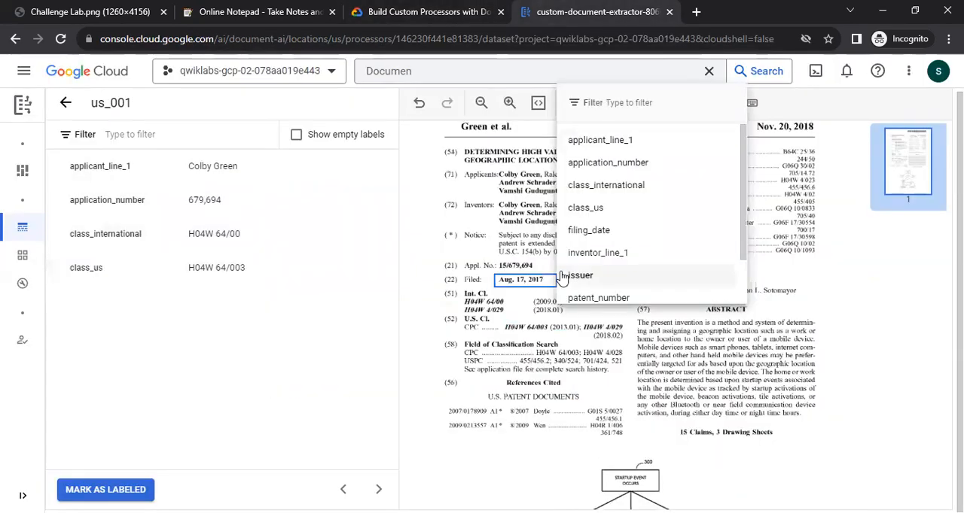
pyautogui.click(594, 237)
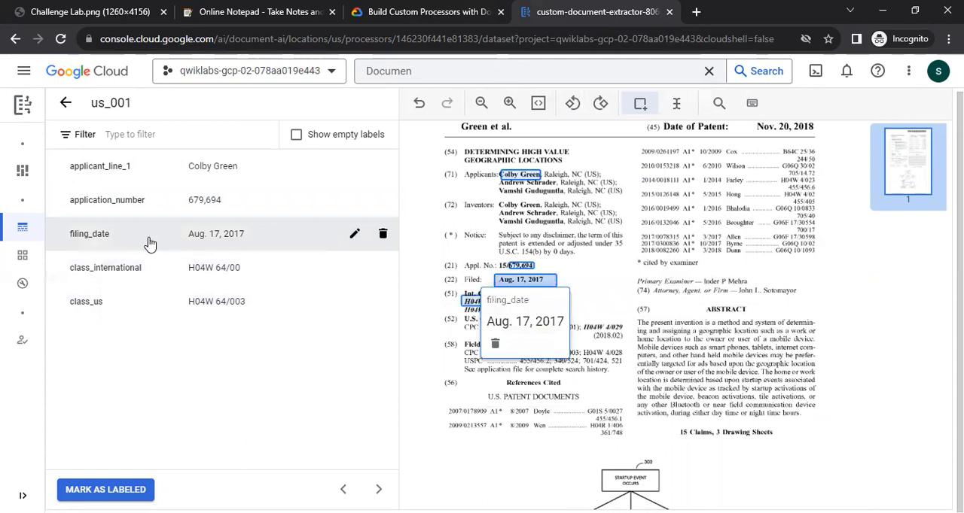
# Check the lab list and label the first inventor's name in the Inventors section as inventor_line_1, leaving out the city and state.
pyautogui.click(408, 11)
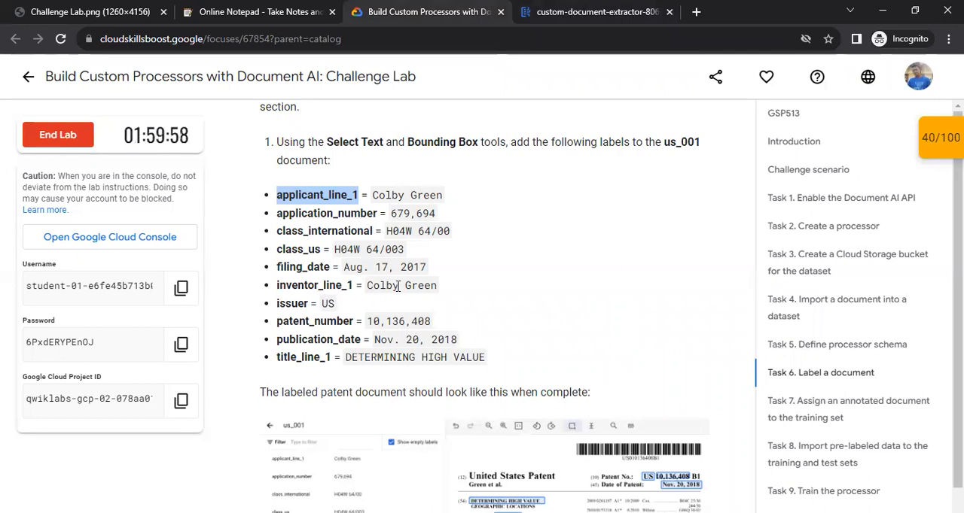
pyautogui.hotkey('ctrl', 'Tab')
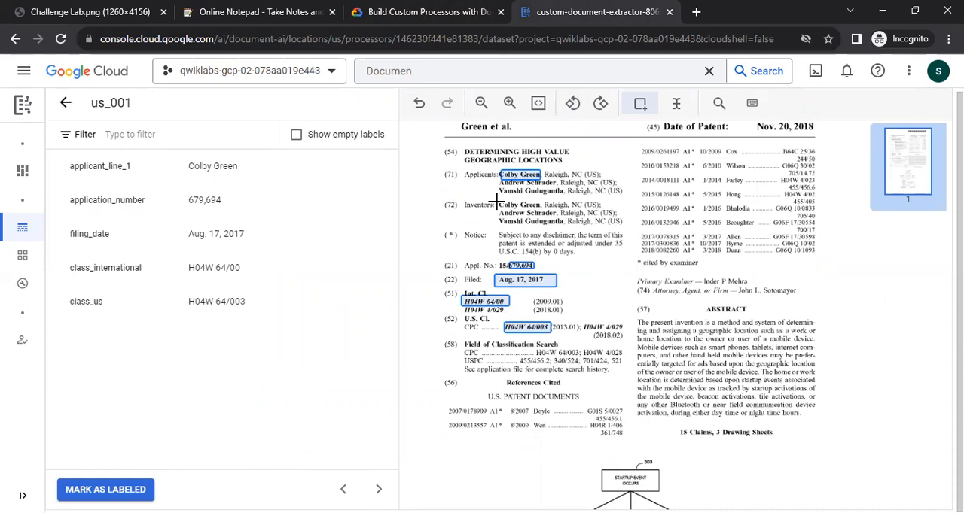
pyautogui.moveTo(495, 199); pyautogui.dragTo(542, 213)
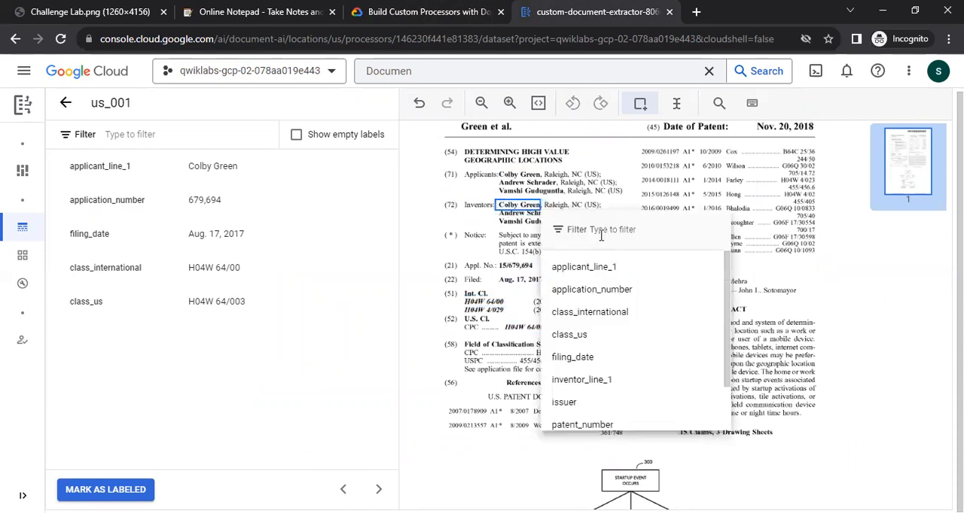
pyautogui.click(595, 380)
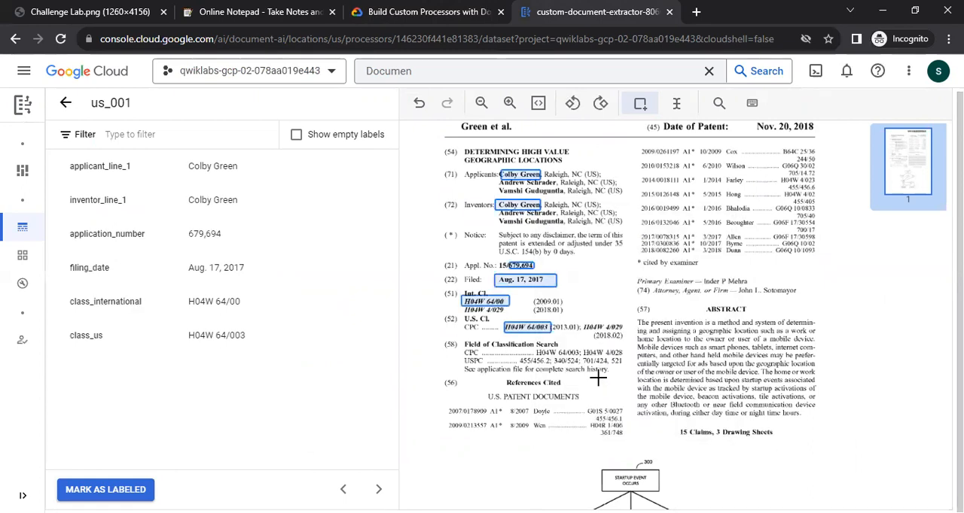
# Check the lab list and label only the US prefix in the Patent No. line as issuer.
pyautogui.hotkey('ctrl', 'shift', 'Tab')
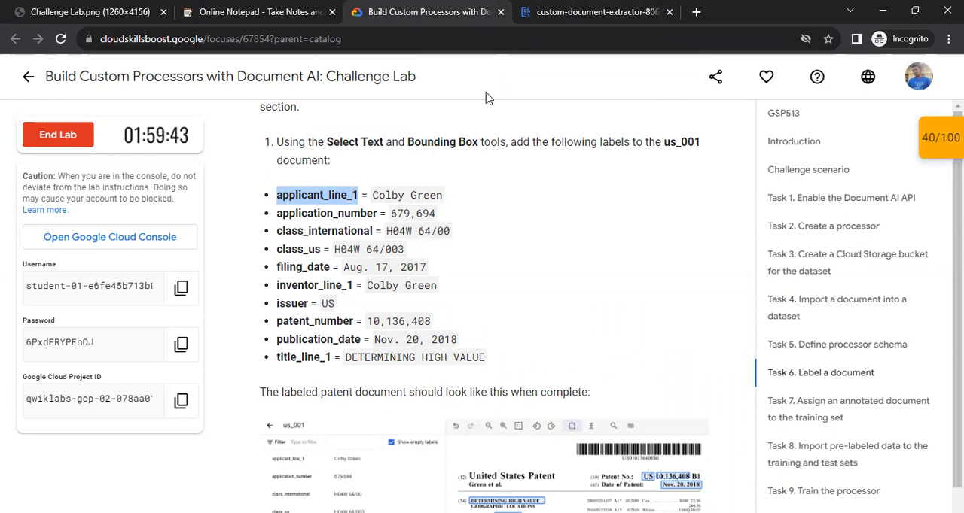
pyautogui.hotkey('ctrl', 'Tab')
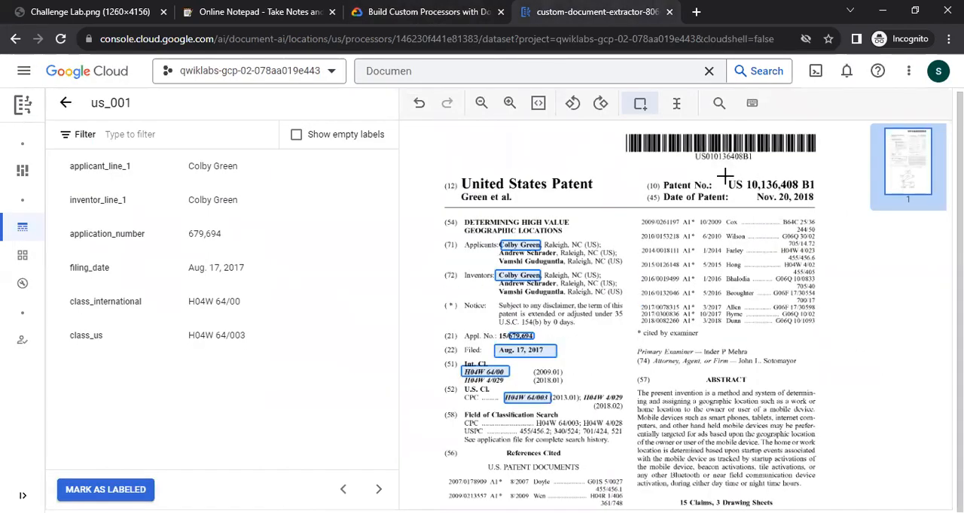
pyautogui.moveTo(726, 176); pyautogui.dragTo(744, 194)
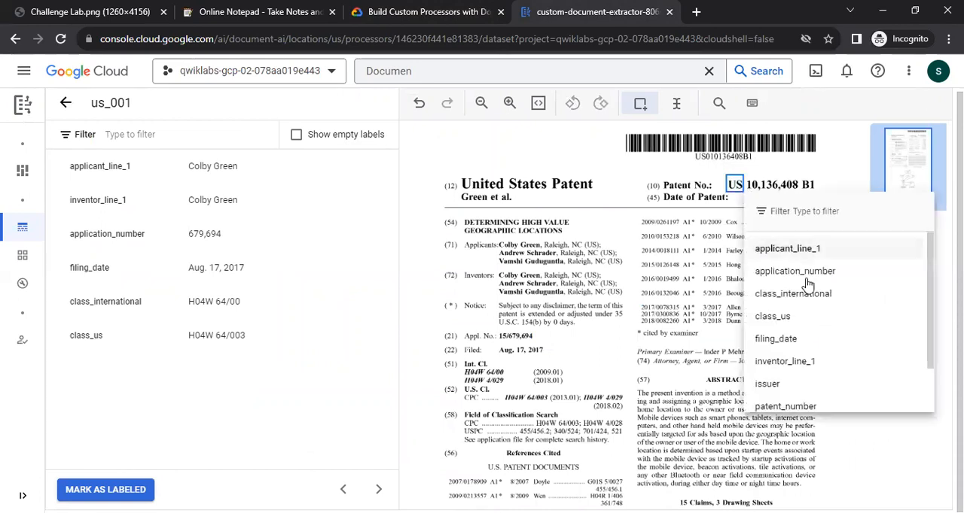
pyautogui.click(770, 384)
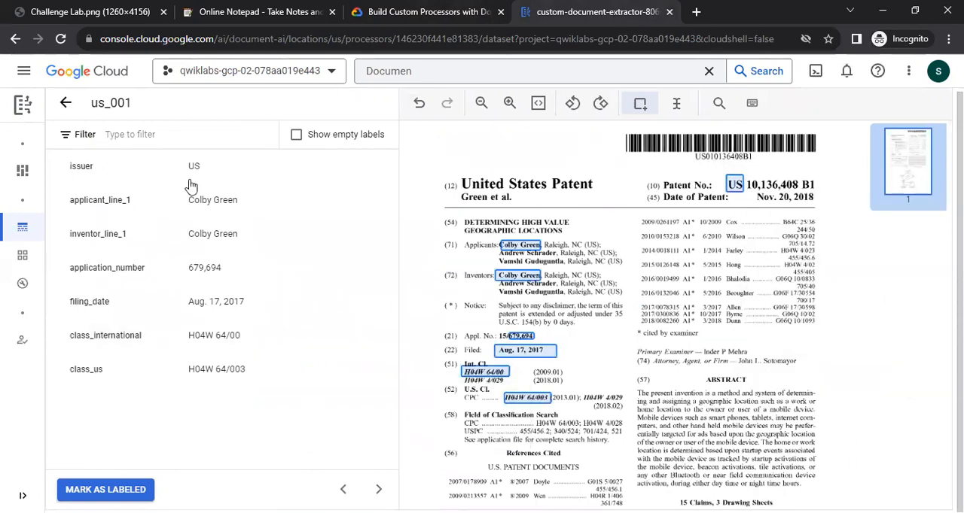
# Check the lab list and label 10,136,408 in the Patent No. line as patent_number, leaving out US and B1.
pyautogui.hotkey('ctrl', 'shift', 'Tab')
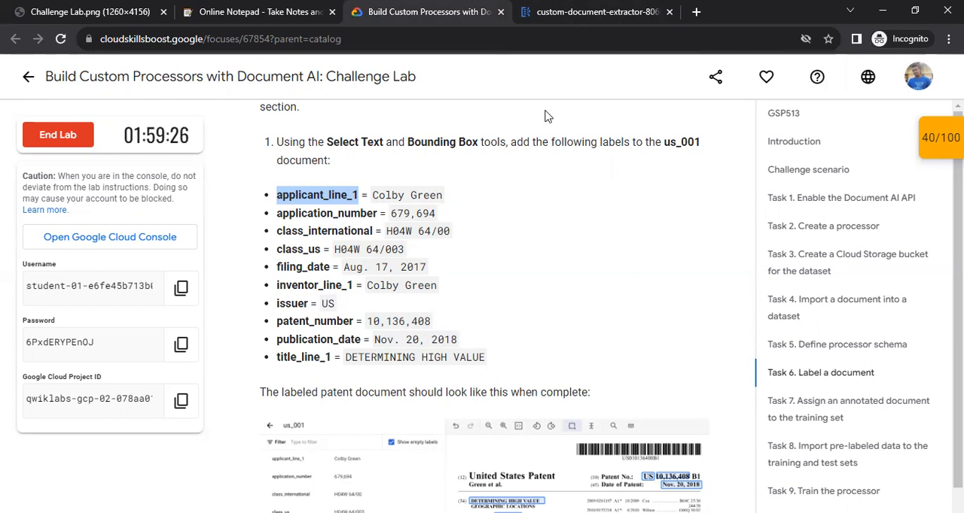
pyautogui.hotkey('ctrl', 'Tab')
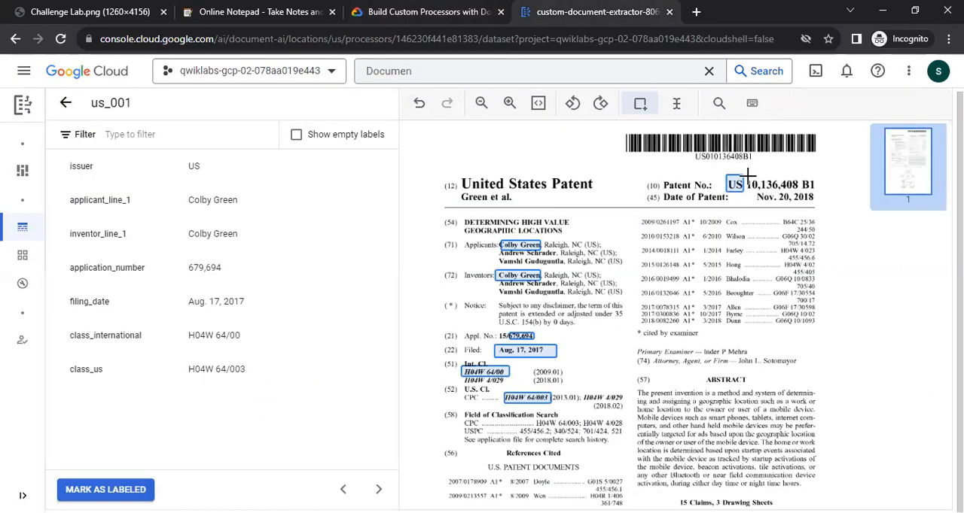
pyautogui.moveTo(745, 178)
pyautogui.mouseDown()
pyautogui.moveTo(753, 189)
pyautogui.moveTo(801, 191)
pyautogui.mouseUp()
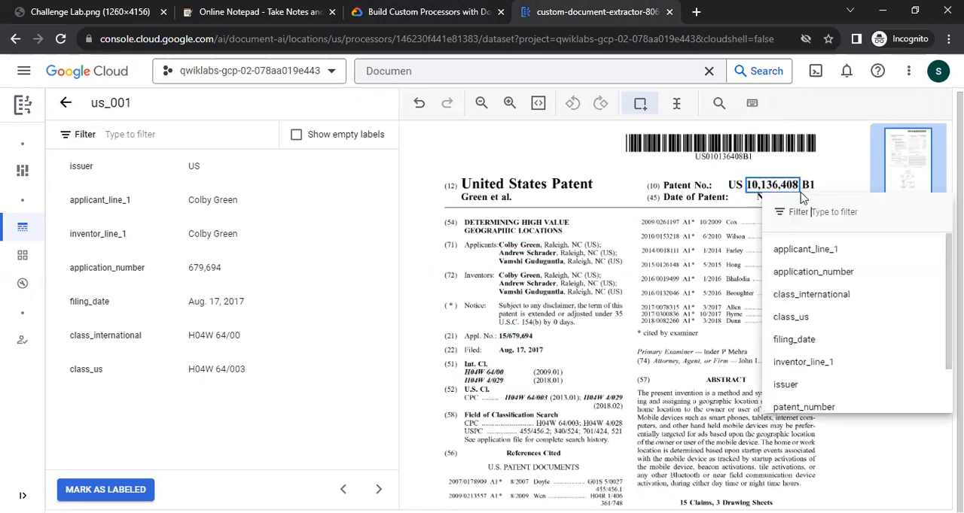
pyautogui.scroll(-2, 828, 377)
pyautogui.click(828, 357)
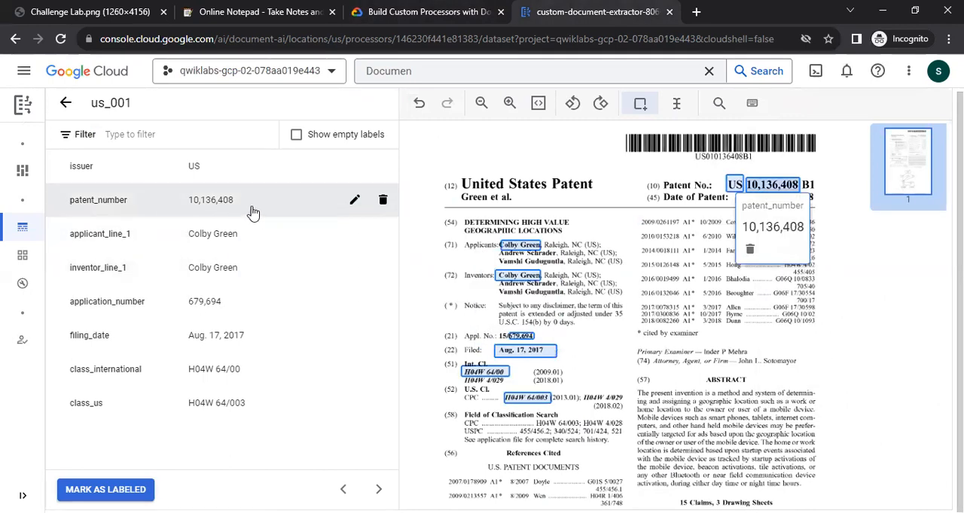
# Check the lab list and label Nov. 20, 2018 in the Date of Patent line as publication_date with a bounding box.
pyautogui.hotkey('ctrl', 'shift', 'Tab')
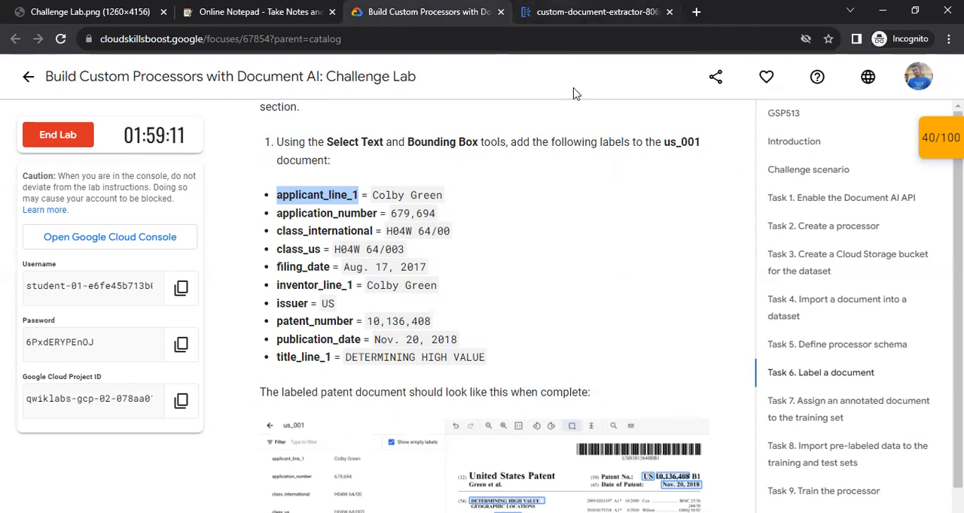
pyautogui.hotkey('ctrl', 'Tab')
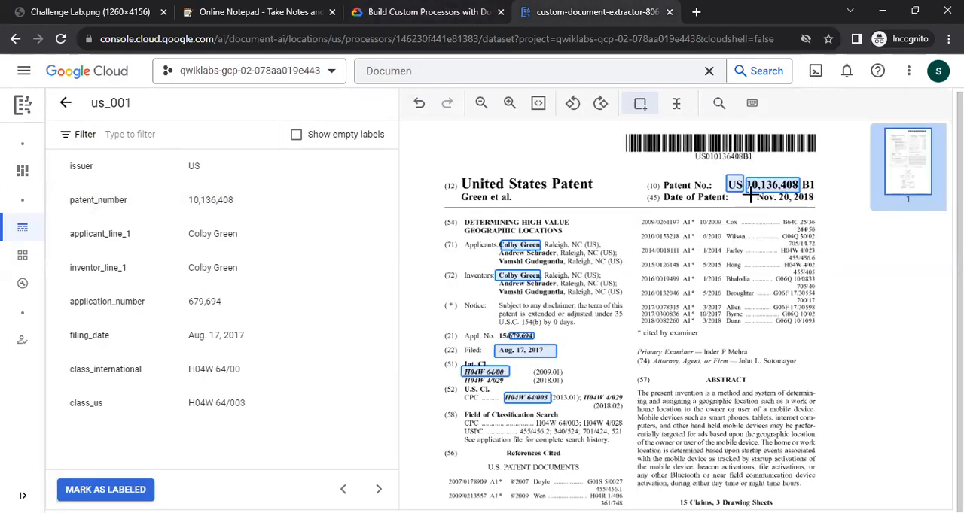
pyautogui.moveTo(751, 193); pyautogui.dragTo(817, 202)
pyautogui.click(785, 199)
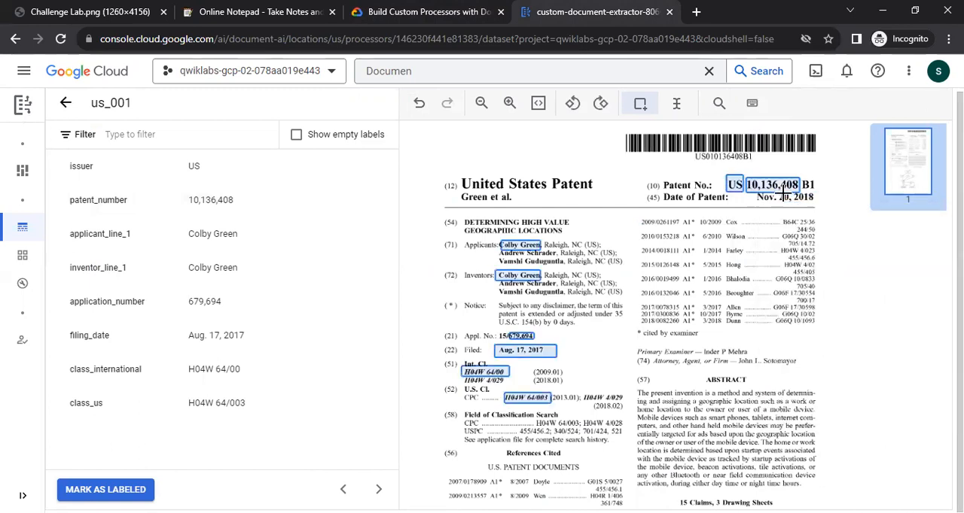
pyautogui.moveTo(821, 203); pyautogui.dragTo(754, 191)
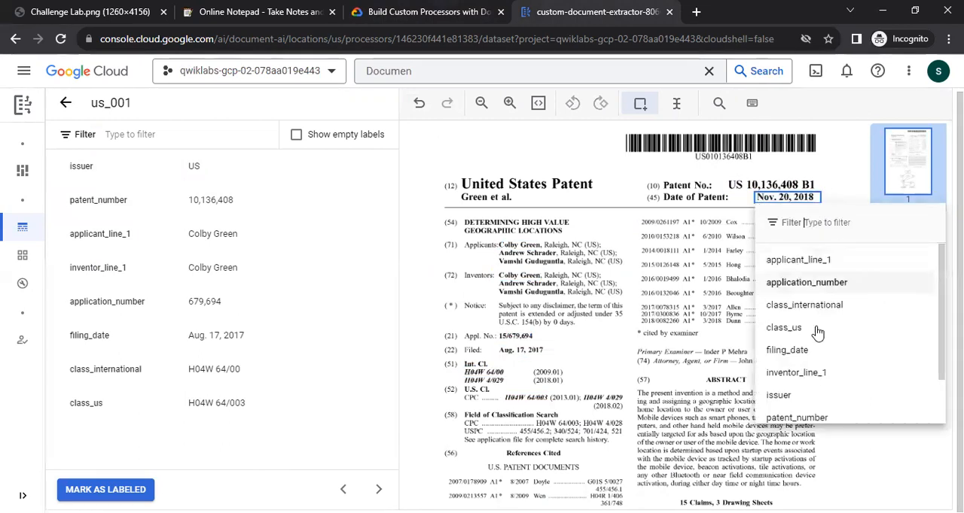
pyautogui.scroll(-1, 817, 332)
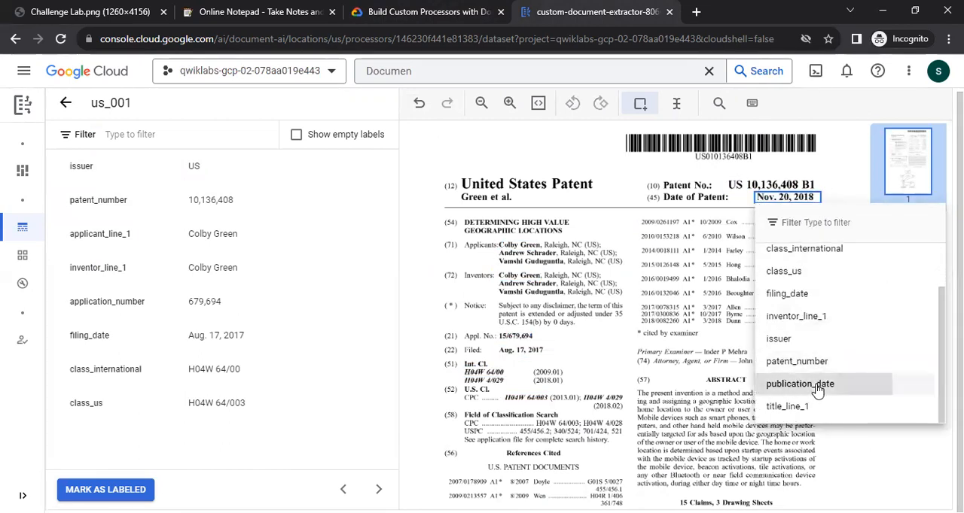
pyautogui.click(799, 384)
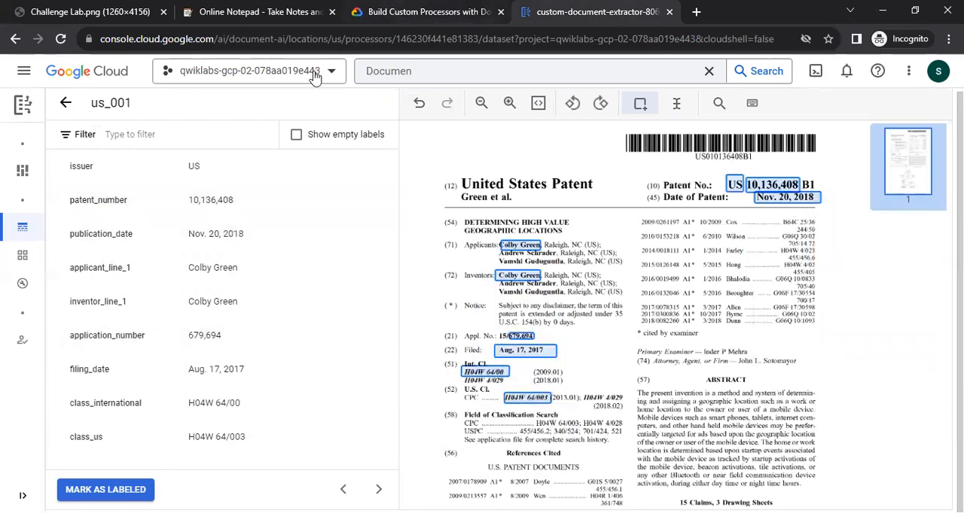
# Check the lab list and label DETERMINING HIGH VALUE in the title section as title_line_1, leaving out the second title line.
pyautogui.click(426, 11)
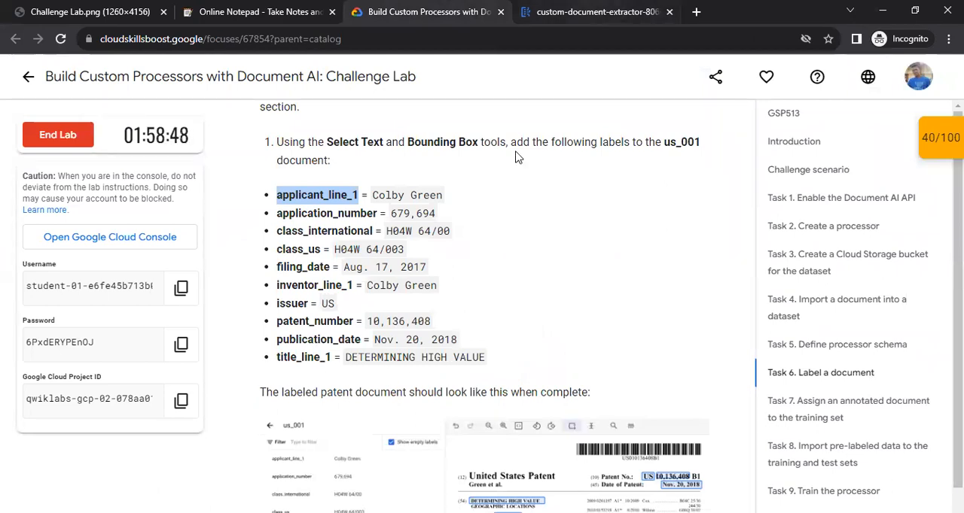
pyautogui.hotkey('ctrl', 'Tab')
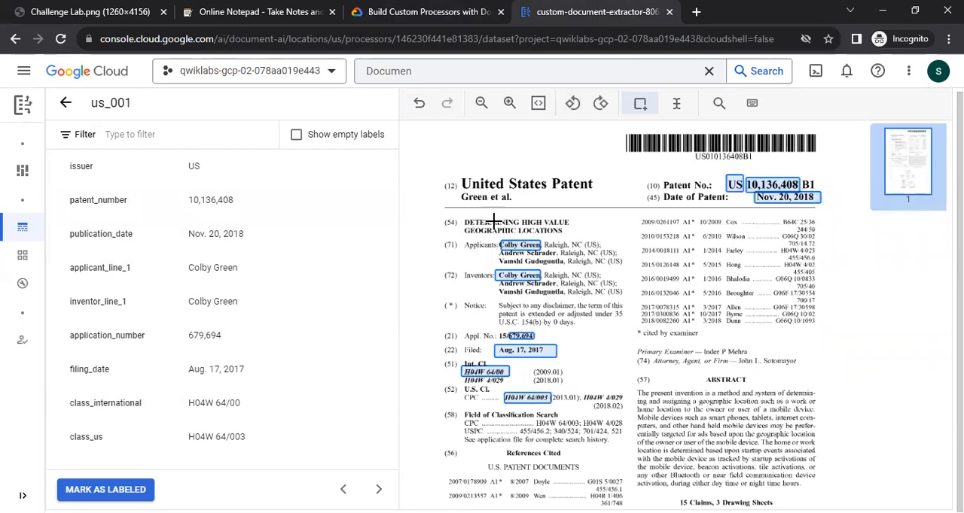
pyautogui.moveTo(575, 216); pyautogui.dragTo(460, 226)
pyautogui.scroll(-2, 527, 376)
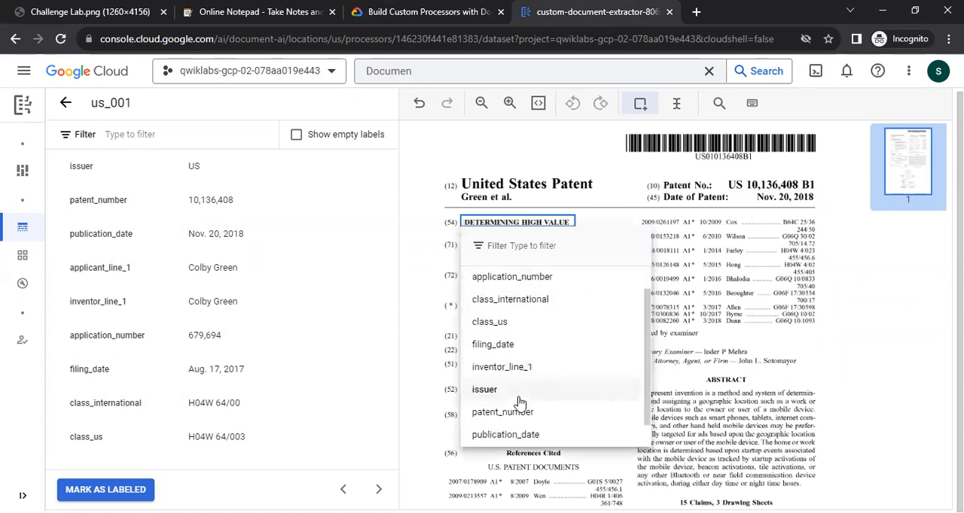
pyautogui.click(510, 437)
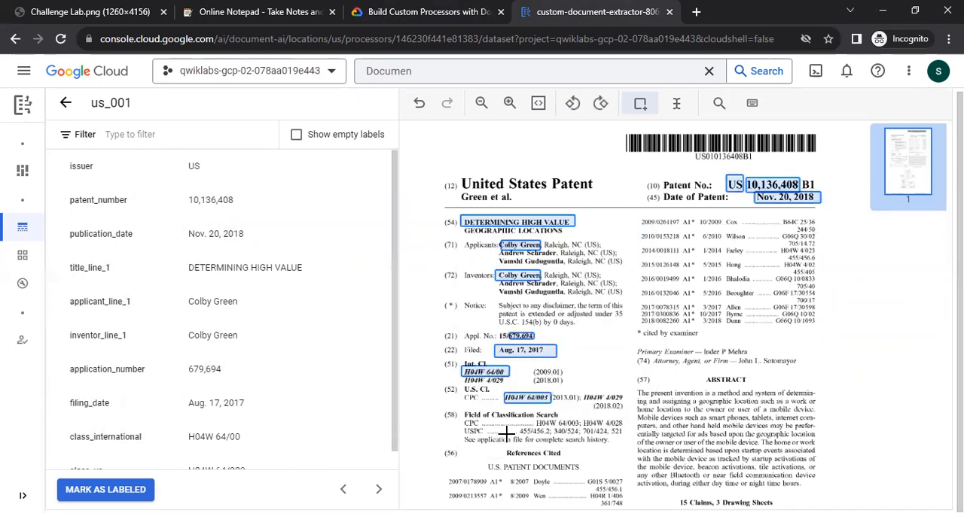
# Compare the us_001 annotations with the lab's reference image and mark the document as labeled.
pyautogui.scroll(-2, 687, 341)
pyautogui.scroll(2, 686, 341)
pyautogui.scroll(-1, 681, 341)
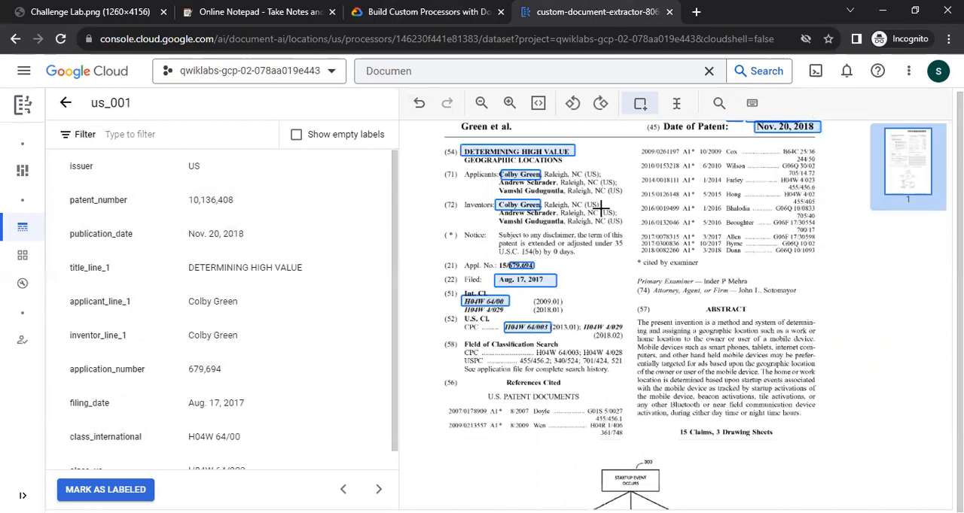
pyautogui.hotkey('ctrl', 'shift', 'Tab')
pyautogui.scroll(-3, 475, 302)
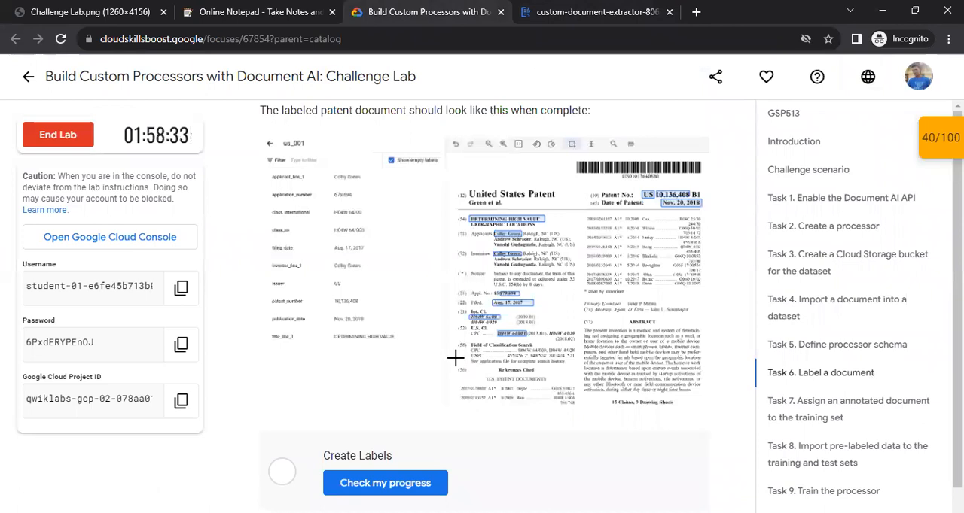
pyautogui.hotkey('ctrl', 'Tab')
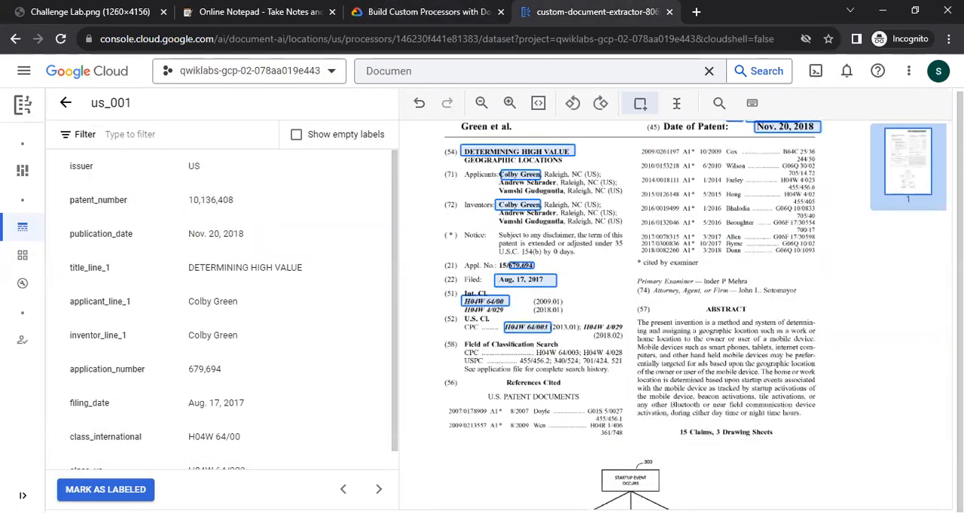
pyautogui.click(106, 490)
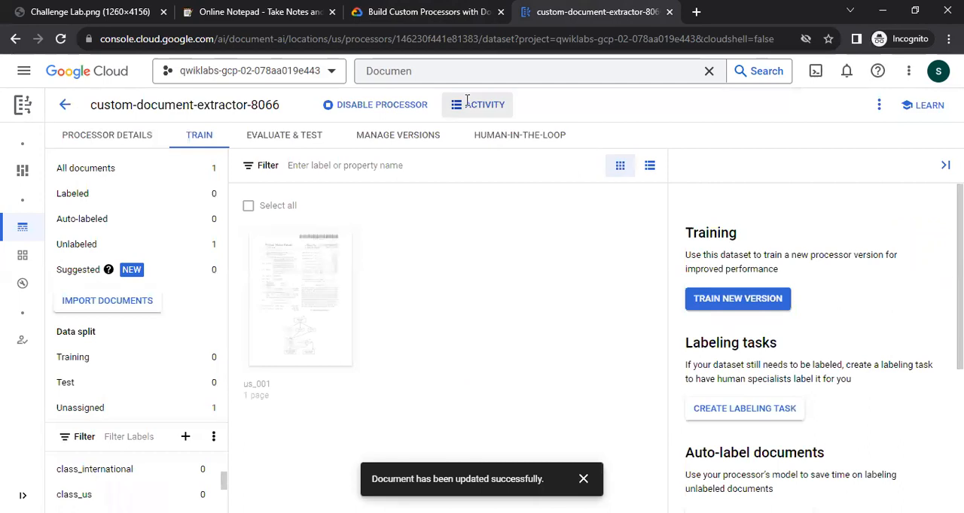
# Return to the lab instructions and check the progress of the Create Labels checkpoint in Task 6.
pyautogui.hotkey('ctrl', 'shift', 'Tab')
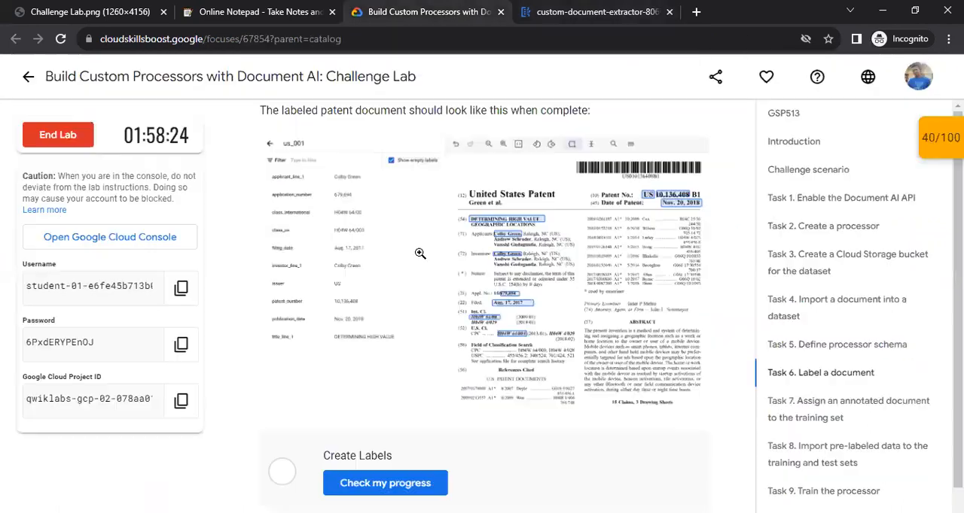
pyautogui.scroll(-1, 419, 251)
pyautogui.click(390, 420)
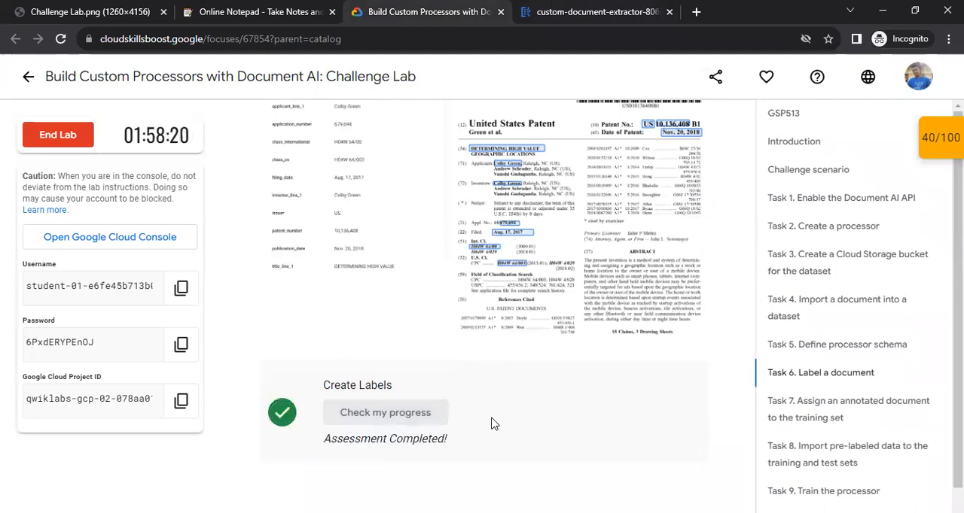
# Read Task 7 in the lab instructions and assign the us_001 document to the Training set.
pyautogui.scroll(-5, 491, 423)
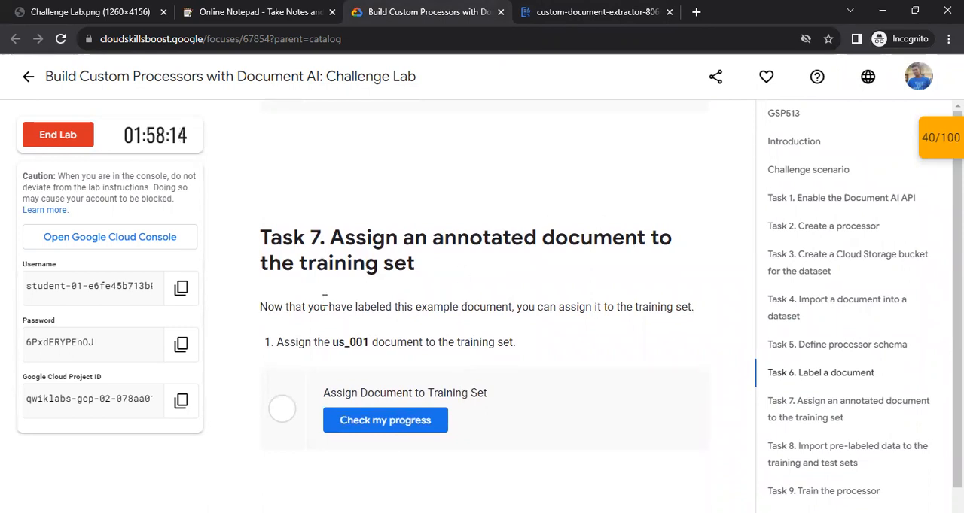
pyautogui.hotkey('ctrl', 'Tab')
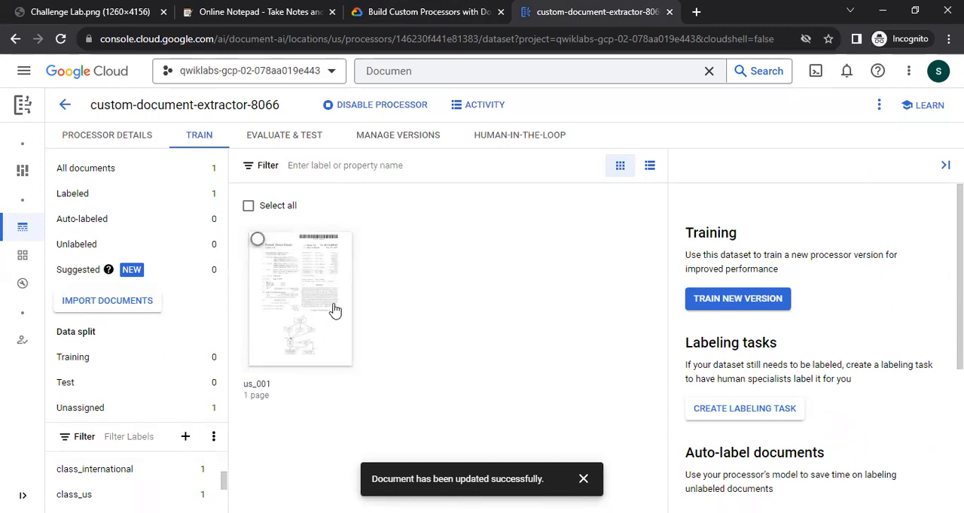
pyautogui.click(257, 239)
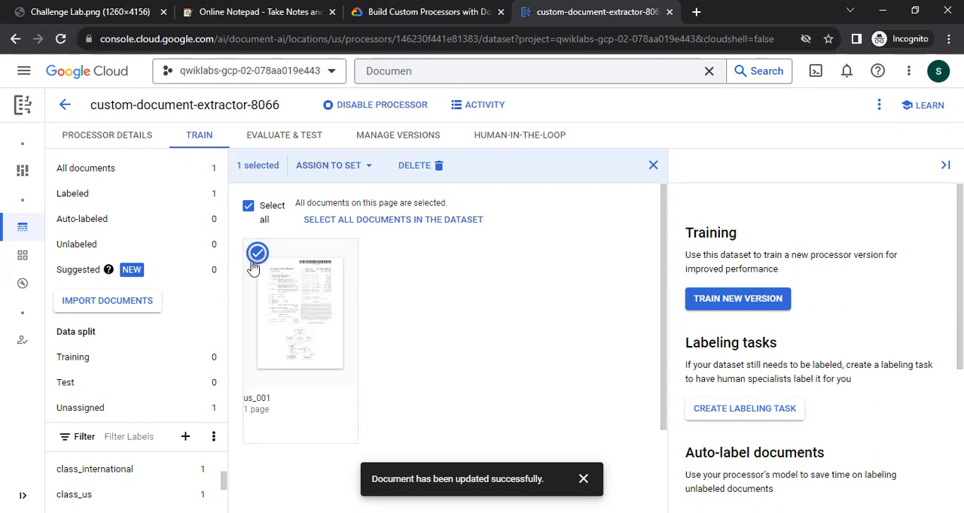
pyautogui.click(369, 167)
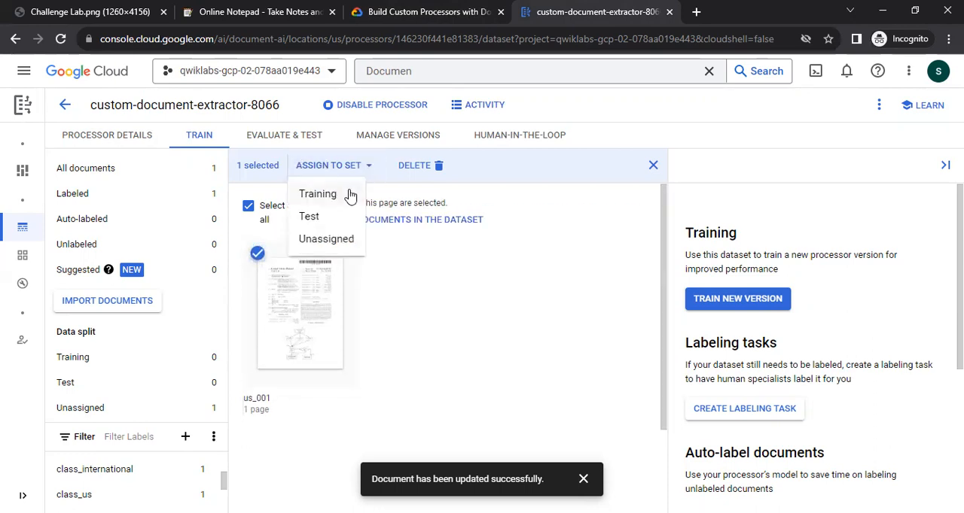
pyautogui.click(323, 200)
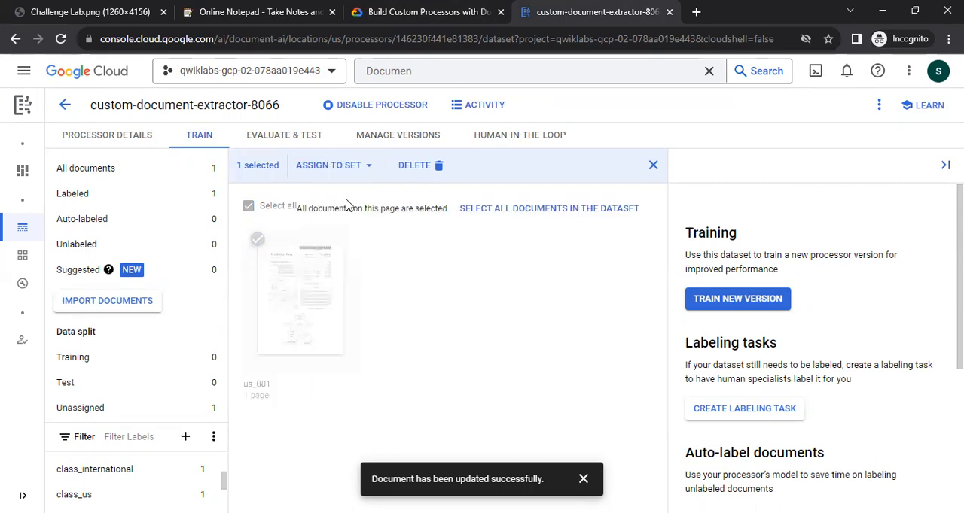
pyautogui.click(583, 479)
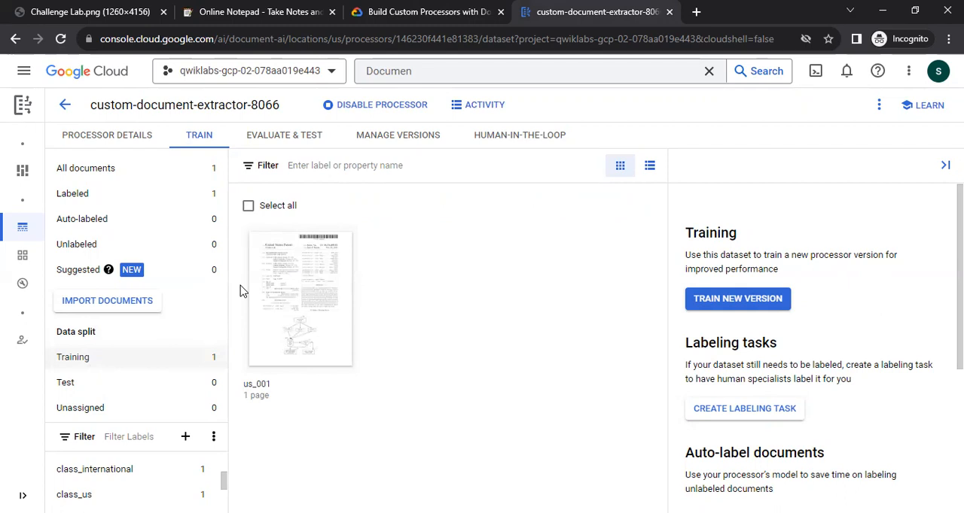
# Return to the lab instructions and check the progress of the Assign Document to Training Set checkpoint in Task 7.
pyautogui.click(407, 12)
pyautogui.scroll(-2, 513, 402)
pyautogui.click(374, 276)
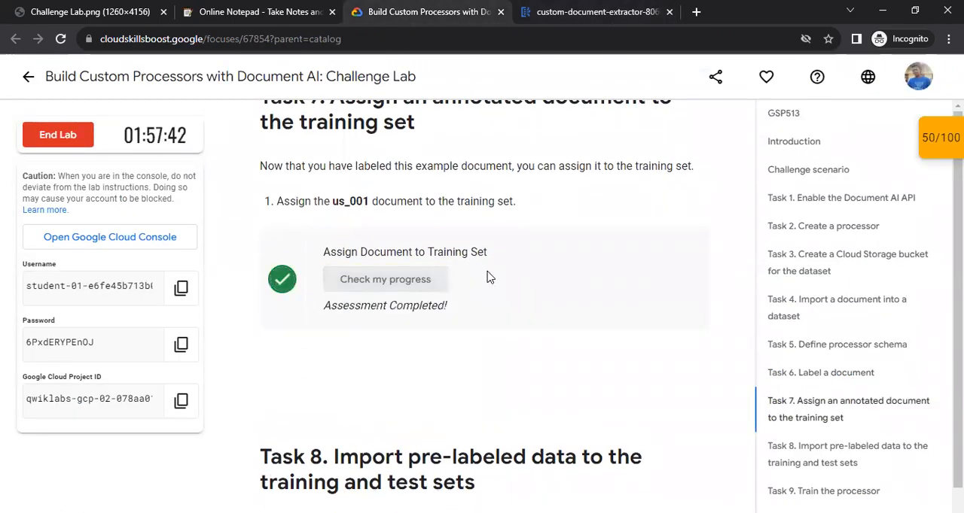
# Read the Task 8 import settings and copy the path gs://cloud-samples-data/documentai/codelabs/challenge/labeled from the lab instructions.
pyautogui.scroll(-3, 454, 337)
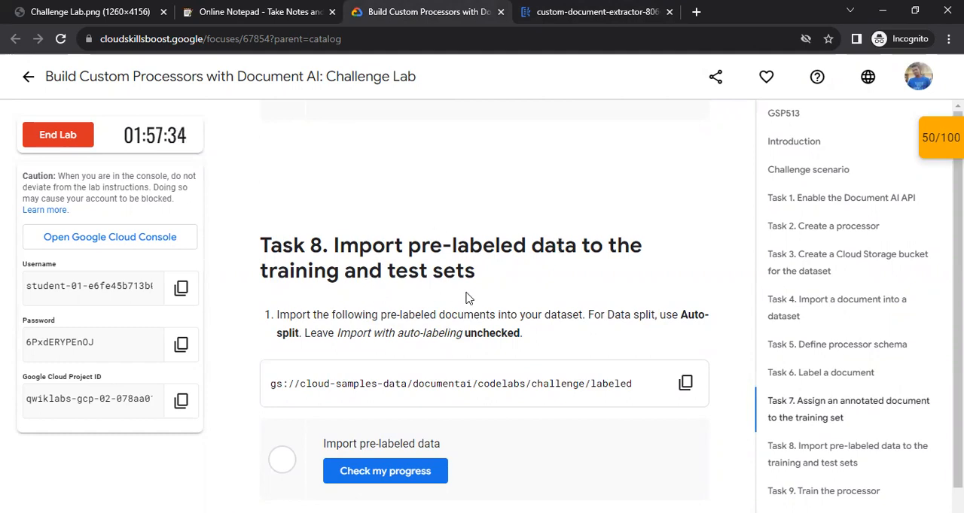
pyautogui.scroll(-1, 470, 300)
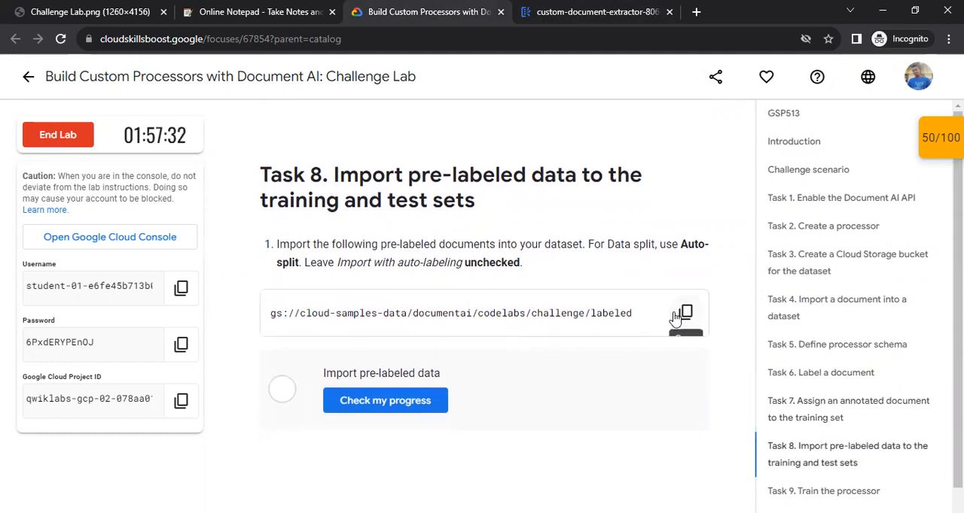
pyautogui.moveTo(588, 245); pyautogui.dragTo(660, 245)
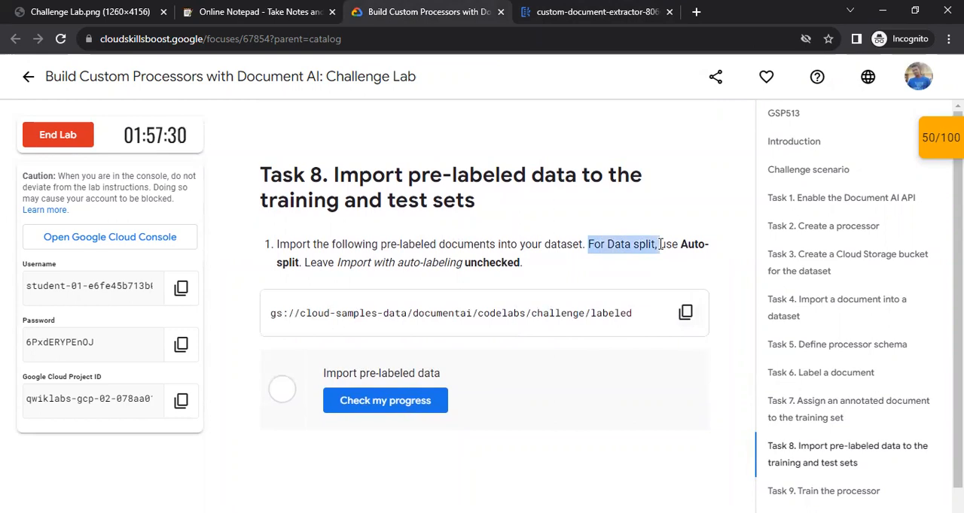
pyautogui.click(667, 244)
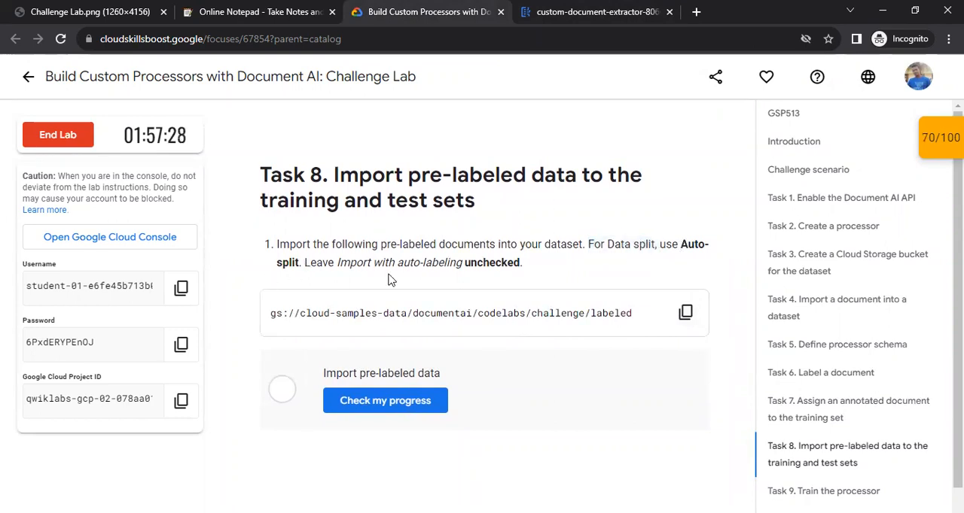
pyautogui.moveTo(355, 263); pyautogui.dragTo(463, 265)
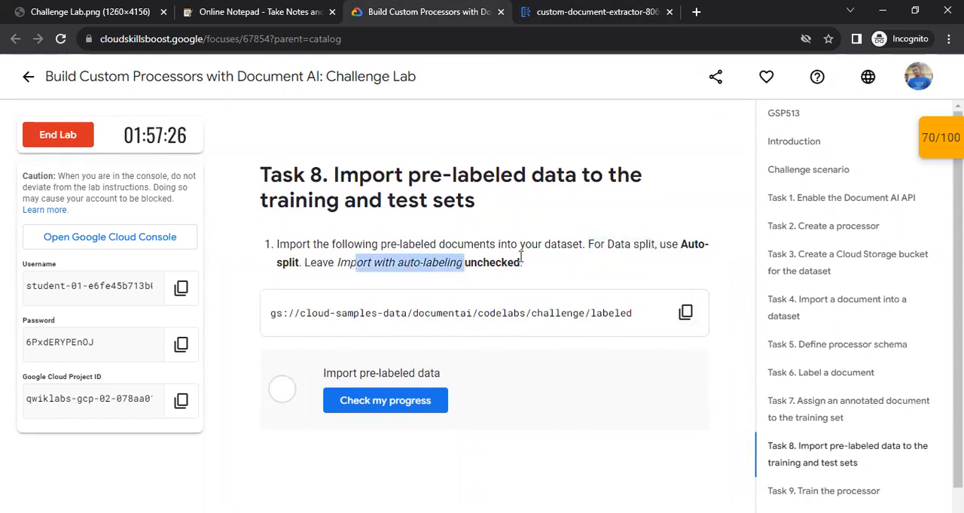
pyautogui.click(685, 312)
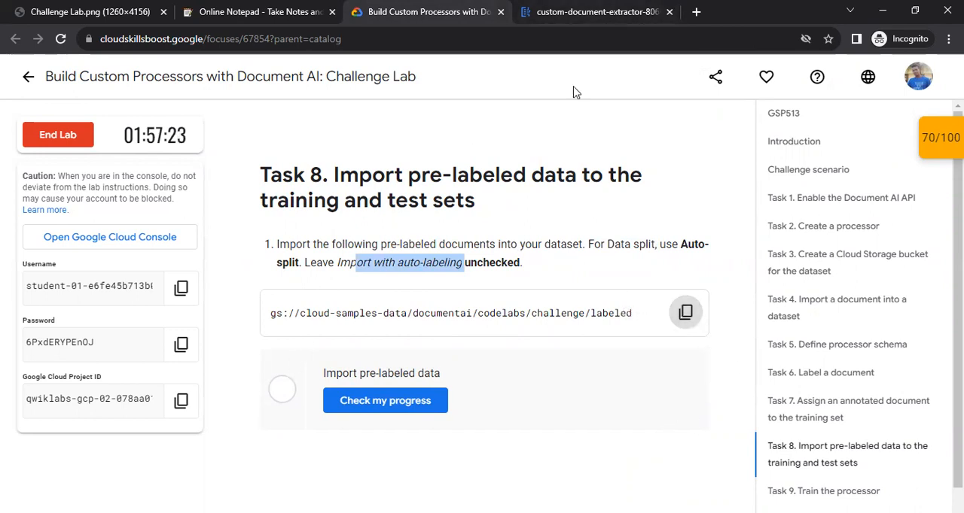
# Switch to the custom-document-extractor-8066 dataset in Google Cloud and open its document import form.
pyautogui.hotkey('ctrl', 'Tab')
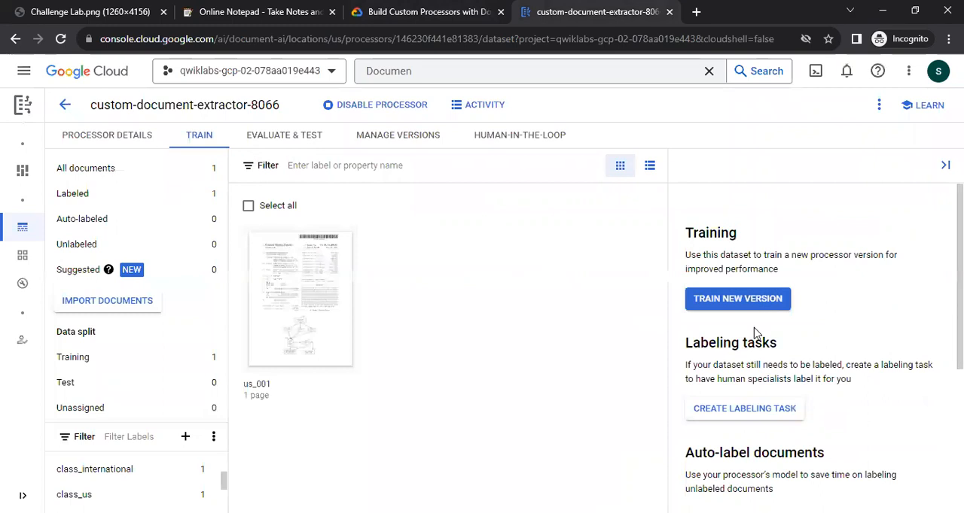
pyautogui.click(129, 140)
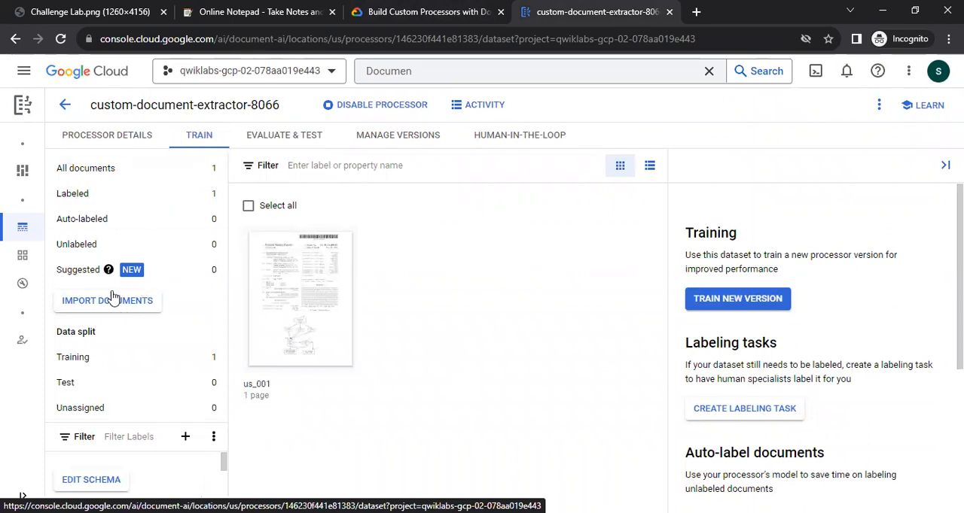
pyautogui.click(109, 302)
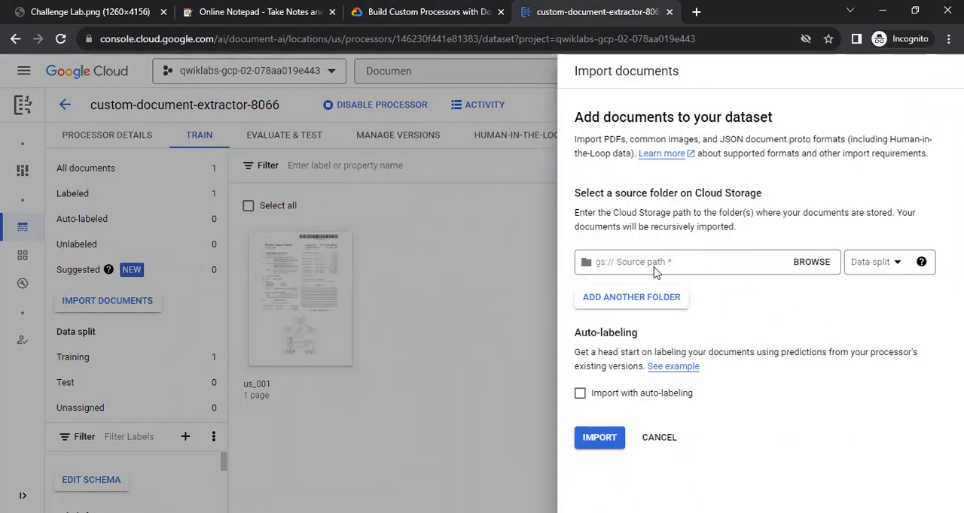
# Paste the labeled path into the online notepad and copy only cloud-samples-data/documentai/codelabs/challenge/labeled without the gs:// prefix.
pyautogui.hotkey('ctrl', '2')
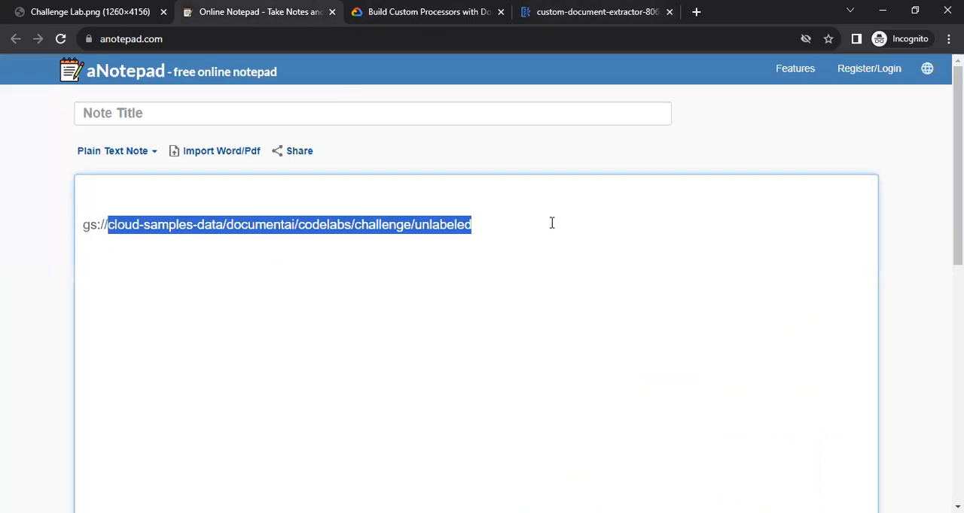
pyautogui.click(553, 223)
pyautogui.hotkey('ctrl', 'v')
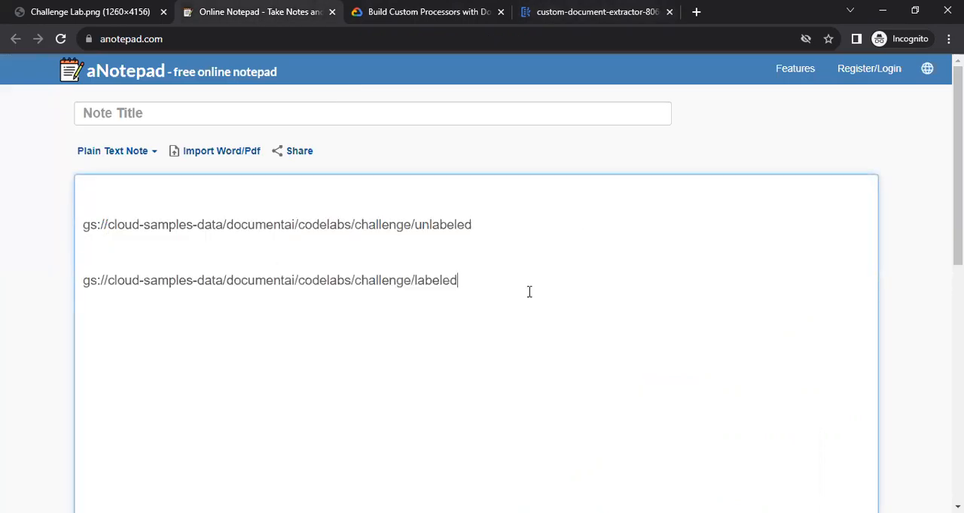
pyautogui.moveTo(477, 278); pyautogui.dragTo(108, 291)
pyautogui.hotkey('ctrl', '3')
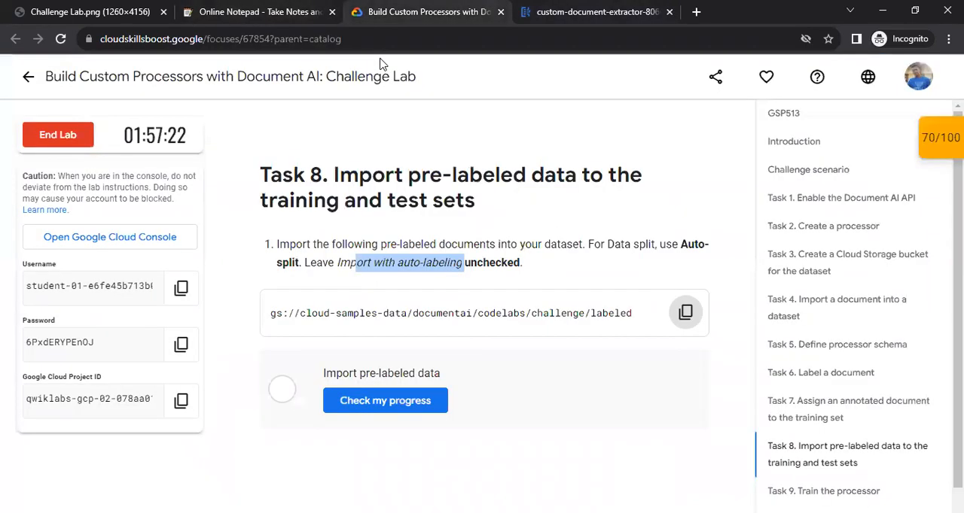
# Import the documents from cloud-samples-data/documentai/codelabs/challenge/labeled with the Auto-split data split, leaving auto-labeling off.
pyautogui.hotkey('ctrl', '4')
pyautogui.click(651, 270)
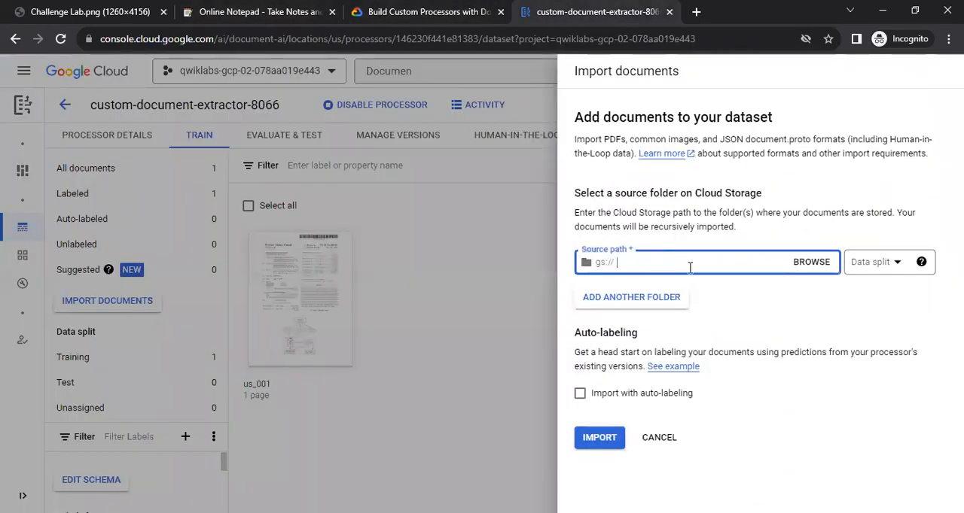
pyautogui.hotkey('ctrl', 'v')
pyautogui.click(886, 269)
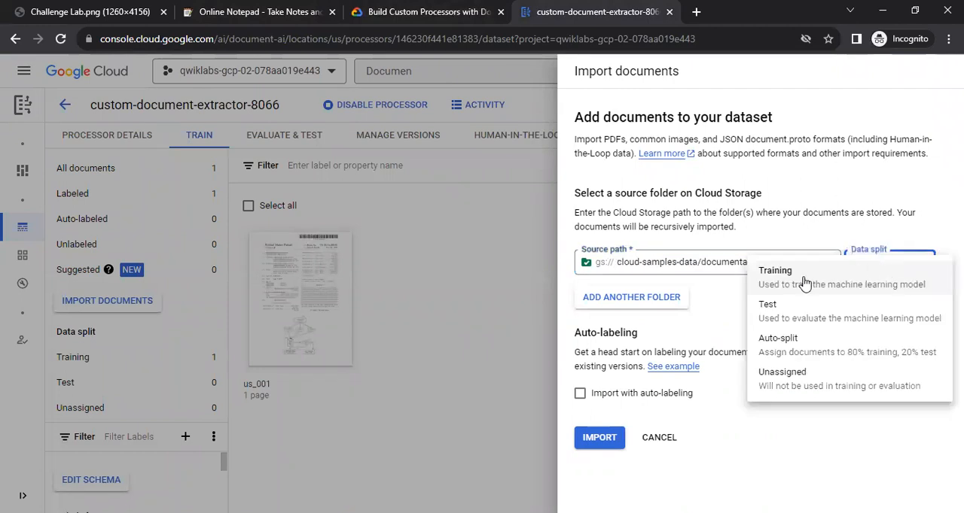
pyautogui.click(785, 348)
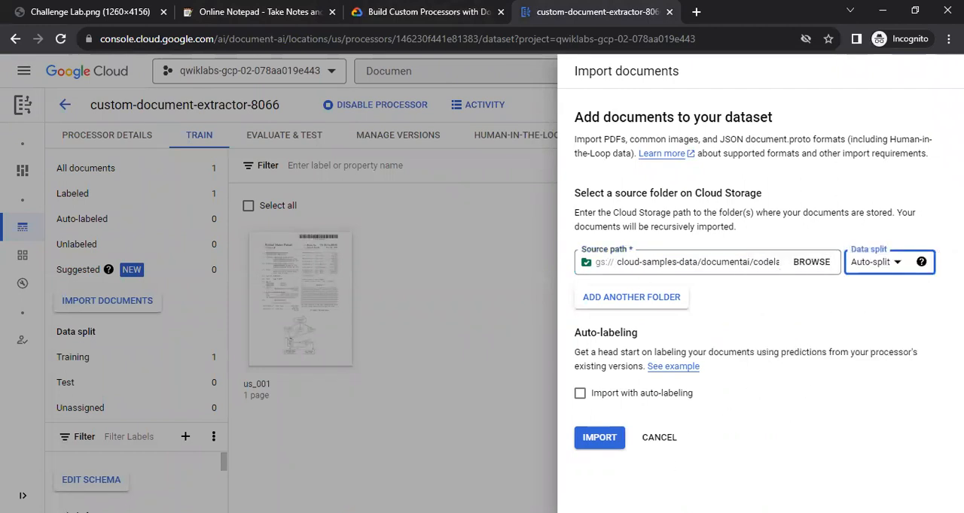
pyautogui.click(599, 441)
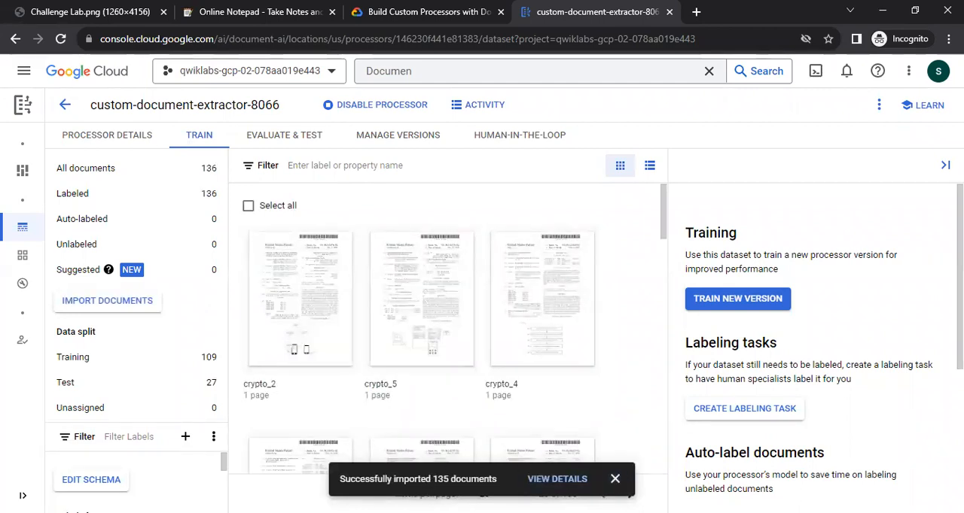
pyautogui.click(614, 478)
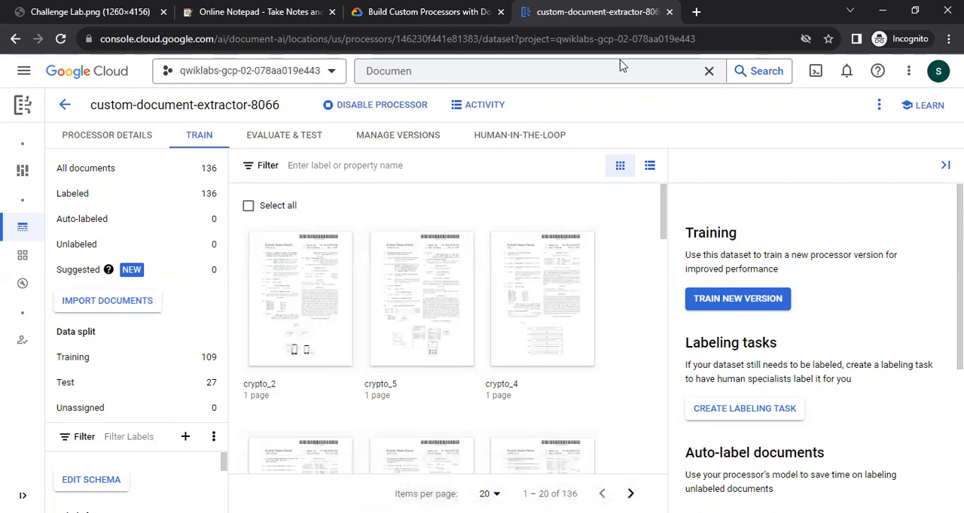
# Switch to the lab instructions page and check the progress of the Import pre-labeled data task.
pyautogui.hotkey('ctrl', 'shift', 'Tab')
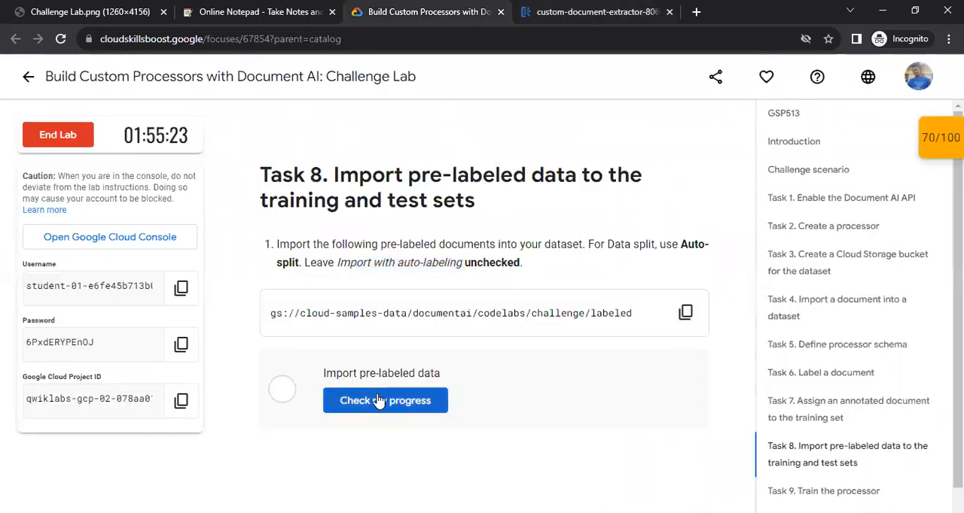
pyautogui.click(379, 400)
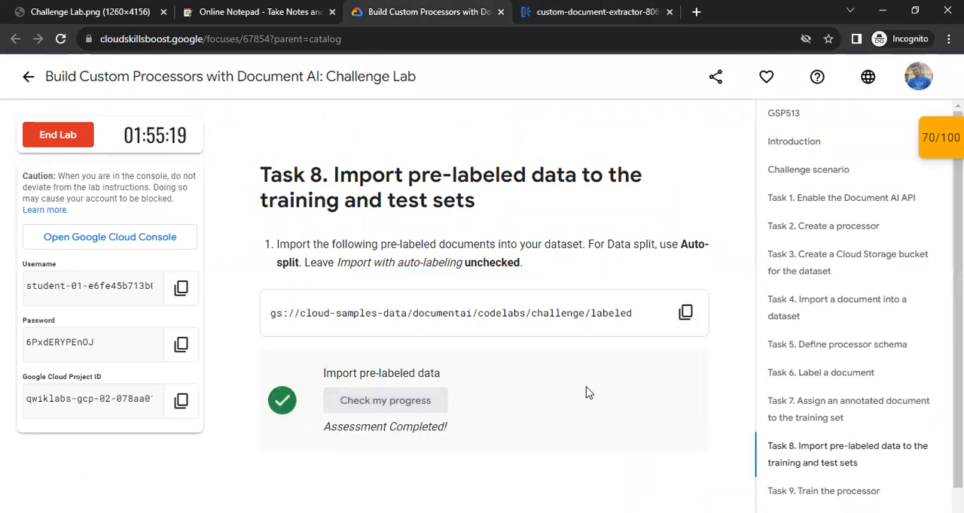
# Read the Task 9 training instructions and copy the processor version name cde-version-1.
pyautogui.scroll(-2, 566, 387)
pyautogui.scroll(-3, 569, 387)
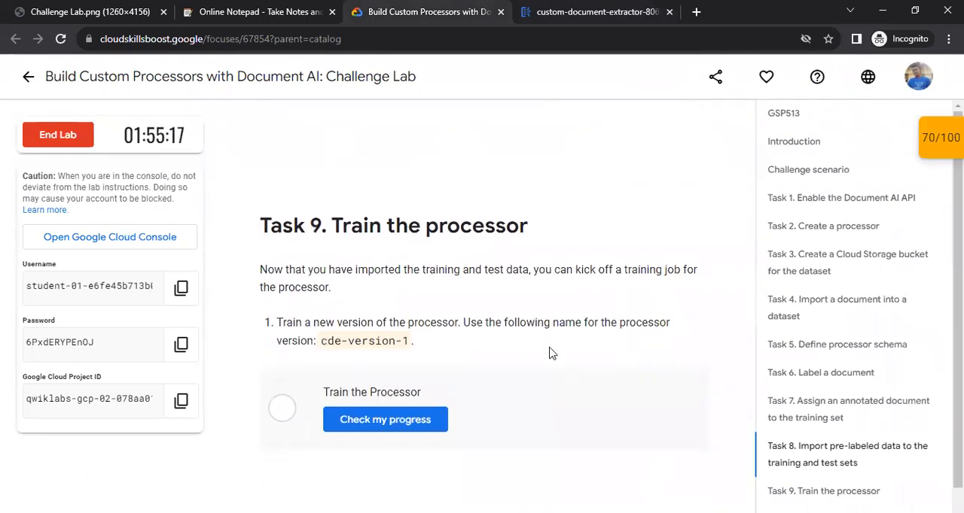
pyautogui.moveTo(328, 226); pyautogui.dragTo(528, 228)
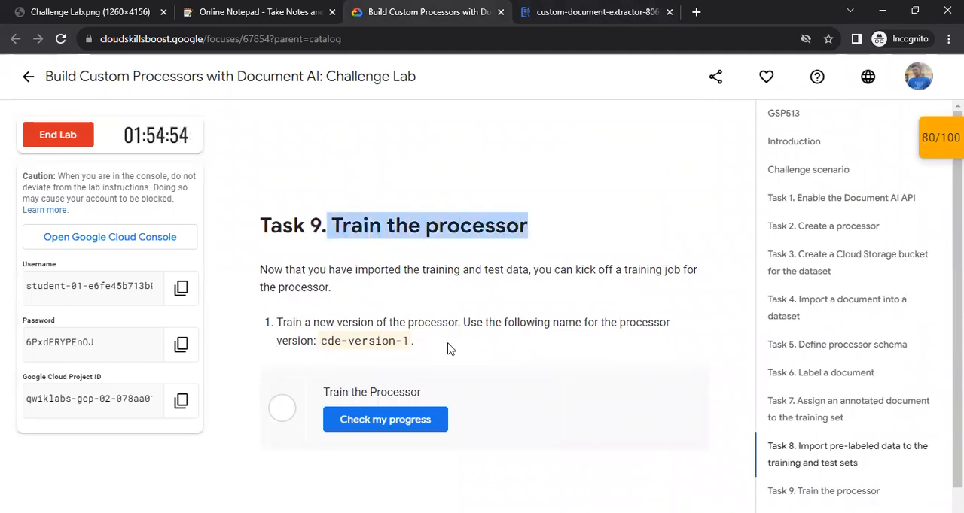
pyautogui.click(372, 358)
pyautogui.moveTo(345, 341); pyautogui.dragTo(420, 344)
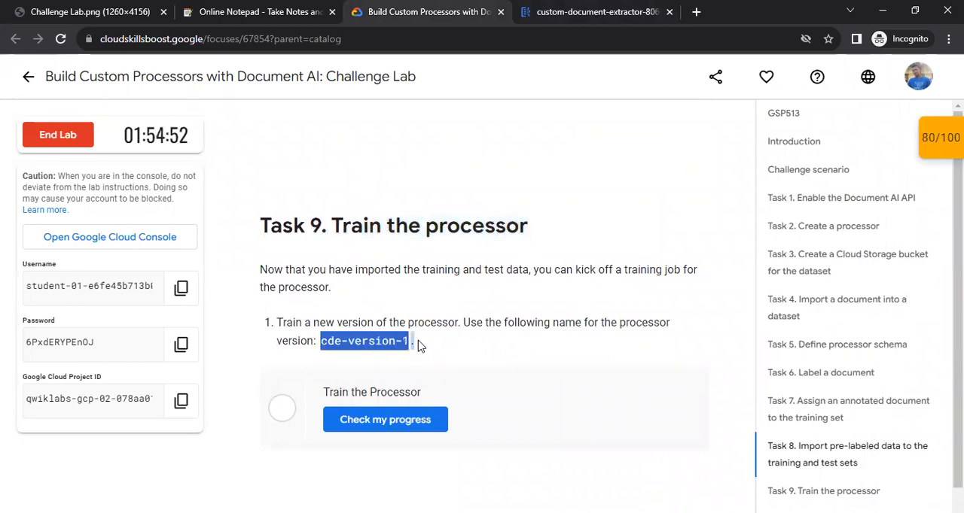
pyautogui.click(335, 341)
pyautogui.moveTo(320, 345); pyautogui.dragTo(411, 343)
pyautogui.rightClick(390, 340)
pyautogui.click(417, 355)
# Switch to the custom-document-extractor-8066 dataset in Google Cloud and start training a new version named cde-version-1.
pyautogui.click(608, 11)
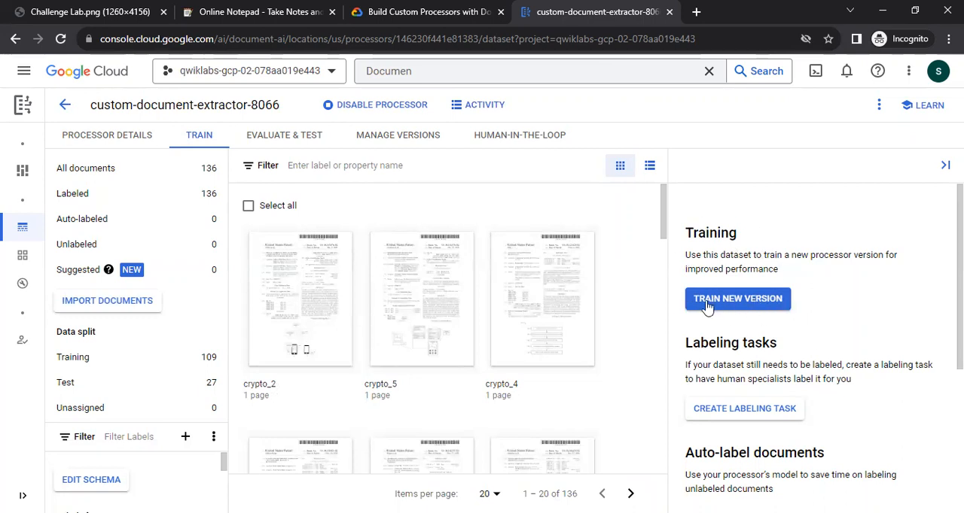
pyautogui.click(753, 300)
pyautogui.click(643, 254)
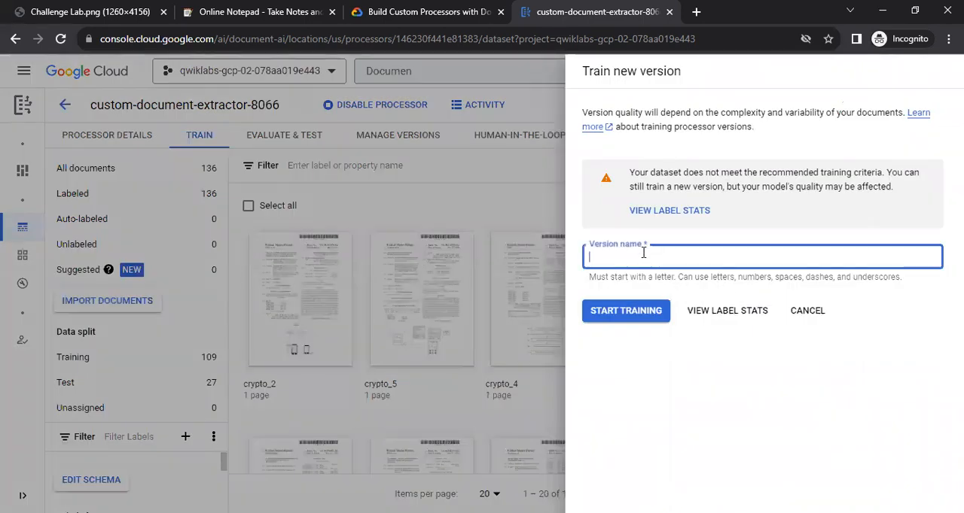
pyautogui.hotkey('ctrl', 'v')
pyautogui.click(603, 315)
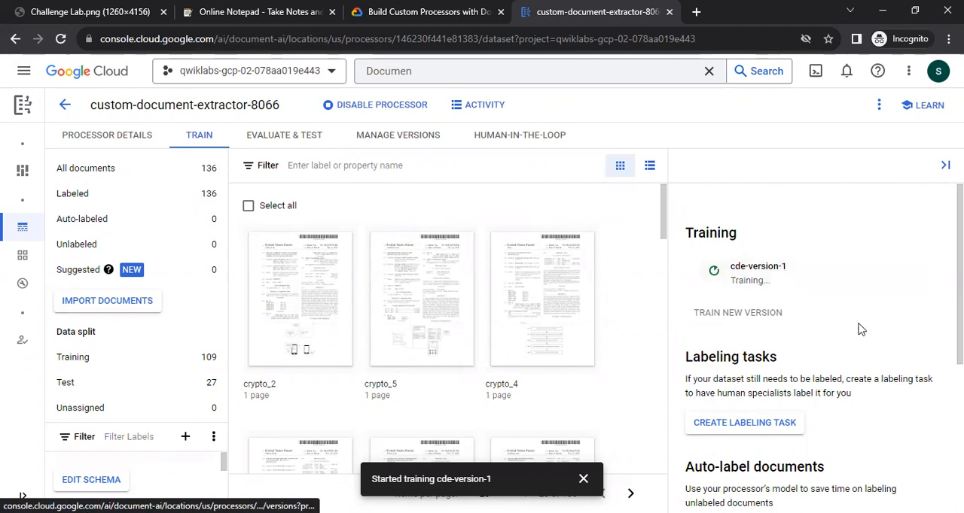
# Return to the lab instructions page and check the progress of the Train the Processor task.
pyautogui.hotkey('ctrl', 'shift', 'Tab')
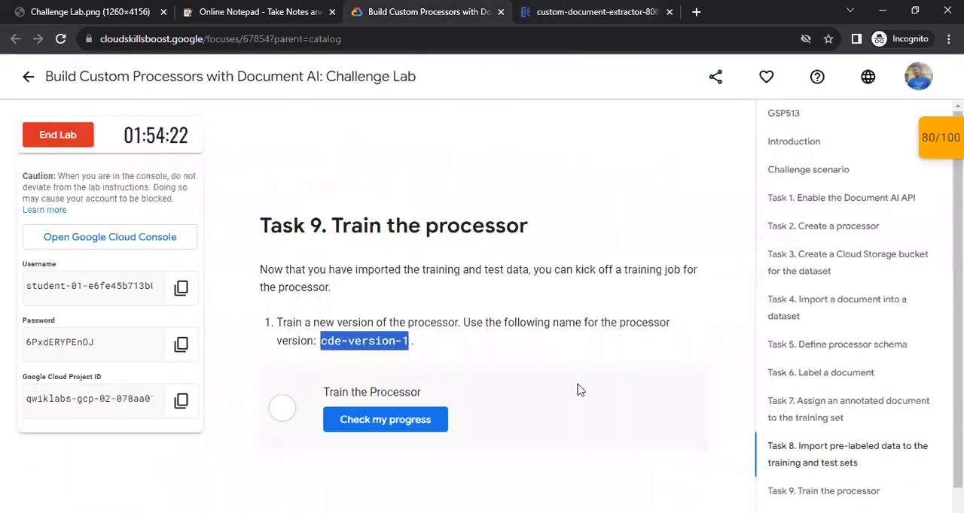
pyautogui.scroll(-2, 580, 390)
pyautogui.click(403, 276)
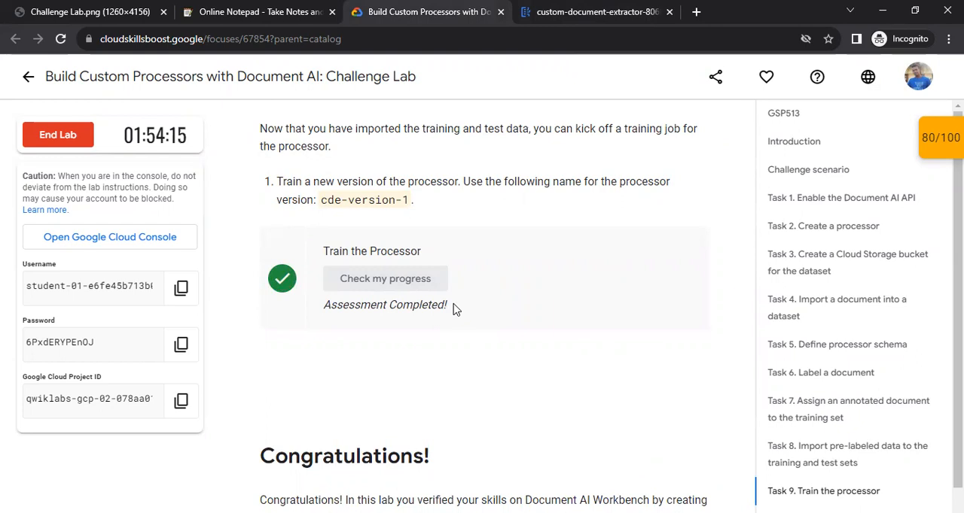
pyautogui.scroll(1, 454, 310)
pyautogui.scroll(-4, 454, 311)
pyautogui.scroll(-2, 450, 317)
pyautogui.scroll(4, 451, 320)
pyautogui.scroll(1, 450, 322)
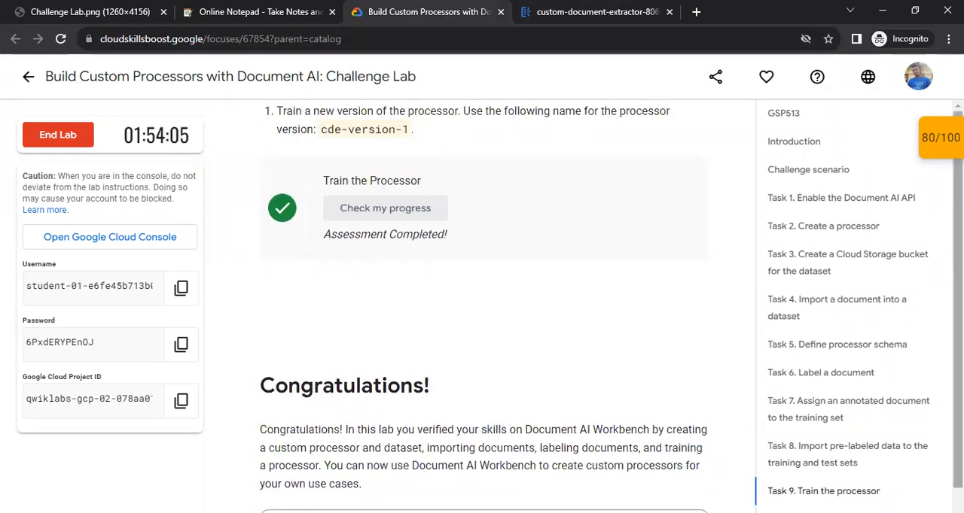
# Open the lab's Checkpoints list, check the progress of the Train the model checkpoint, and close the list.
pyautogui.click(941, 138)
pyautogui.scroll(-3, 820, 211)
pyautogui.scroll(-1, 824, 226)
pyautogui.click(831, 256)
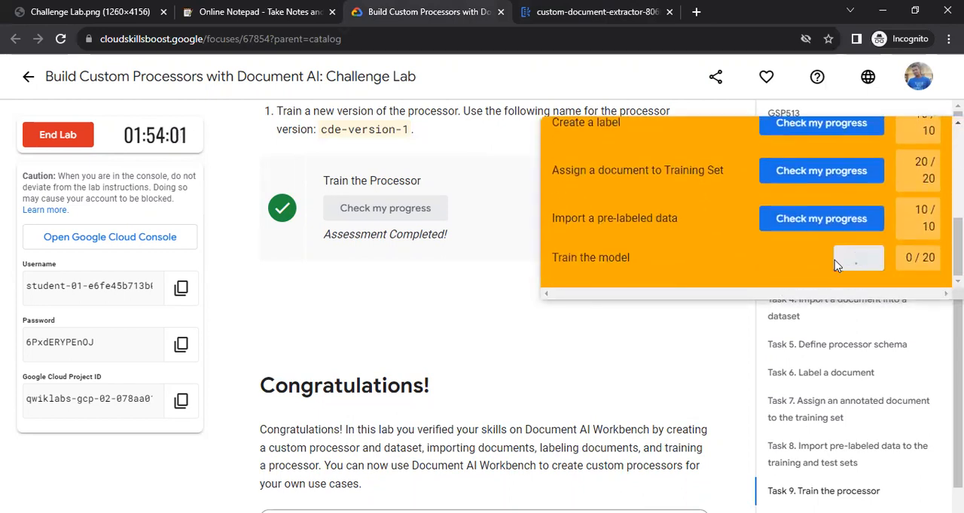
pyautogui.scroll(1, 873, 180)
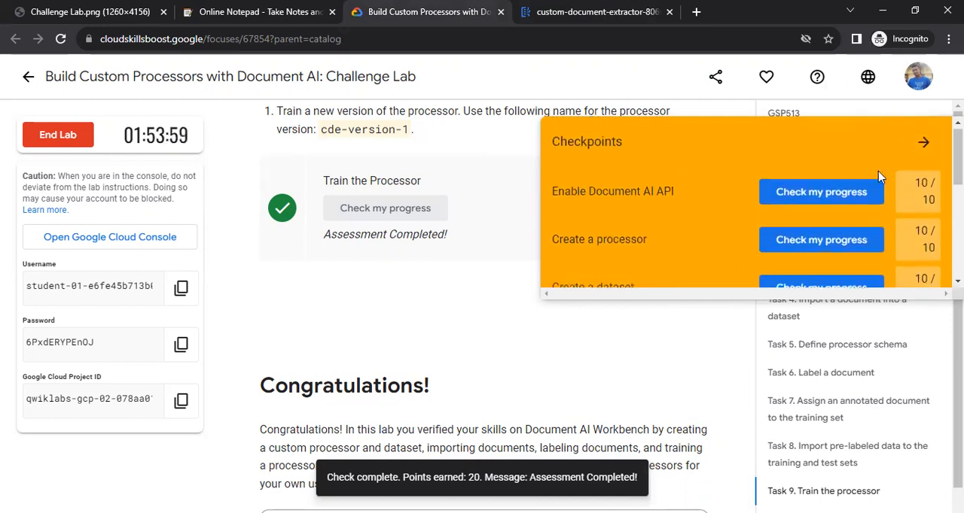
pyautogui.click(925, 143)
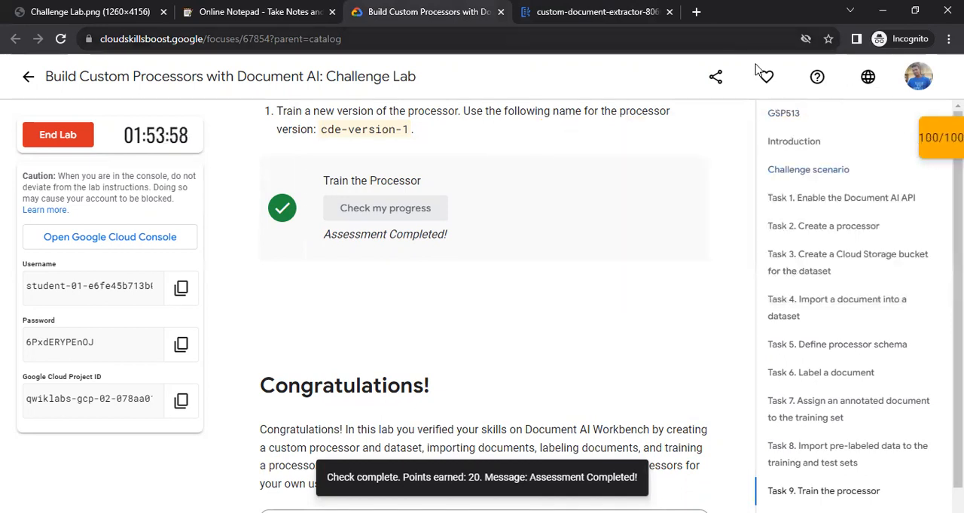